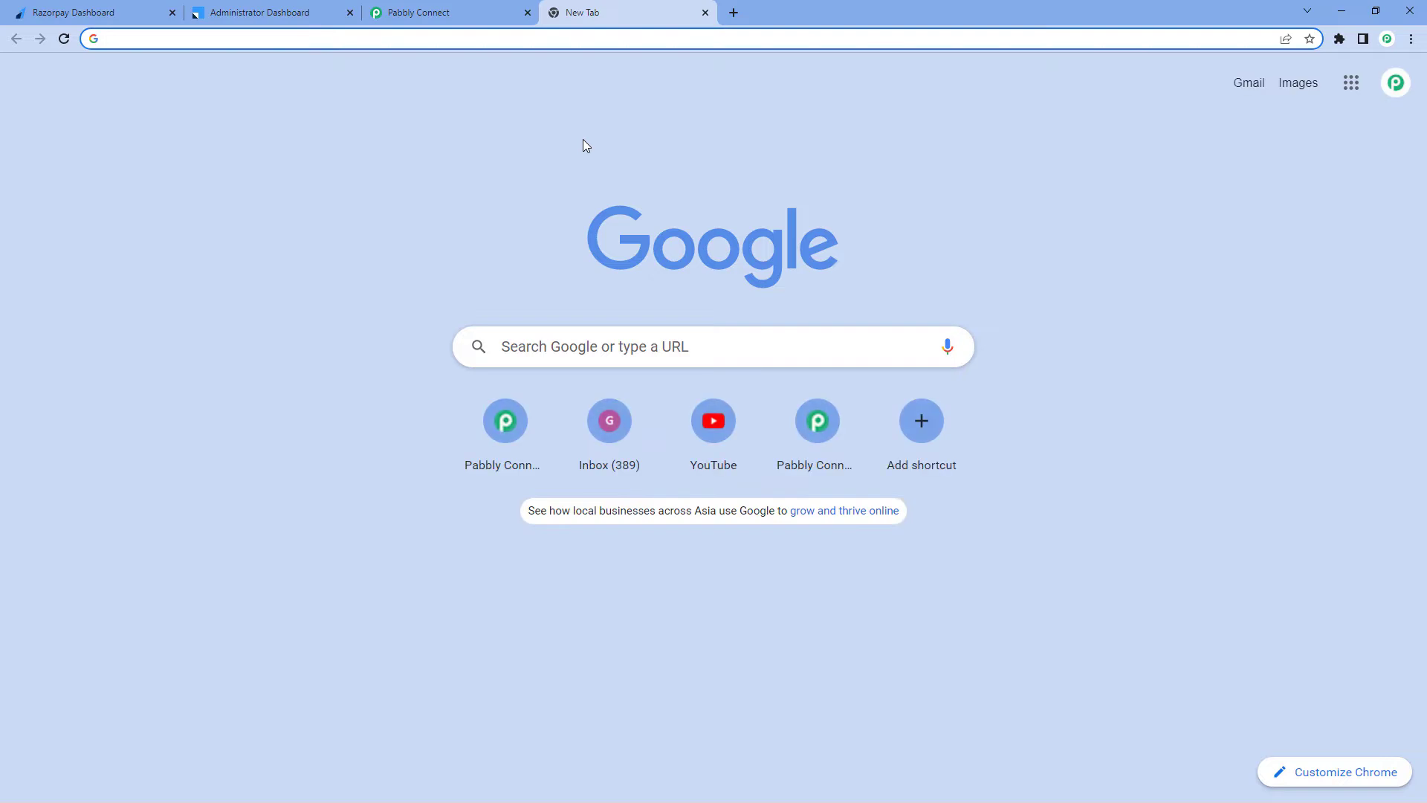
{"action": "type", "text": "pabbly"}
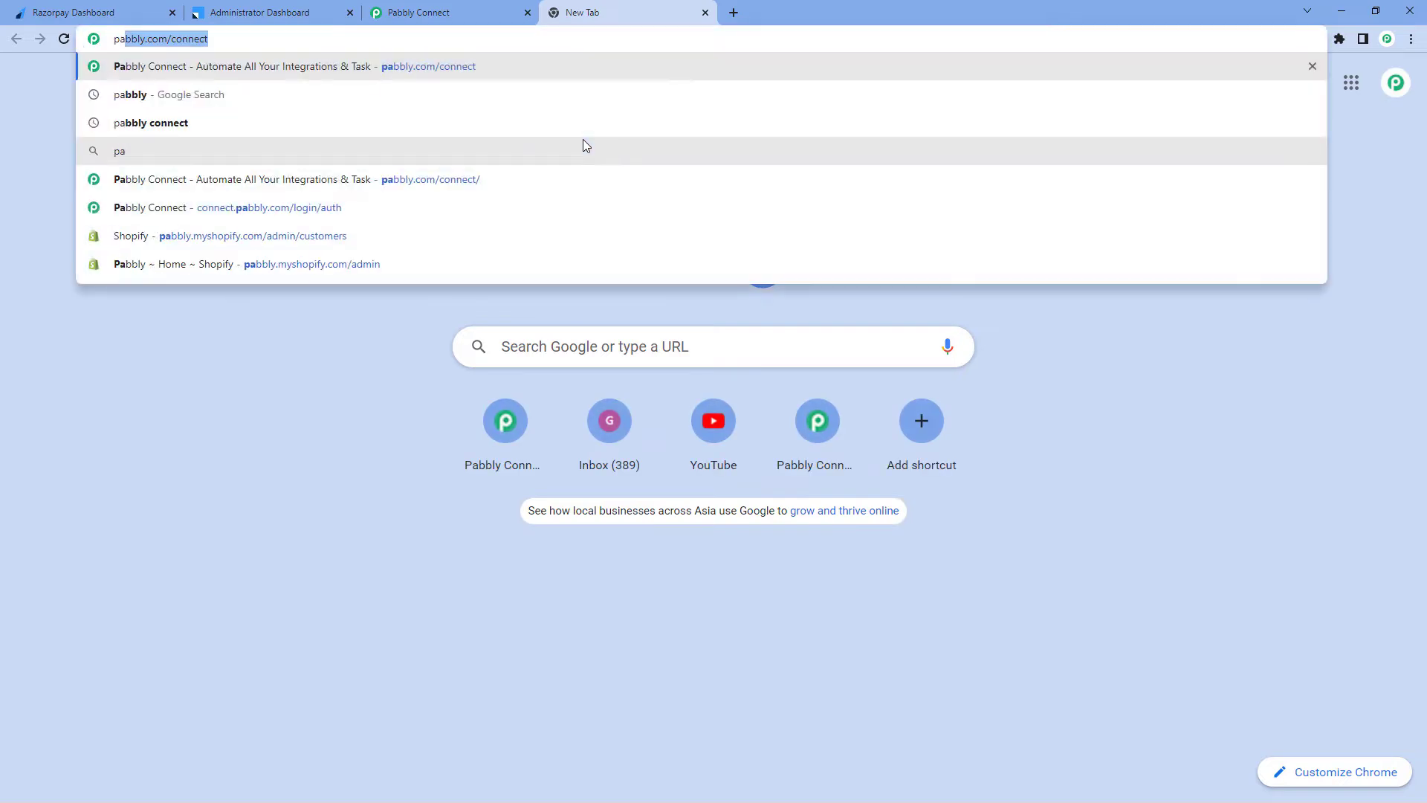
{"action": "type", "text": ".com"}
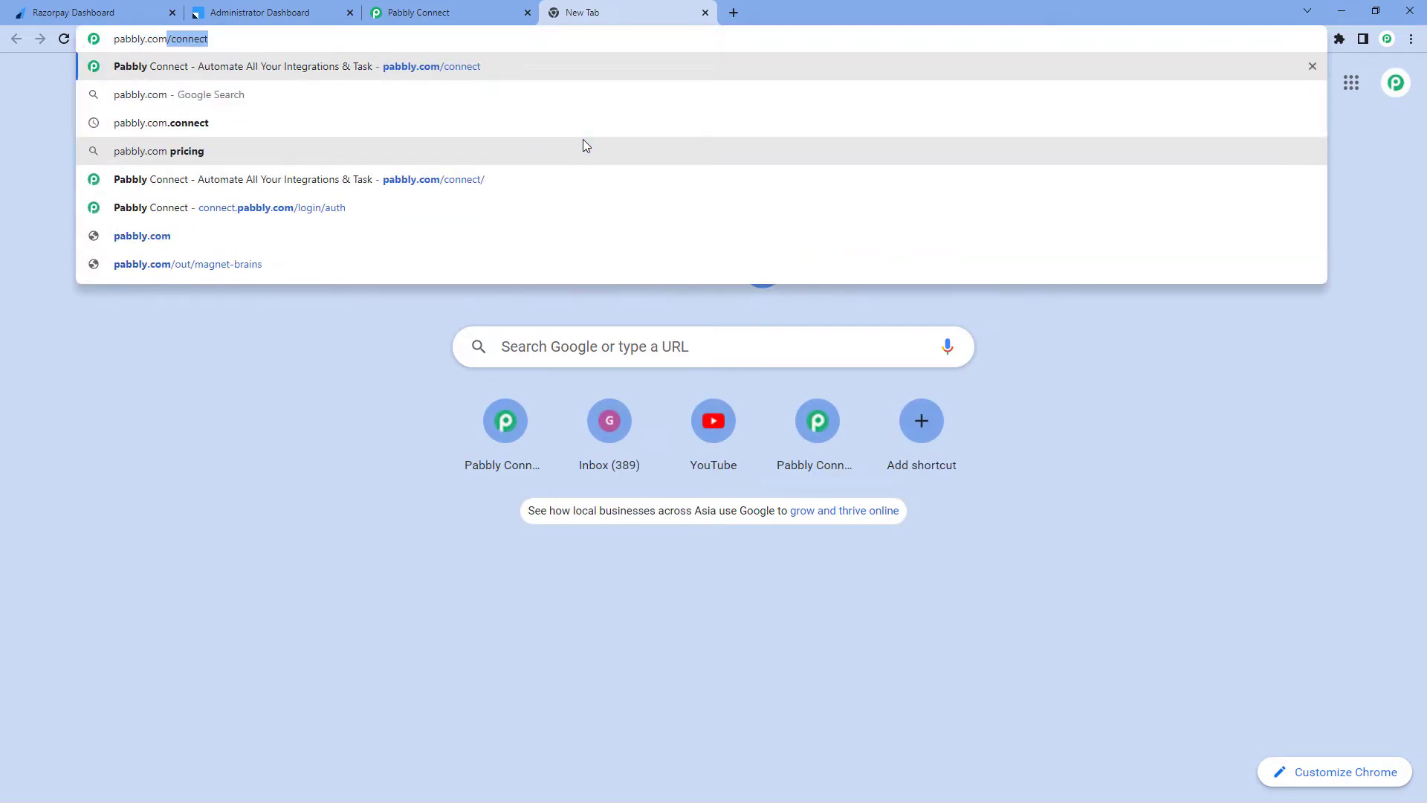
{"action": "type", "text": "/connect"}
{"action": "key", "text": "Return"}
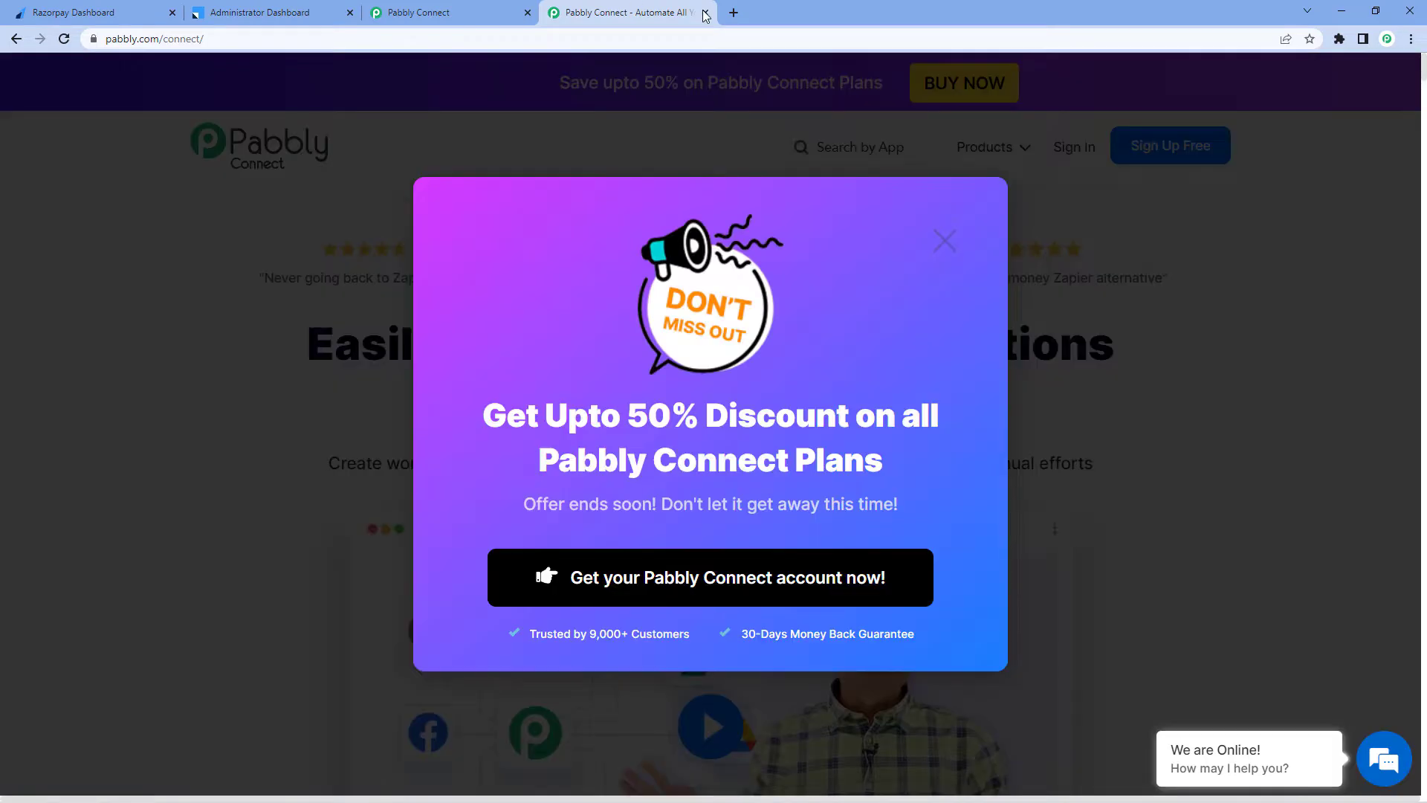
{"action": "left_click", "coordinate": [705, 13]}
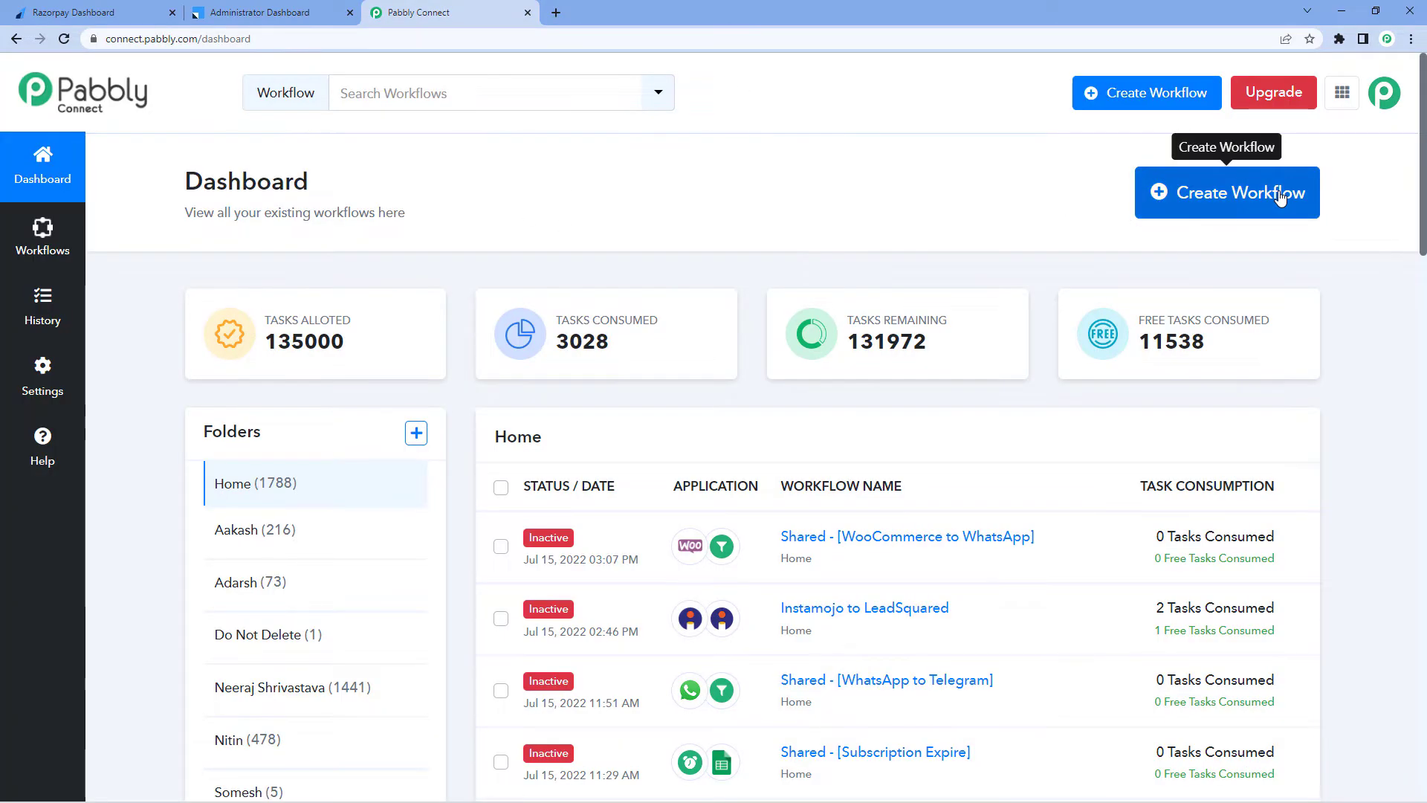
Create a new workflow named Razorpay to LeadSquared
{"action": "left_click", "coordinate": [1232, 212]}
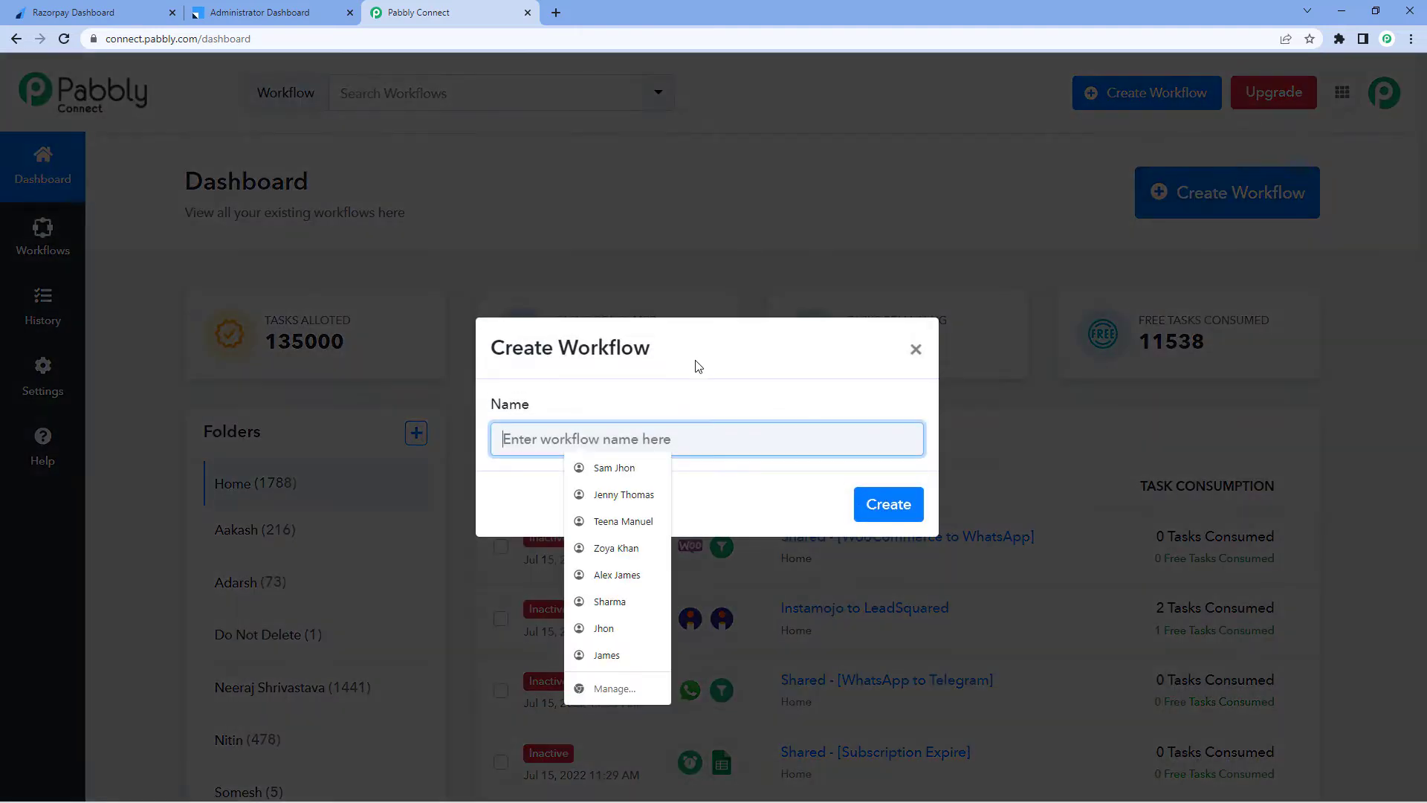
{"action": "left_click", "coordinate": [695, 364]}
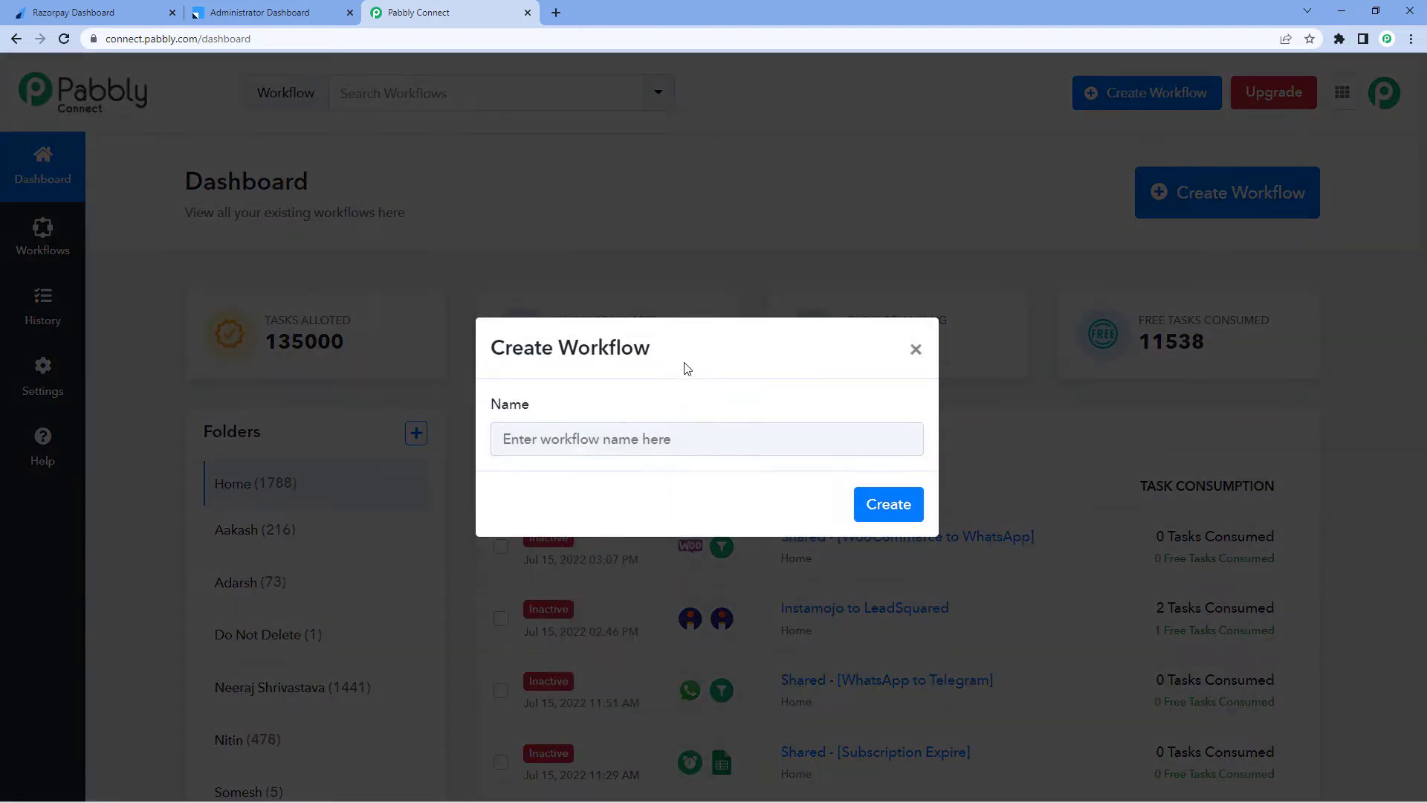
{"action": "left_click", "coordinate": [498, 444]}
{"action": "type", "text": "Razorpa"}
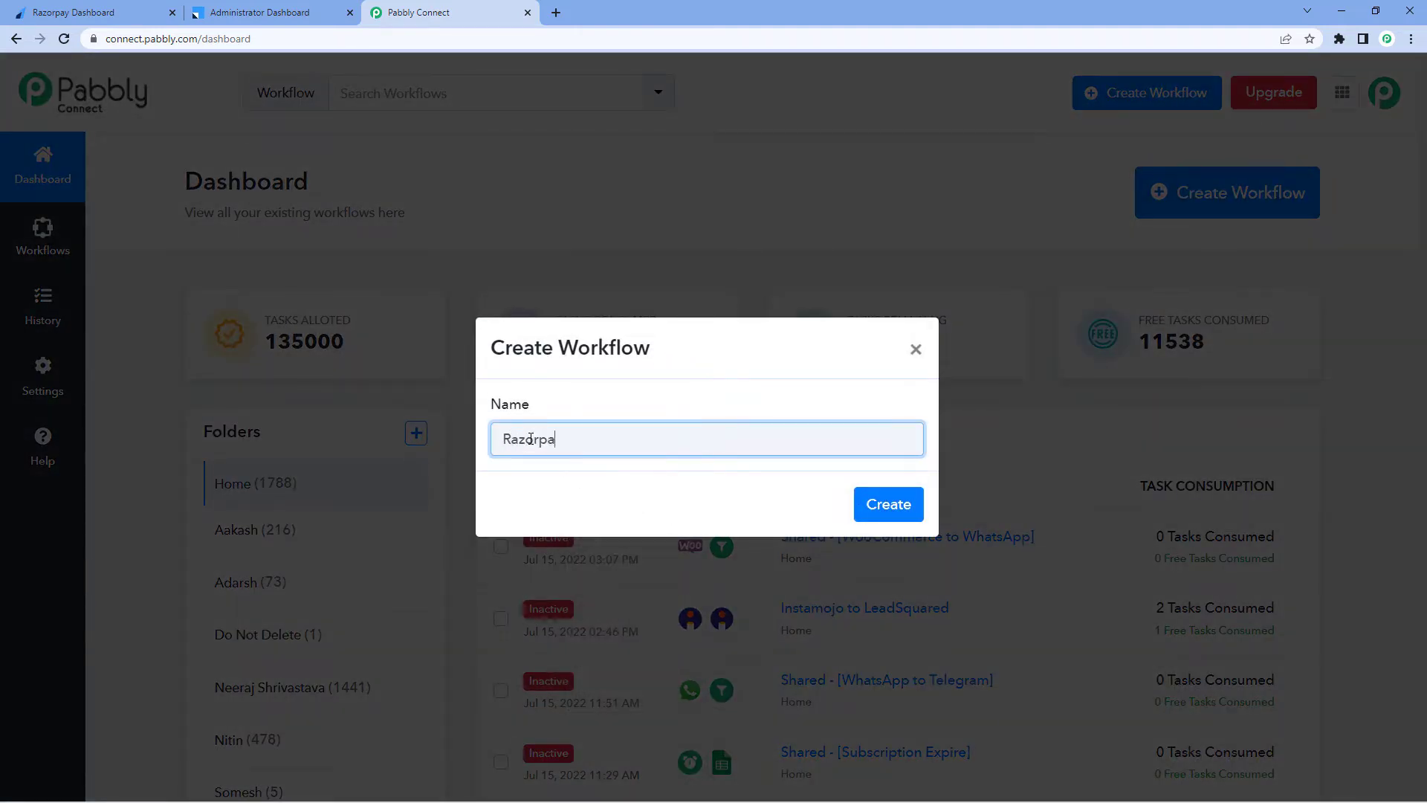
{"action": "type", "text": "y to LeadSquared"}
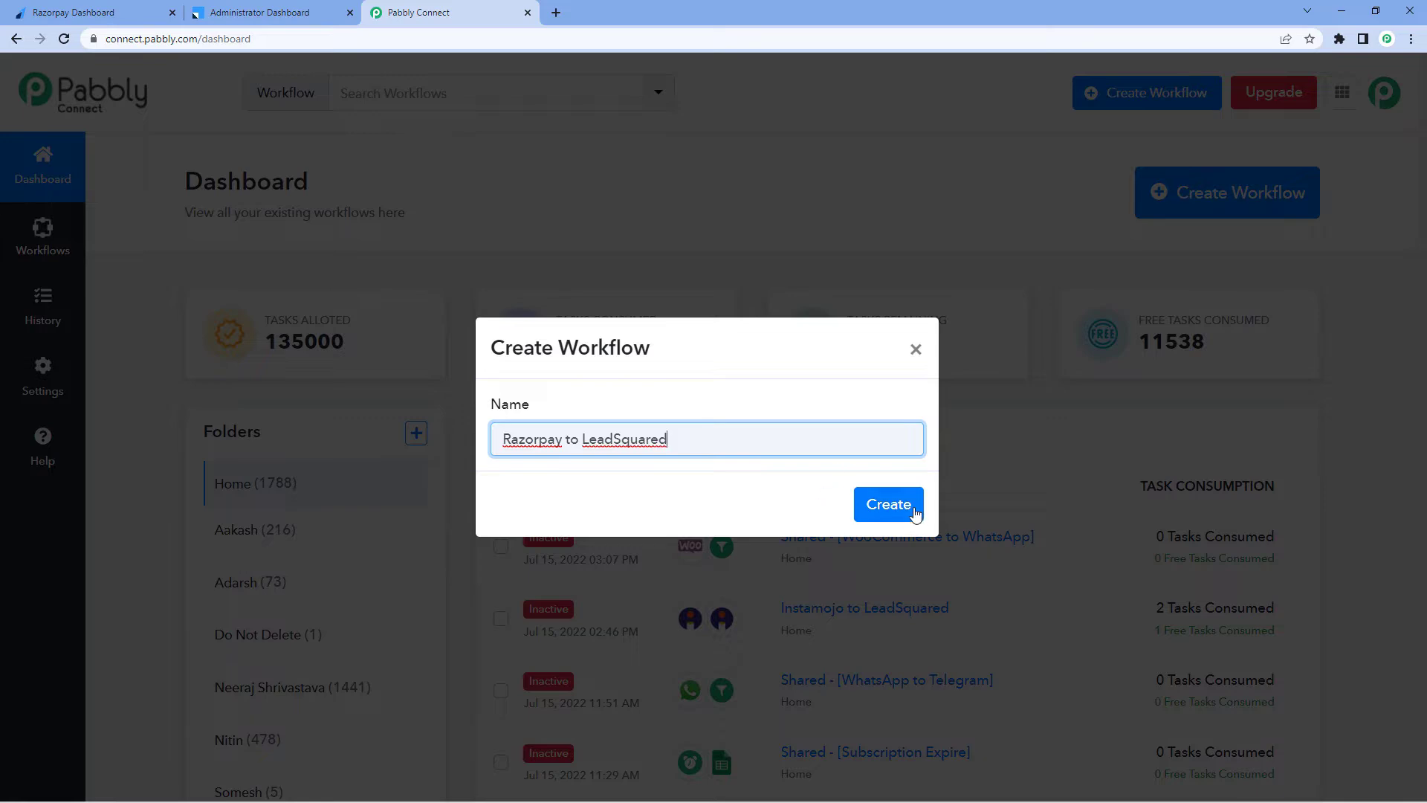
{"action": "left_click", "coordinate": [908, 512]}
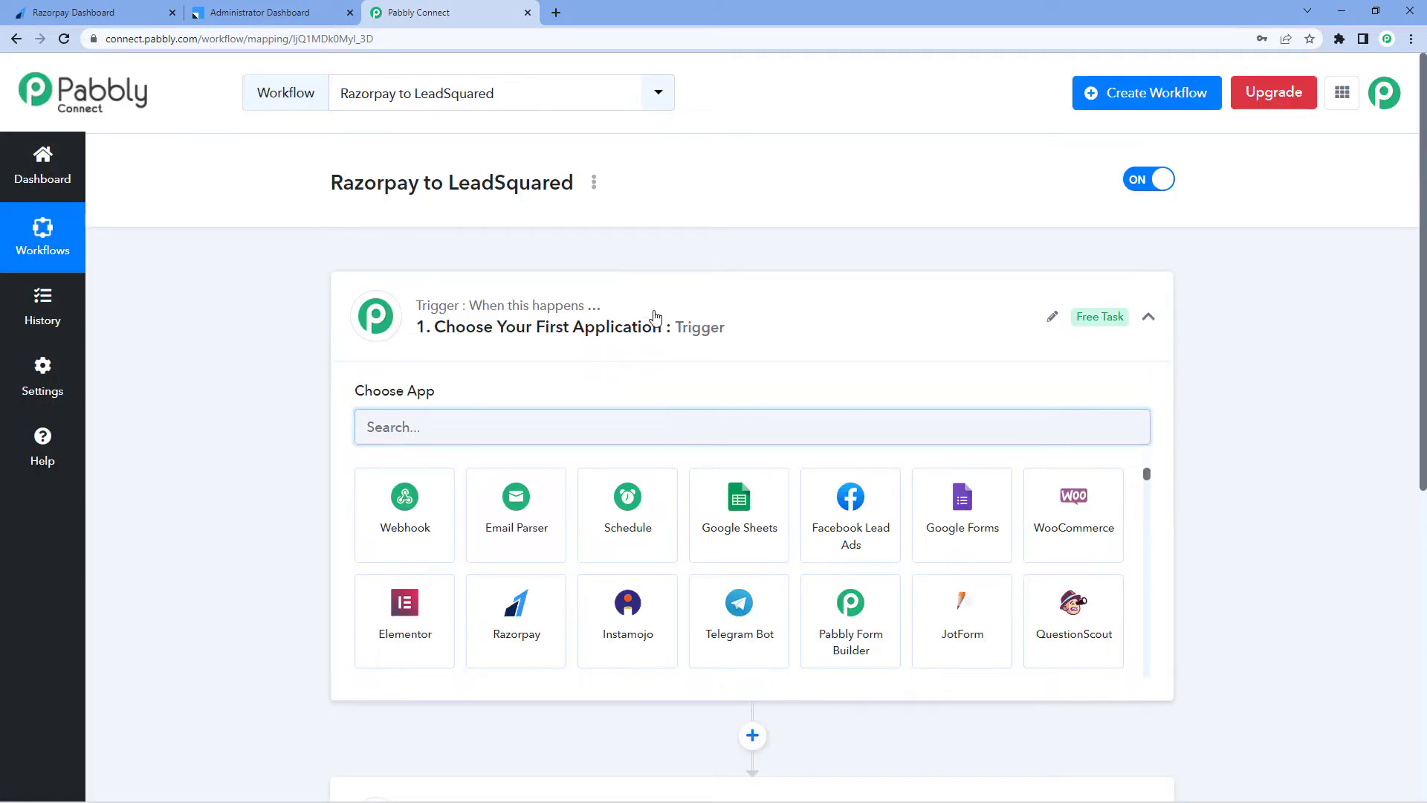
Search for Razorpay and choose it as the workflow's trigger application
{"action": "left_click", "coordinate": [654, 315]}
{"action": "scroll", "coordinate": [275, 260], "scroll_direction": "down", "scroll_amount": 1}
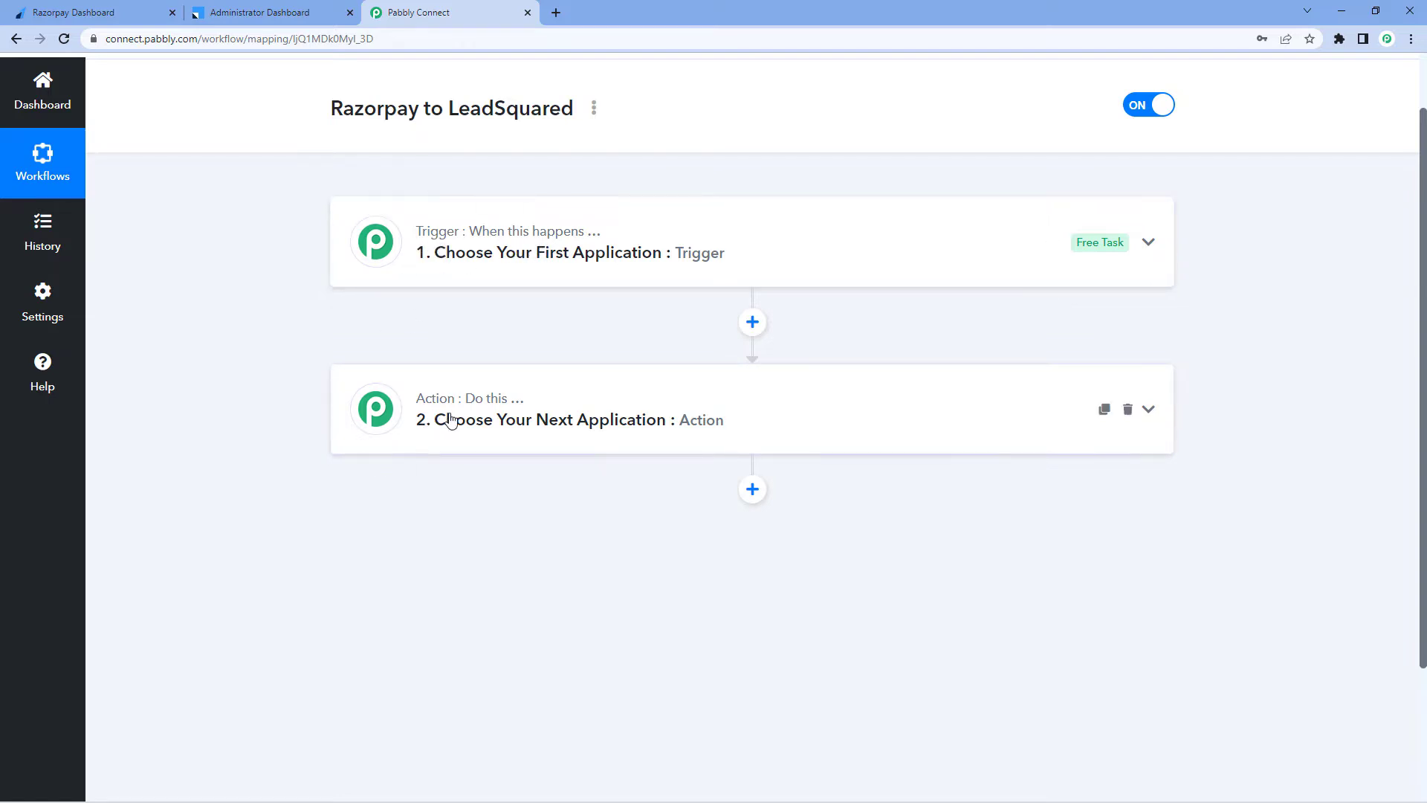
{"action": "left_click", "coordinate": [608, 244]}
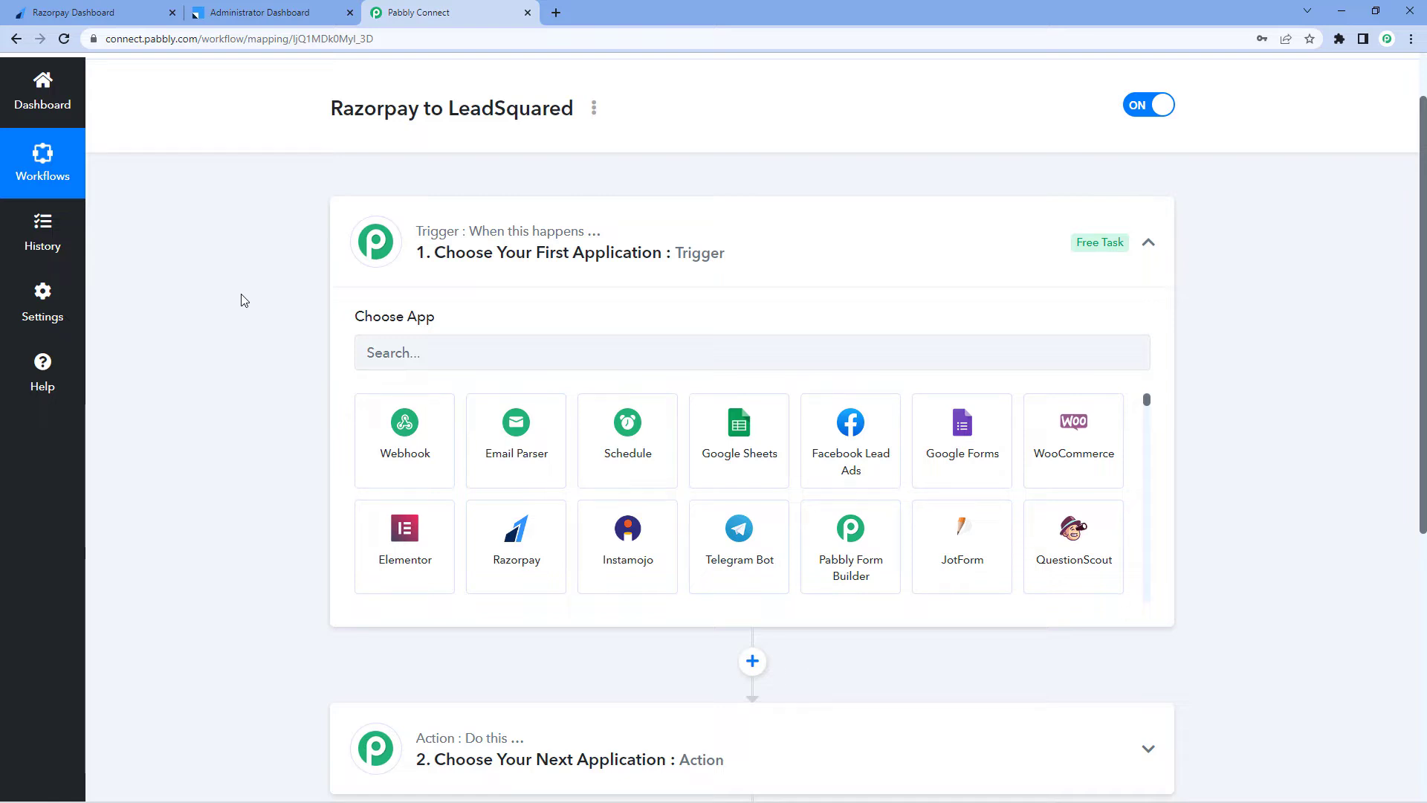
{"action": "scroll", "coordinate": [239, 300], "scroll_direction": "down", "scroll_amount": 1}
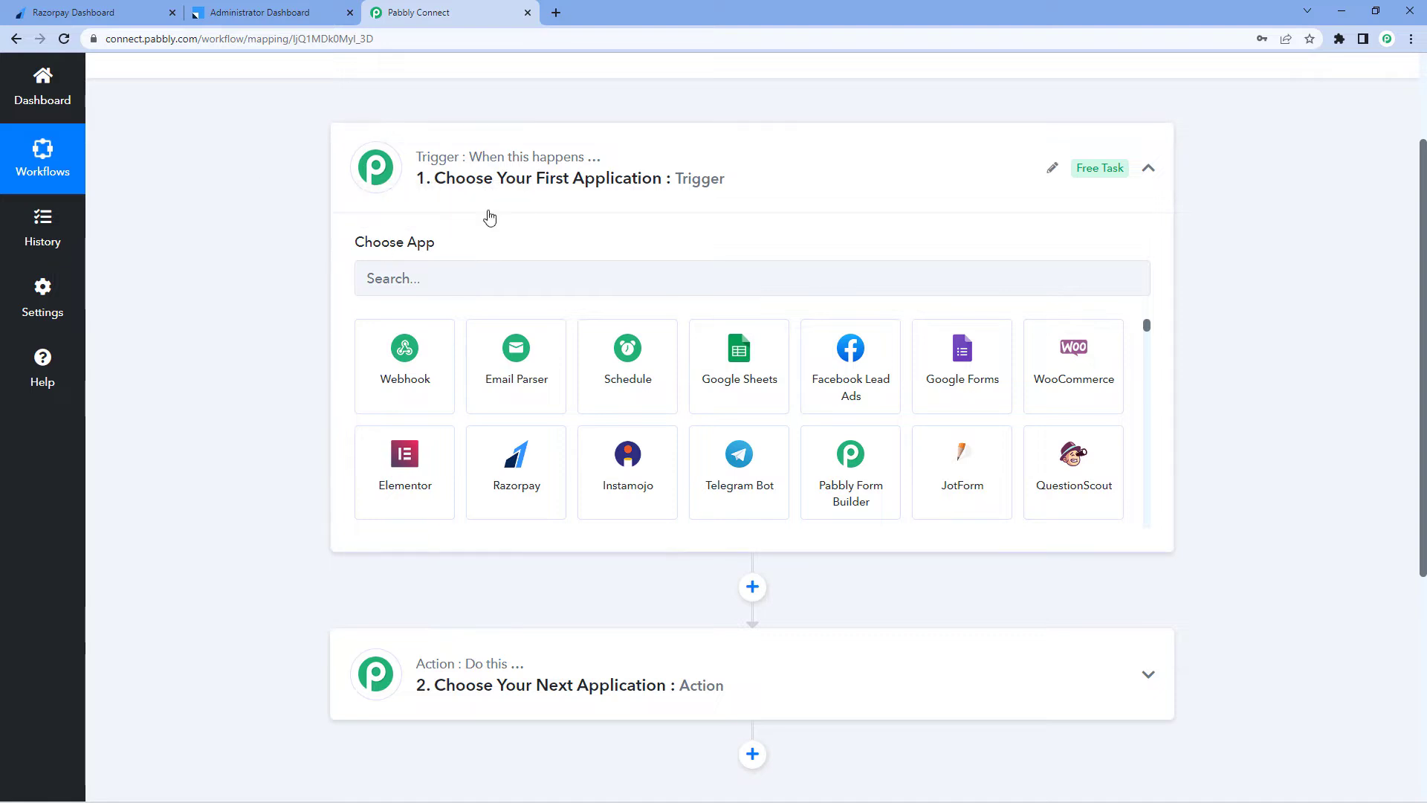
{"action": "left_click", "coordinate": [438, 279]}
{"action": "type", "text": "Raz"}
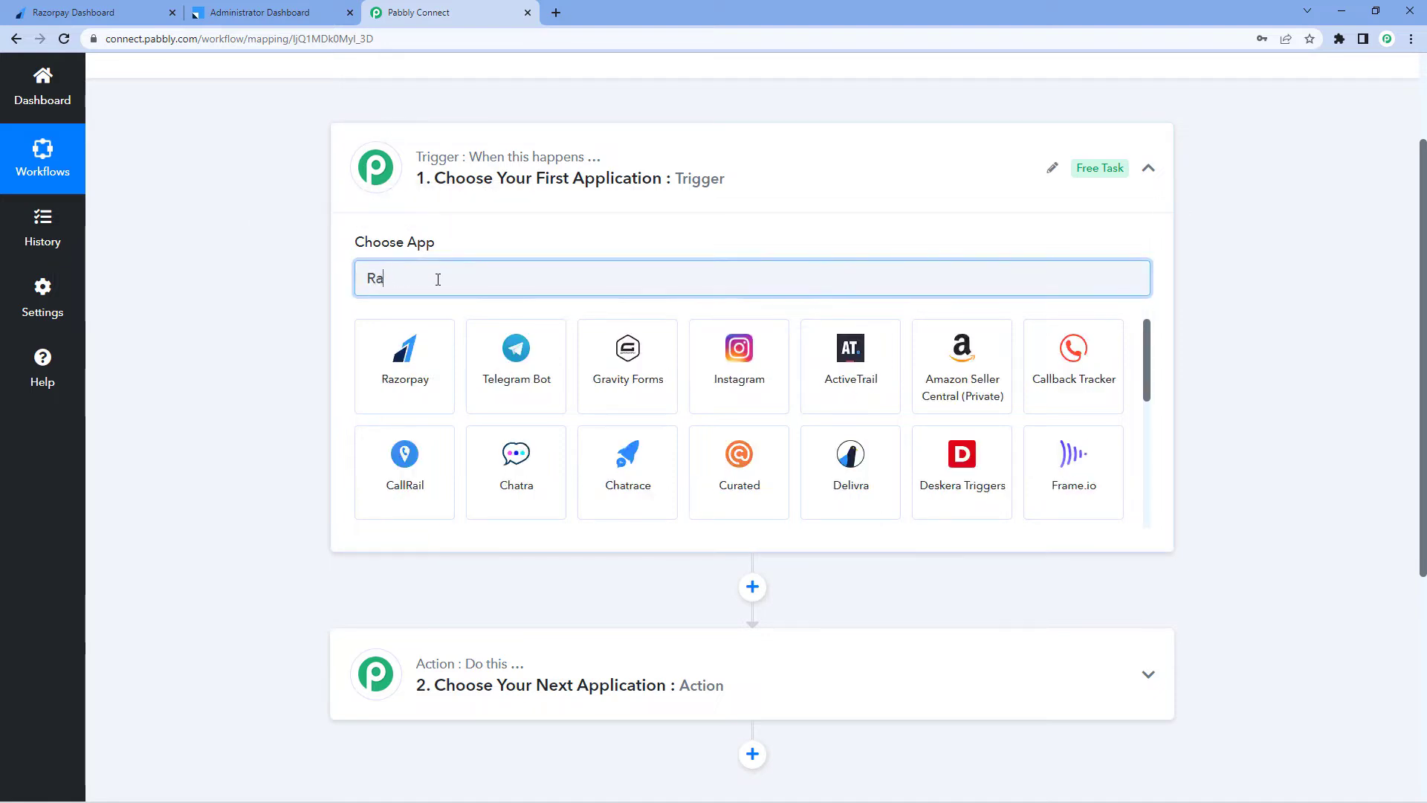
{"action": "left_click", "coordinate": [432, 344]}
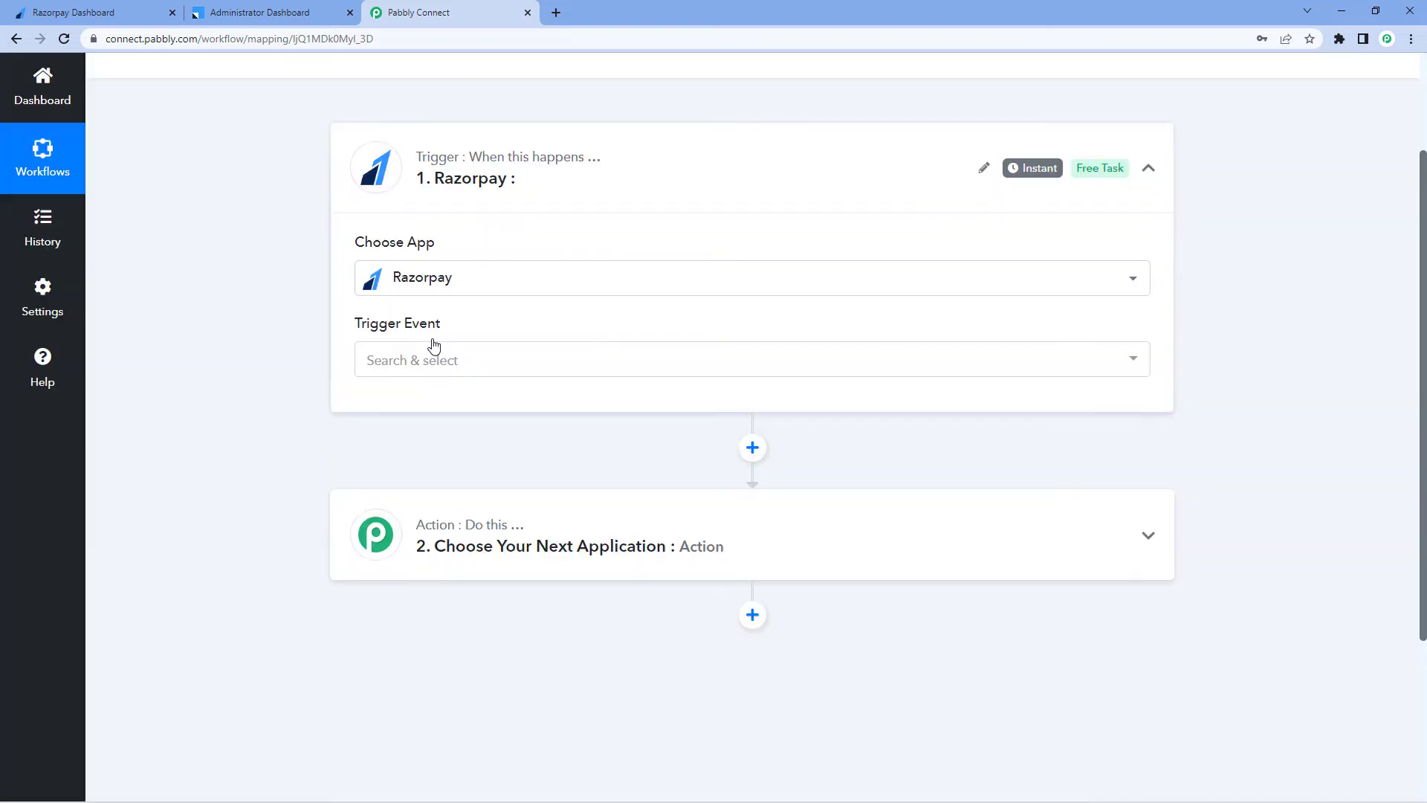
Set the trigger event to Payment Captured and copy the generated webhook URL
{"action": "left_click", "coordinate": [436, 359]}
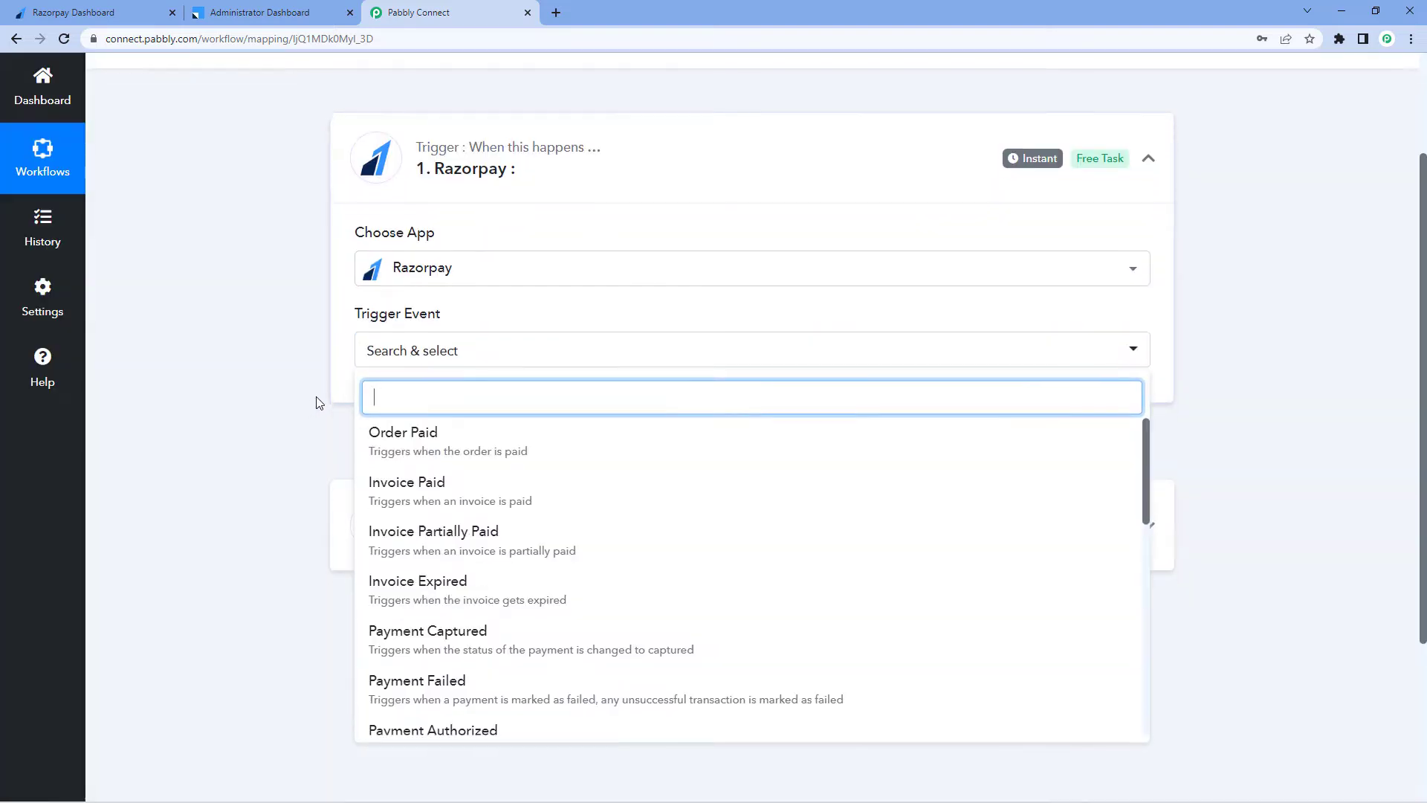
{"action": "scroll", "coordinate": [318, 401], "scroll_direction": "down", "scroll_amount": 2}
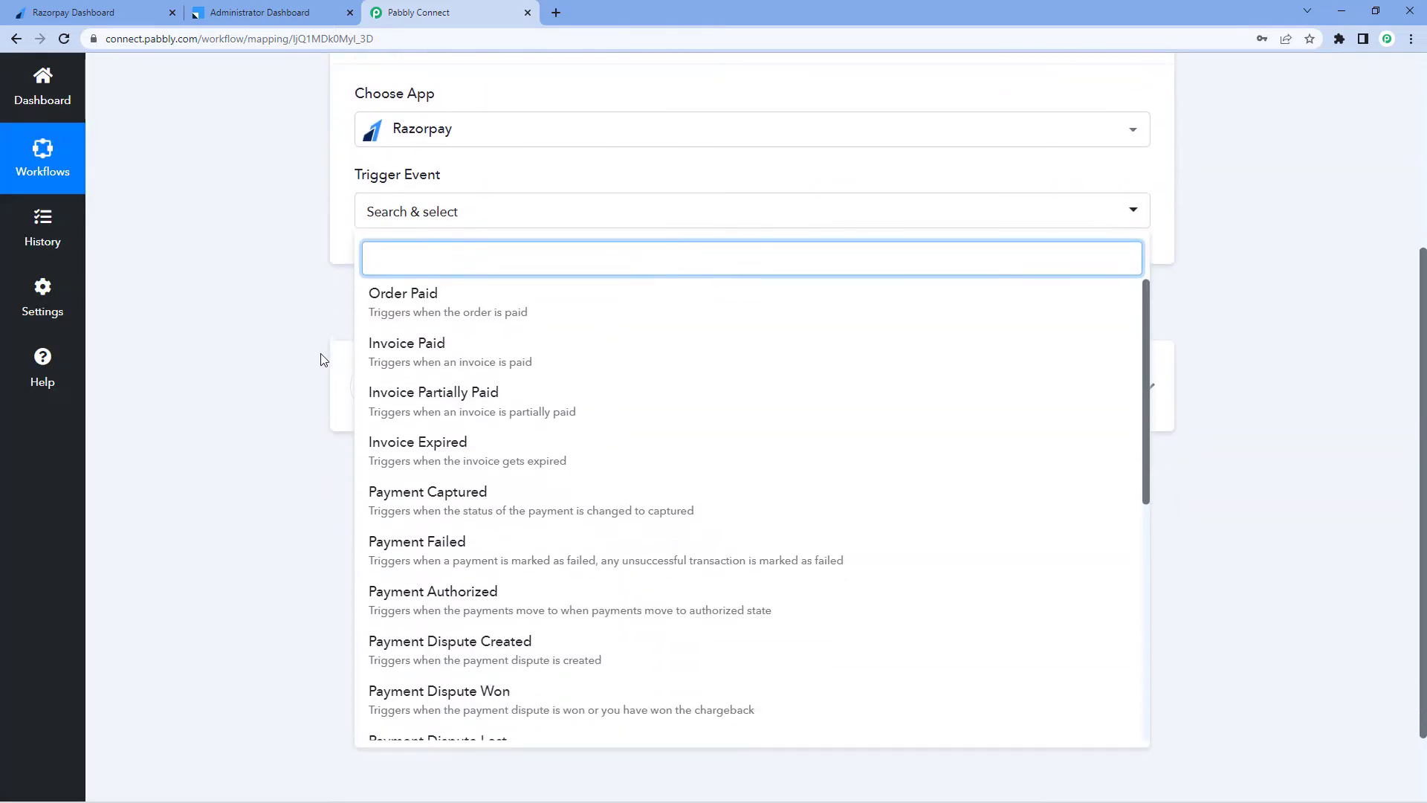
{"action": "left_click", "coordinate": [459, 497]}
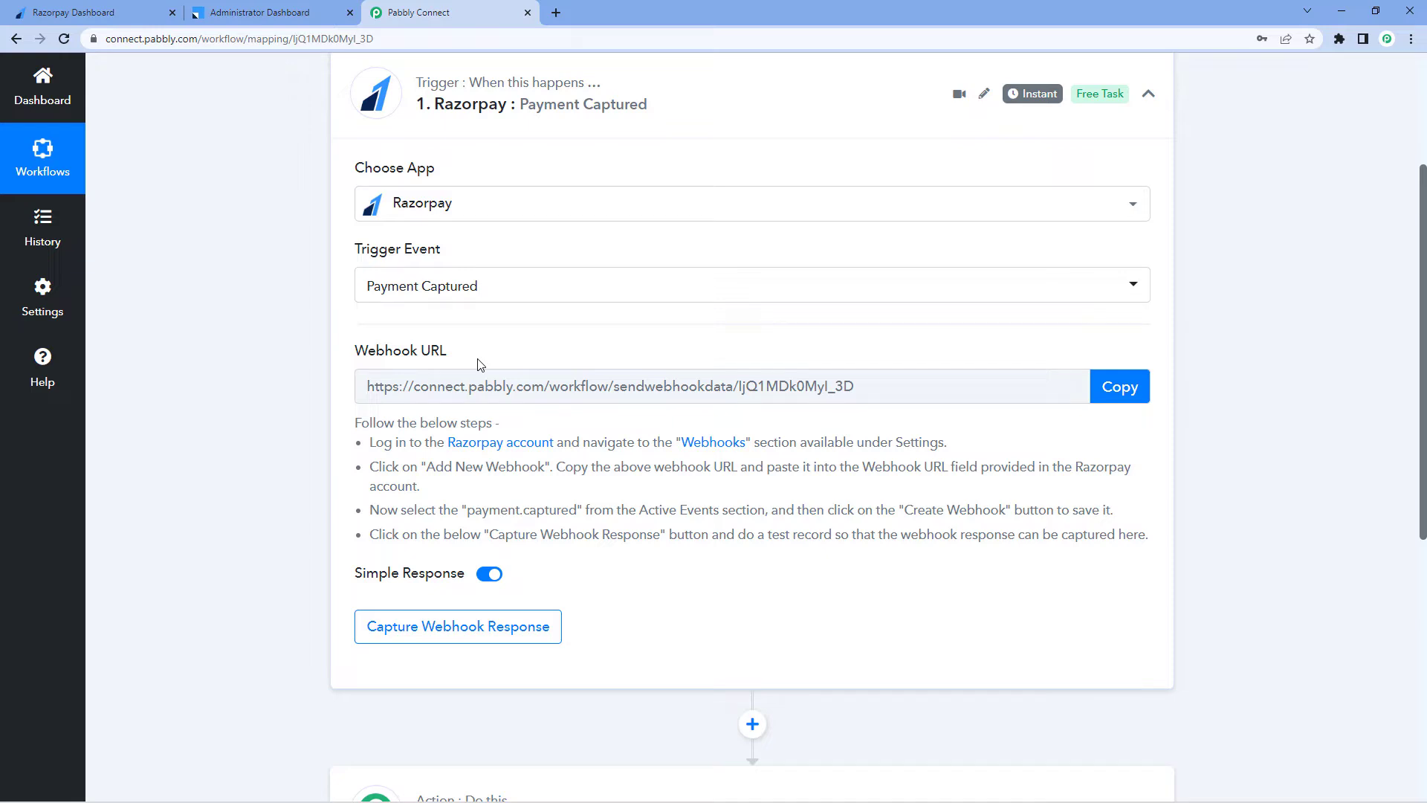
{"action": "left_click", "coordinate": [1120, 387]}
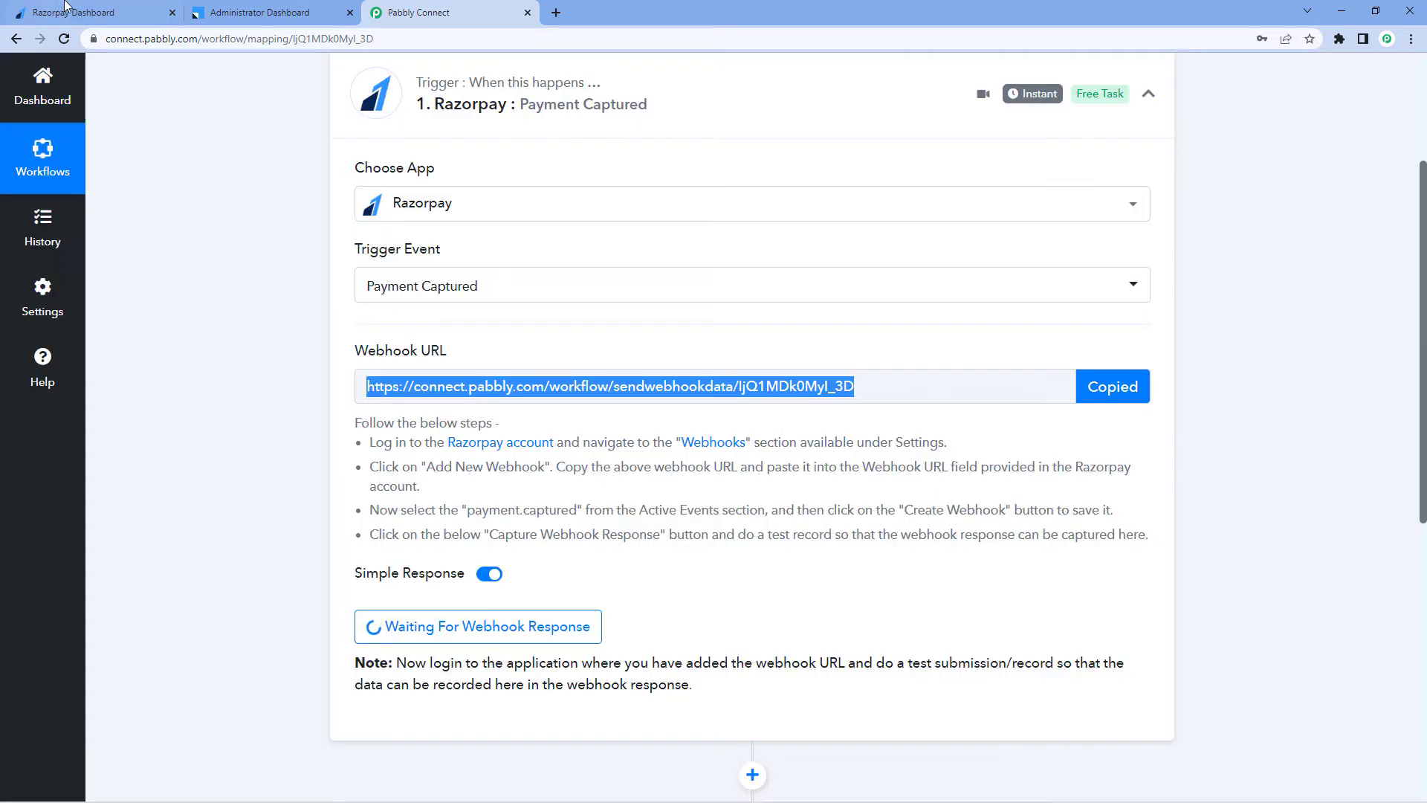
Switch to the Razorpay dashboard and add a new webhook with the copied URL and the payment.captured event
{"action": "left_click", "coordinate": [65, 12]}
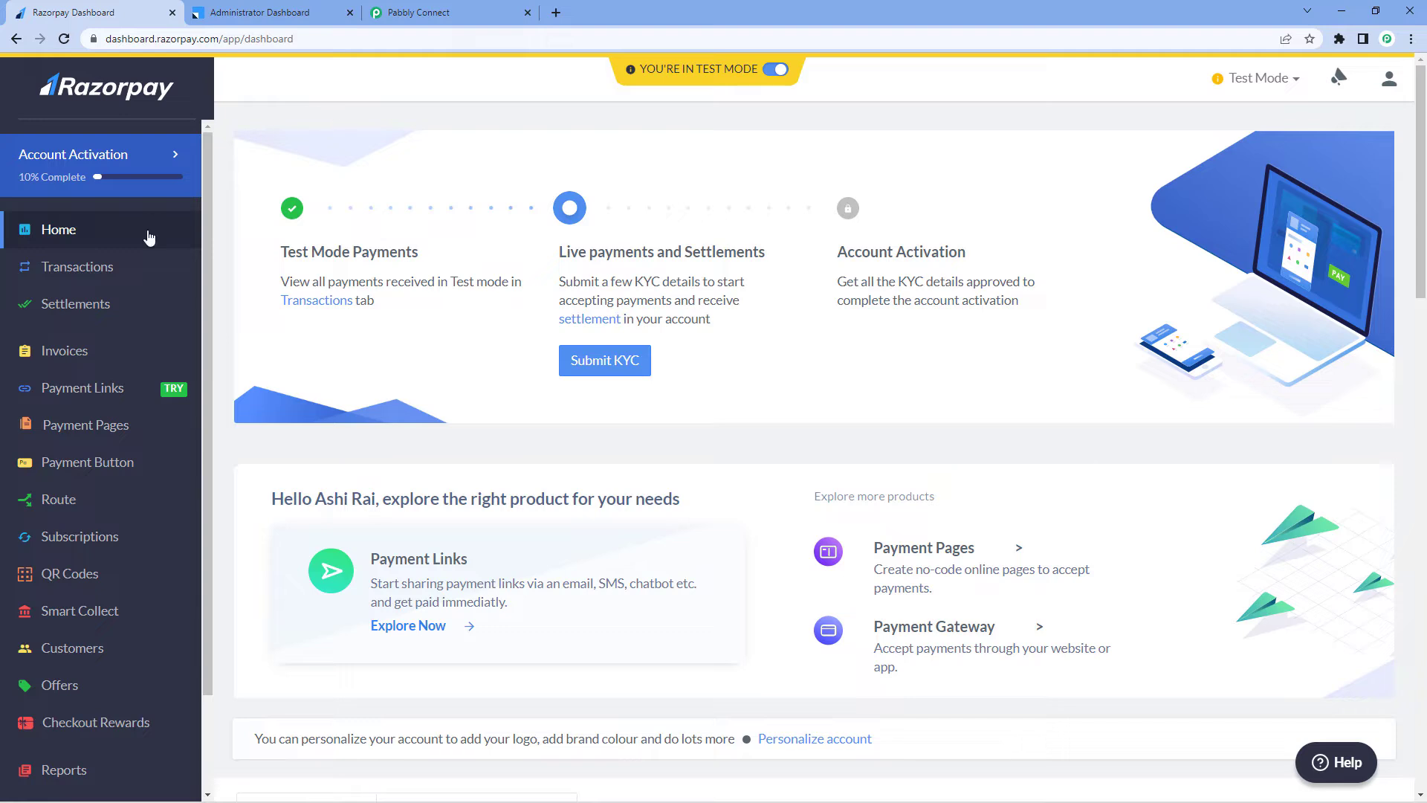
{"action": "scroll", "coordinate": [124, 290], "scroll_direction": "down", "scroll_amount": 3}
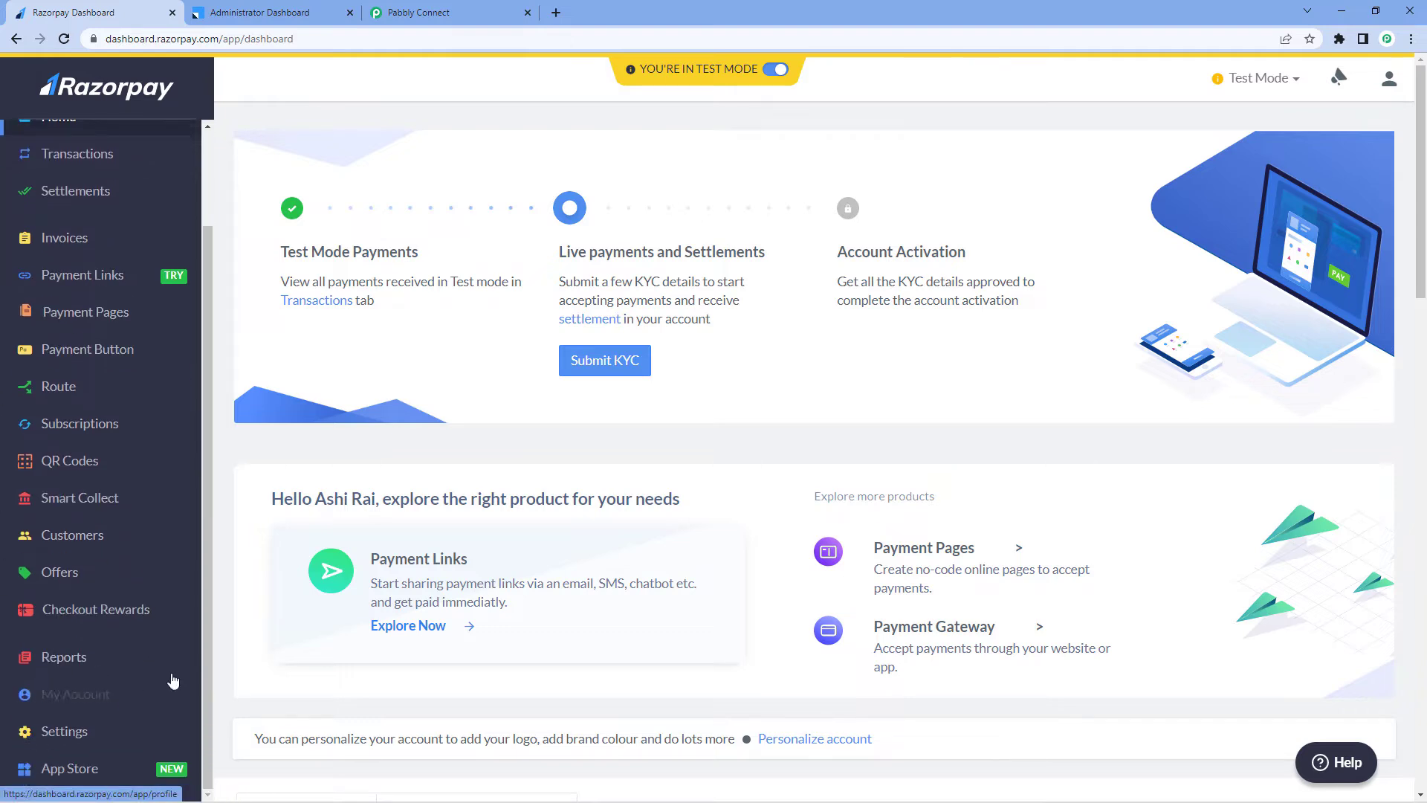
{"action": "left_click", "coordinate": [55, 739]}
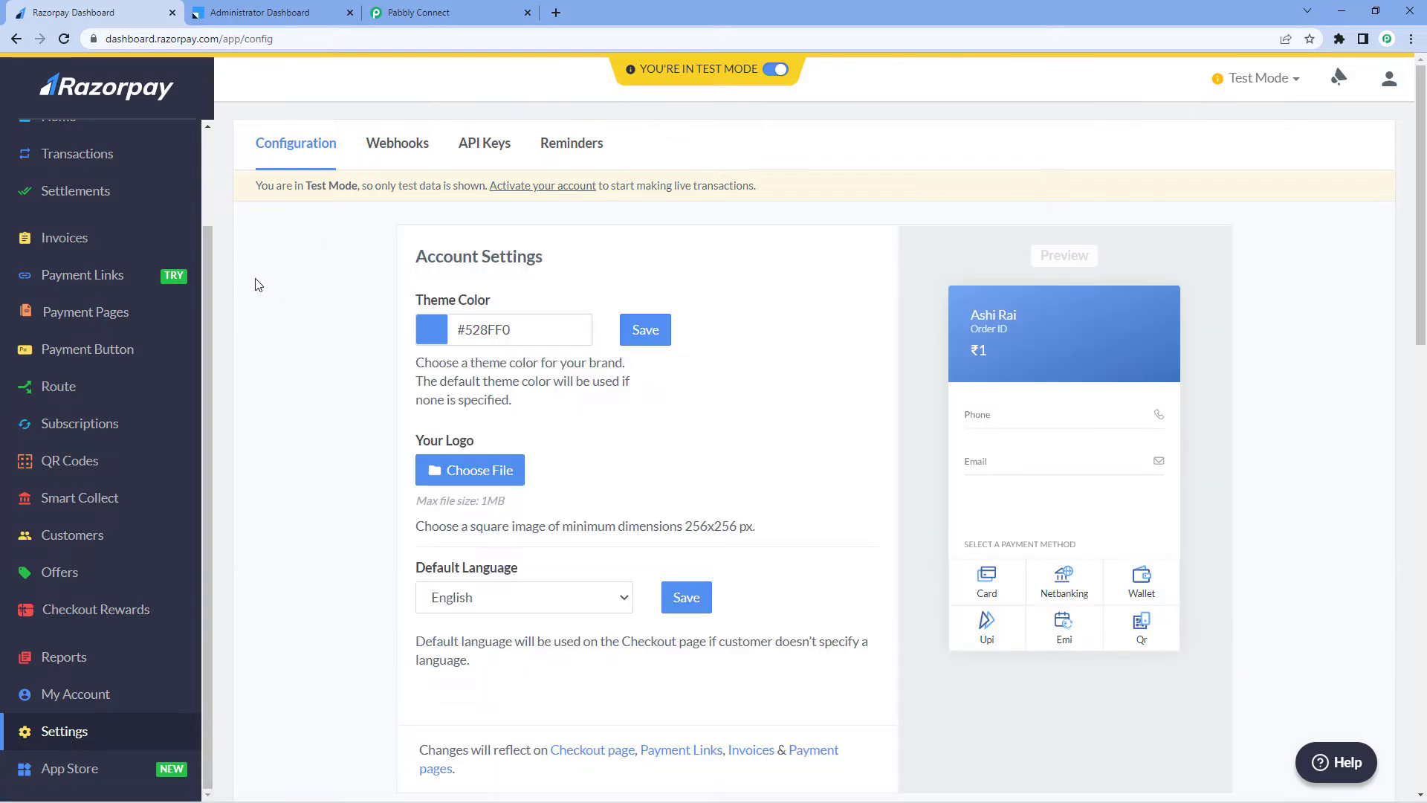
{"action": "left_click", "coordinate": [395, 156]}
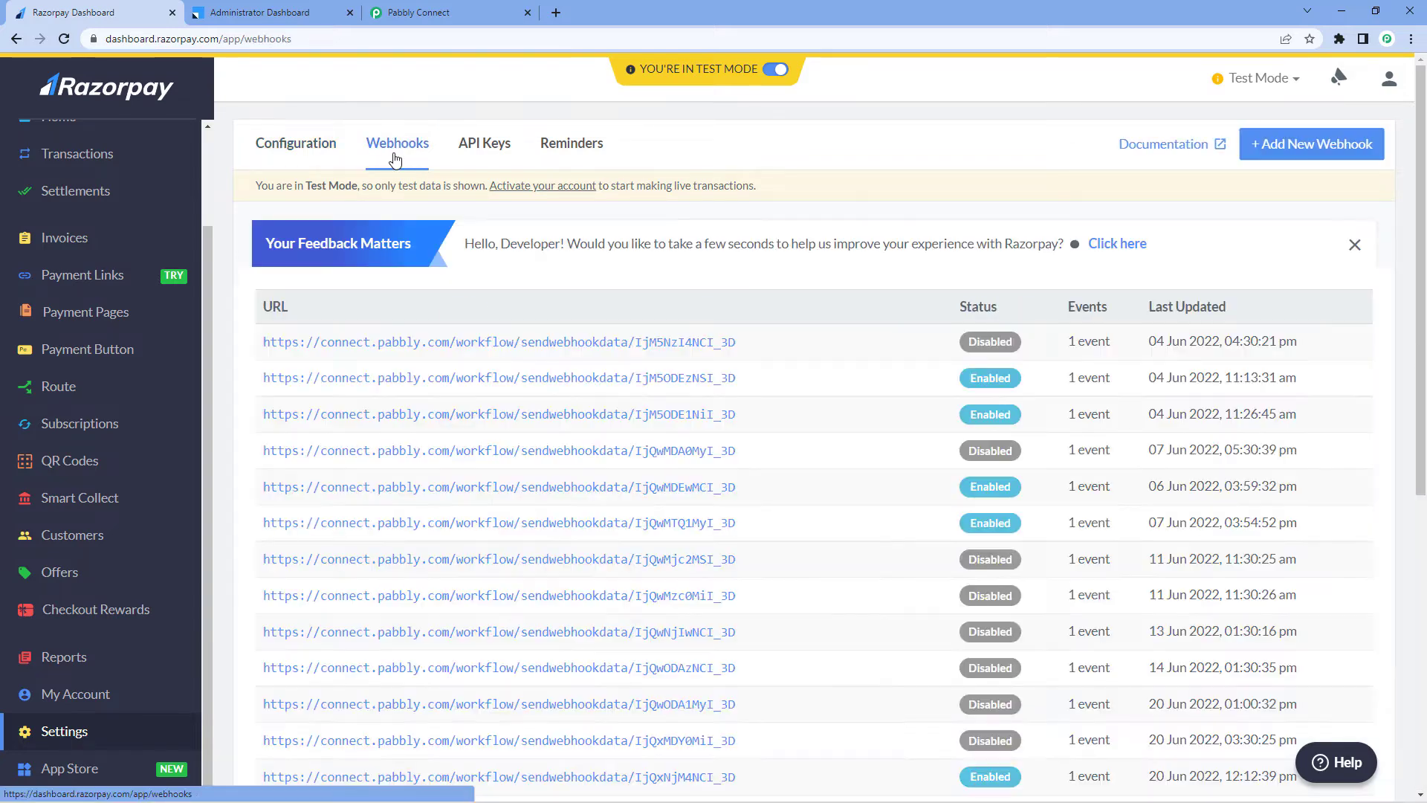
{"action": "left_click", "coordinate": [1297, 146]}
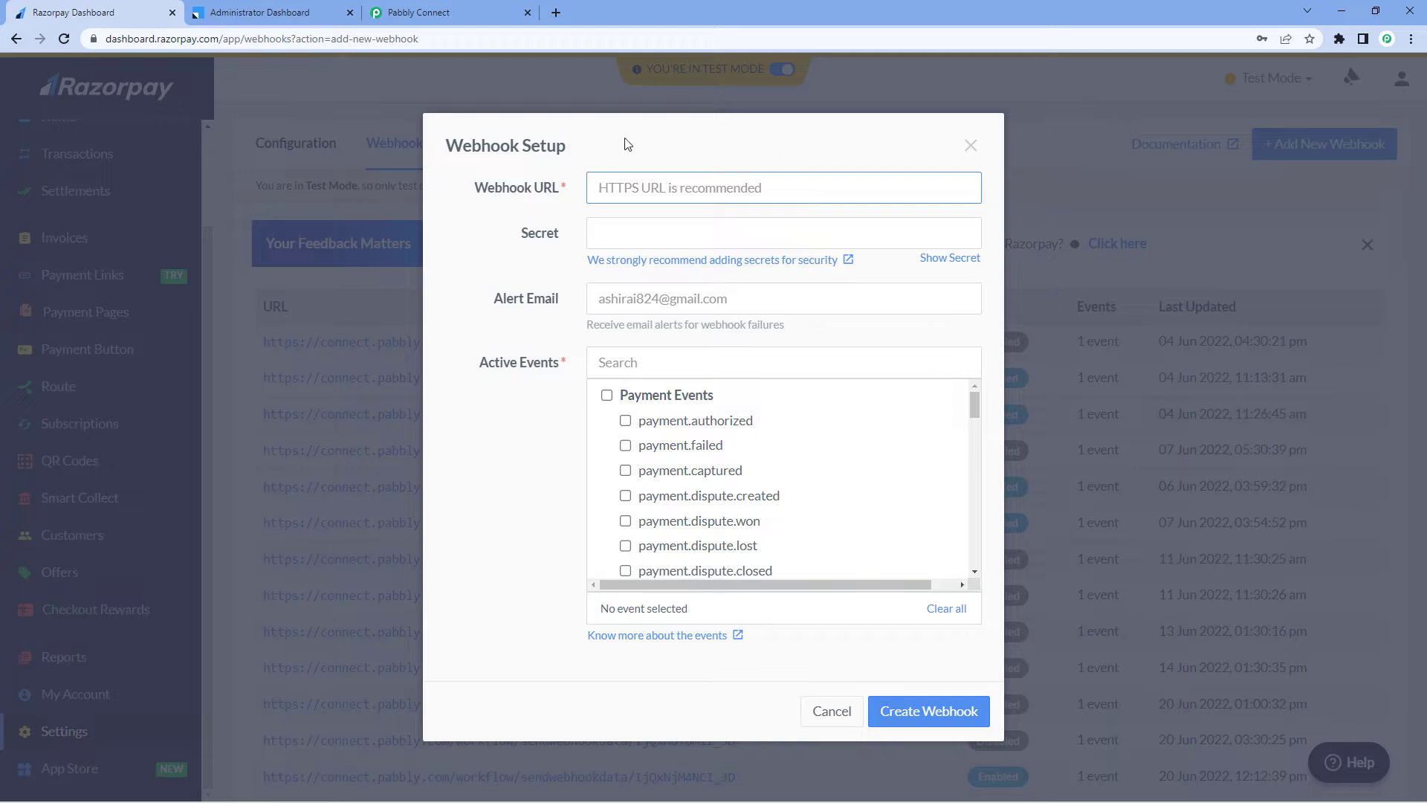
{"action": "left_click", "coordinate": [605, 195]}
{"action": "right_click", "coordinate": [609, 199]}
{"action": "left_click", "coordinate": [644, 302]}
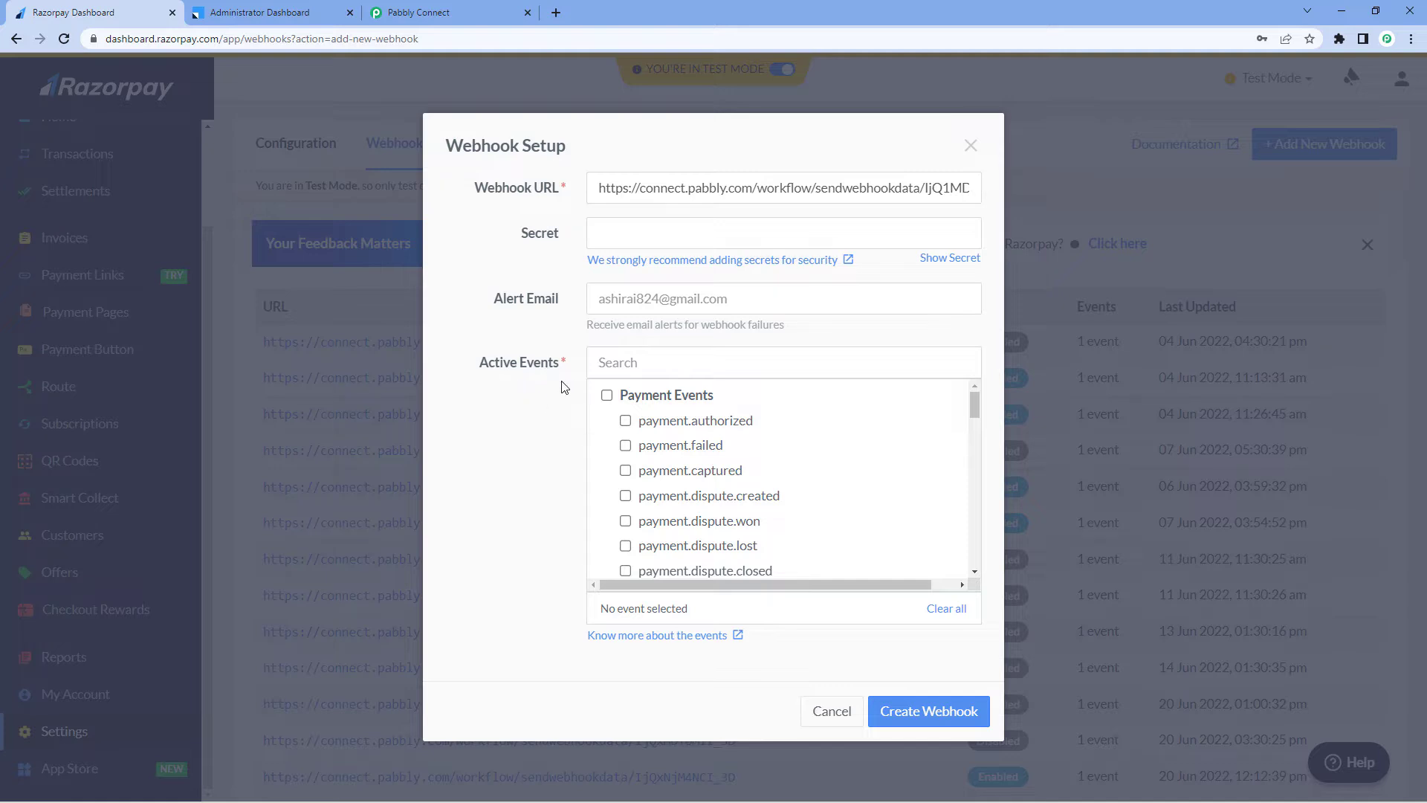
{"action": "left_click", "coordinate": [625, 472]}
{"action": "scroll", "coordinate": [654, 471], "scroll_direction": "down", "scroll_amount": 3}
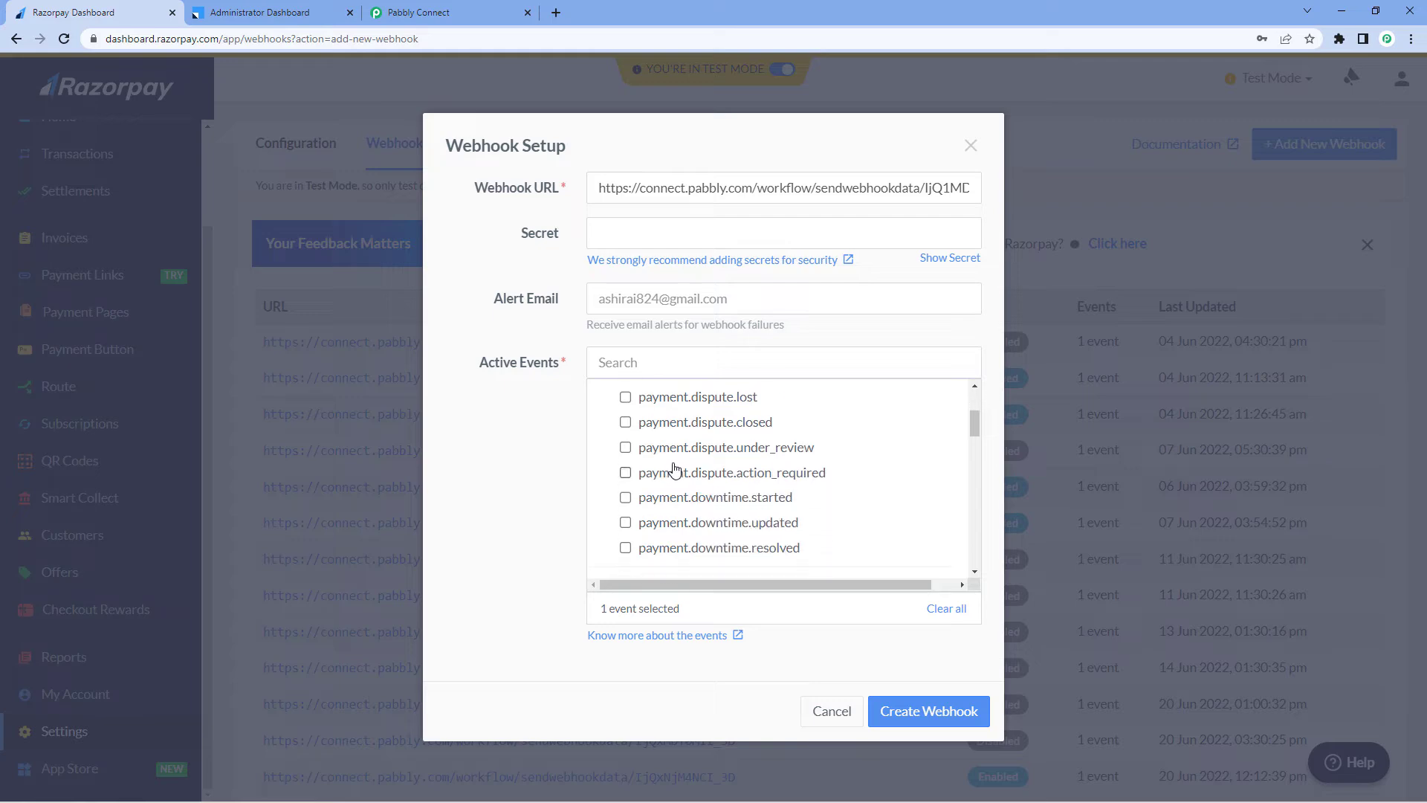
{"action": "left_click", "coordinate": [915, 712]}
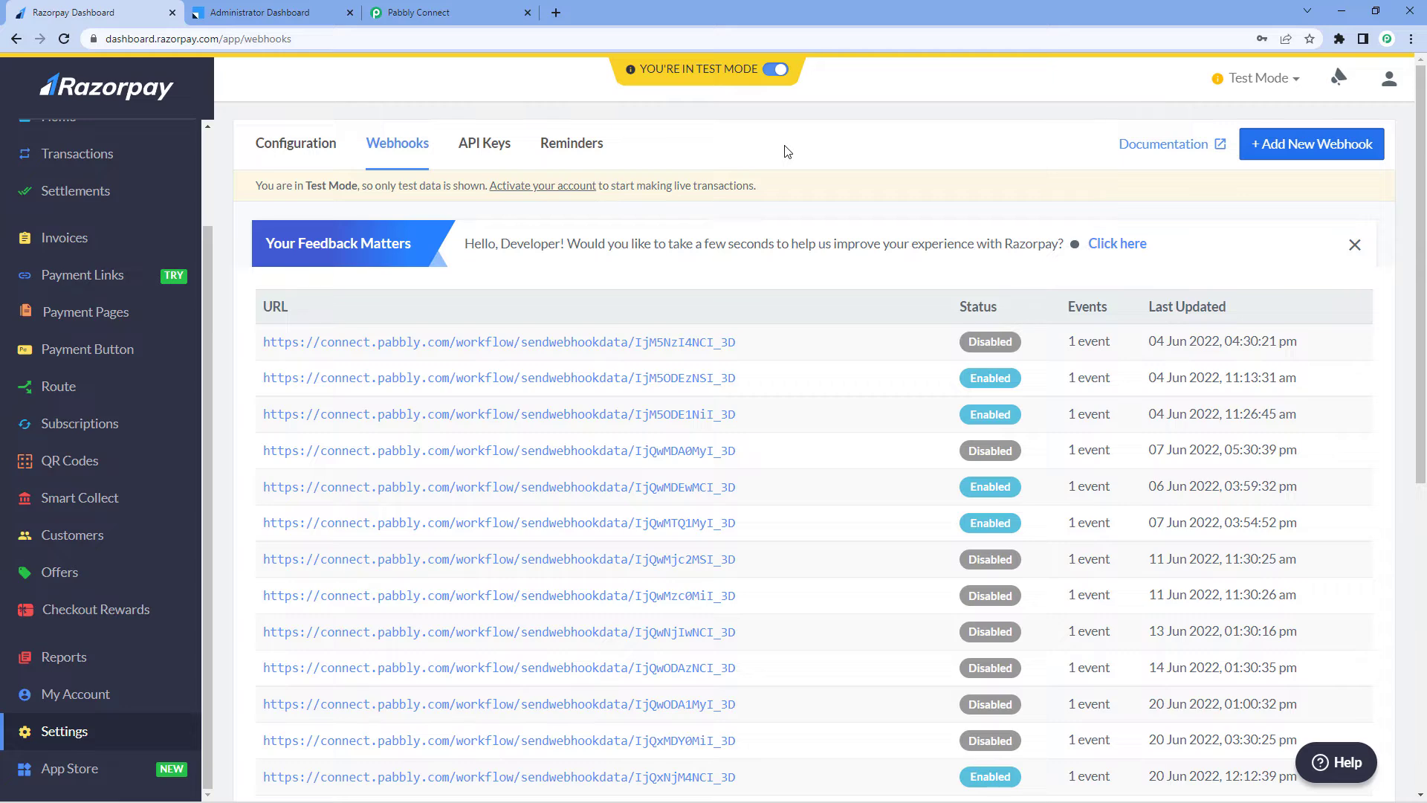
Copy the NEET- Revision Notes for Biology payment page link and open it in a new tab
{"action": "scroll", "coordinate": [89, 372], "scroll_direction": "up", "scroll_amount": 1}
{"action": "left_click", "coordinate": [85, 386]}
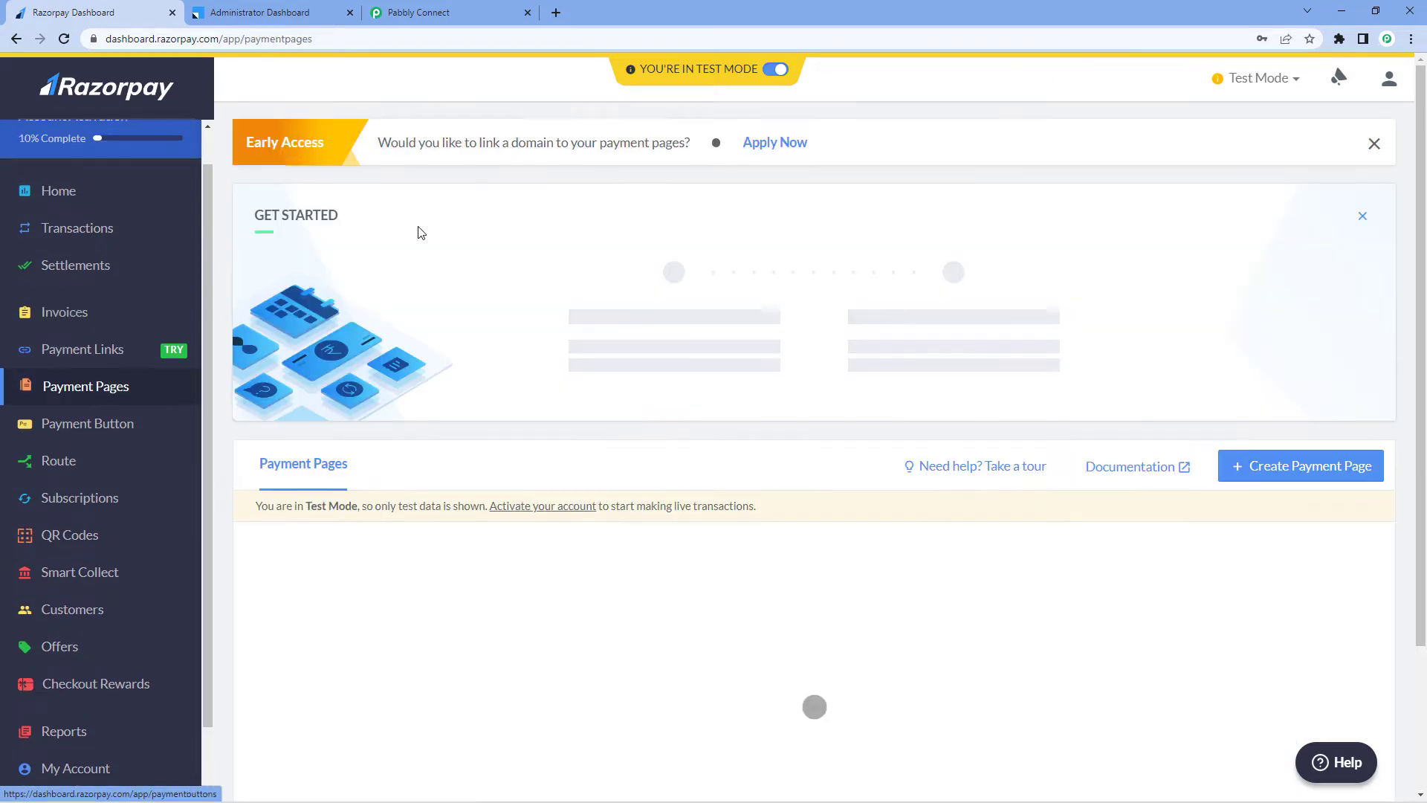
{"action": "scroll", "coordinate": [550, 297], "scroll_direction": "down", "scroll_amount": 1}
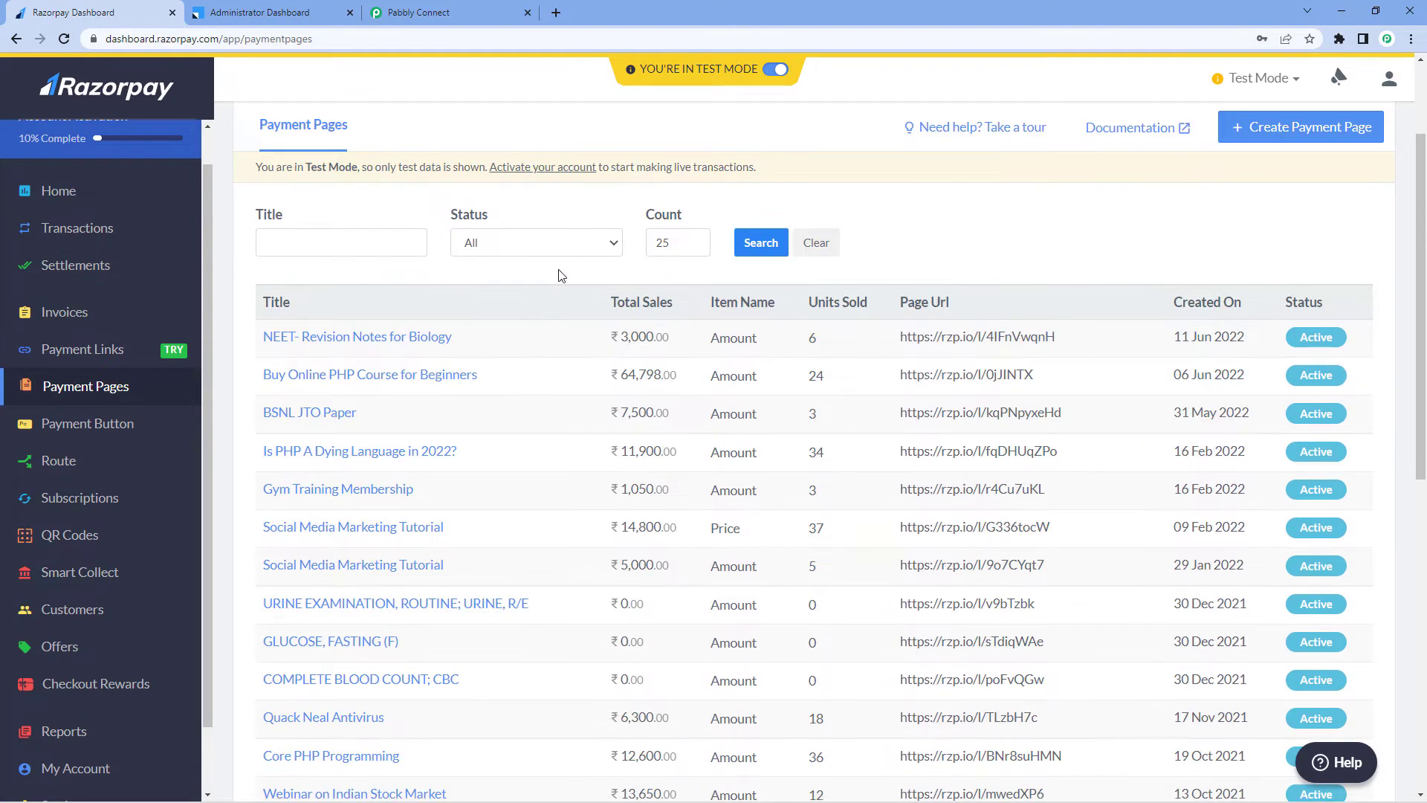
{"action": "scroll", "coordinate": [357, 312], "scroll_direction": "down", "scroll_amount": 1}
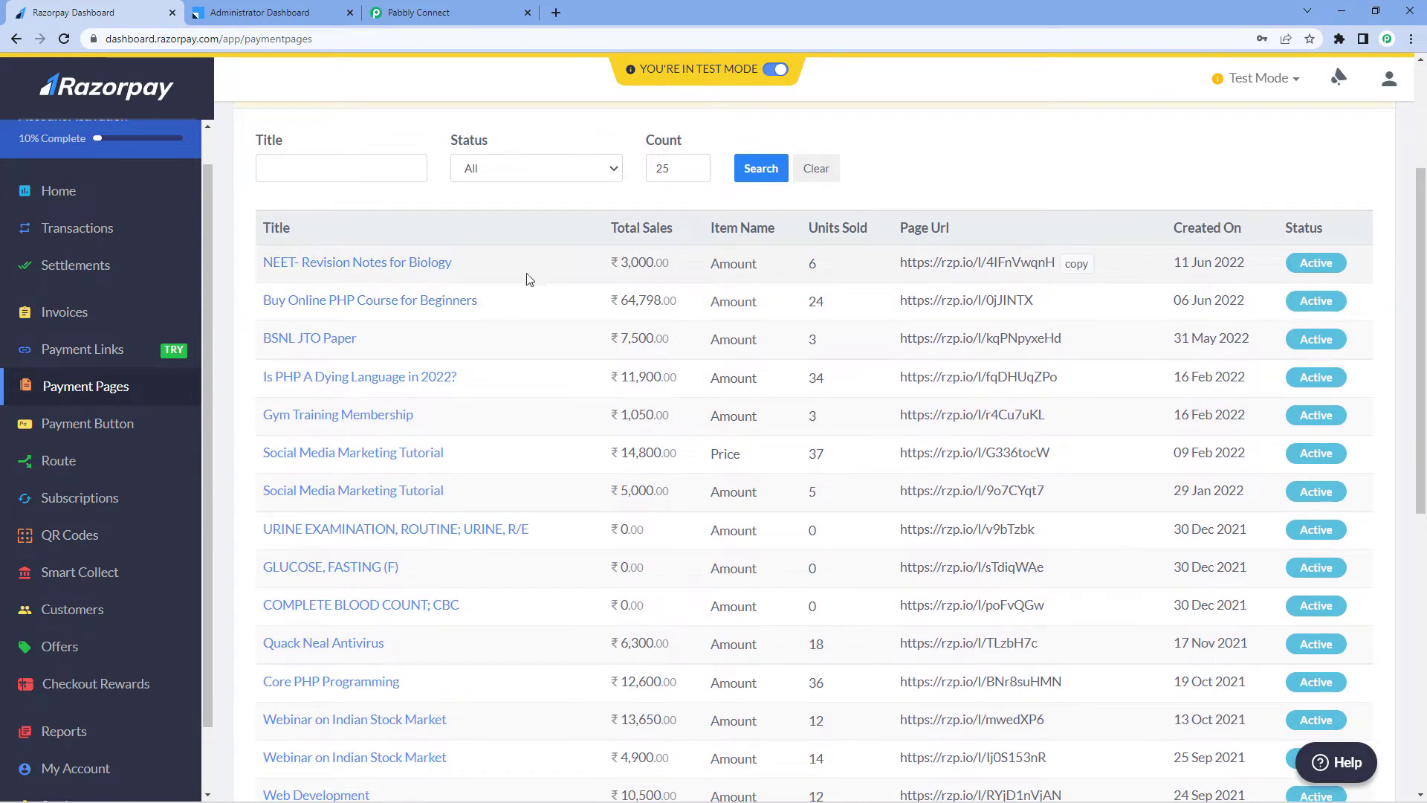
{"action": "left_click", "coordinate": [1078, 265]}
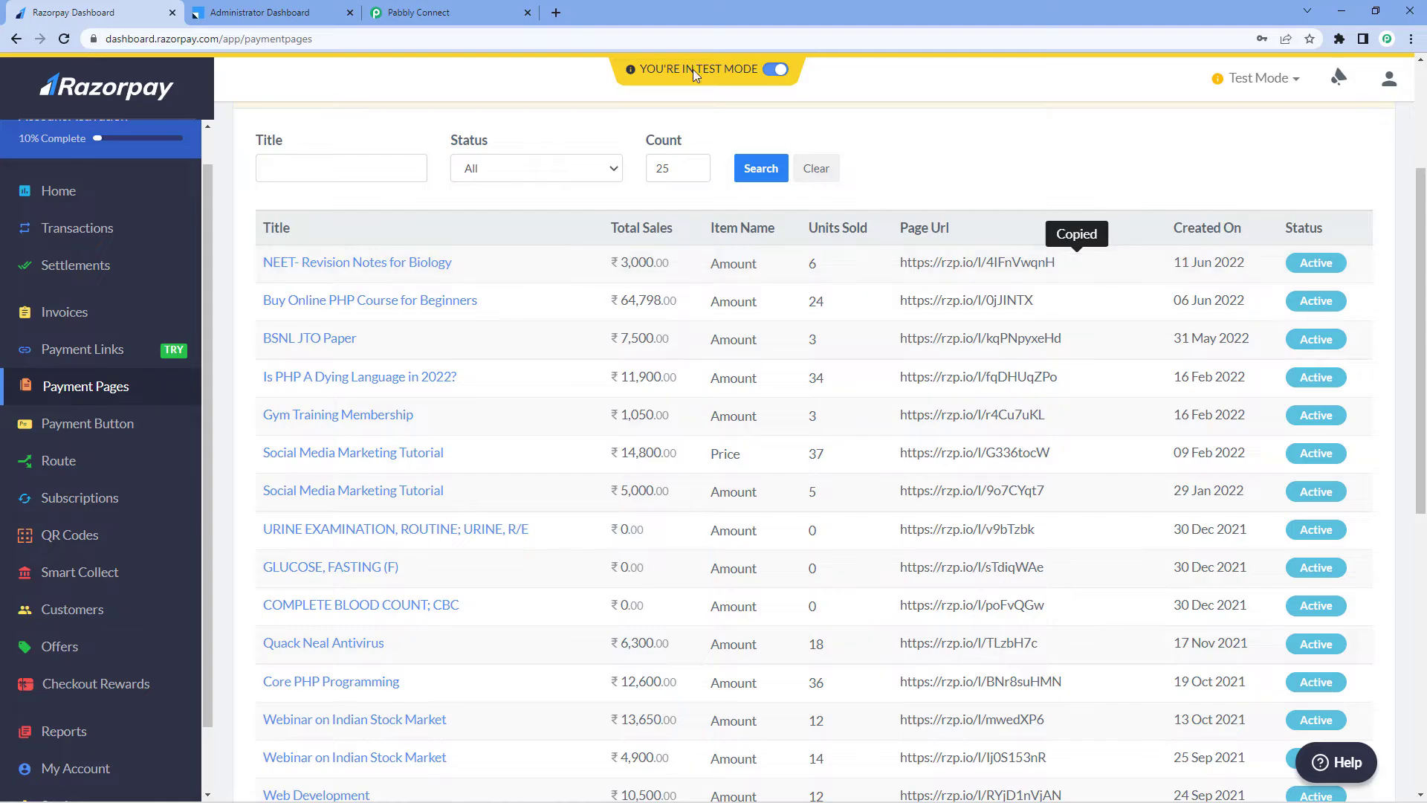
{"action": "left_click", "coordinate": [557, 11]}
{"action": "key", "text": "ctrl+v"}
{"action": "key", "text": "Return"}
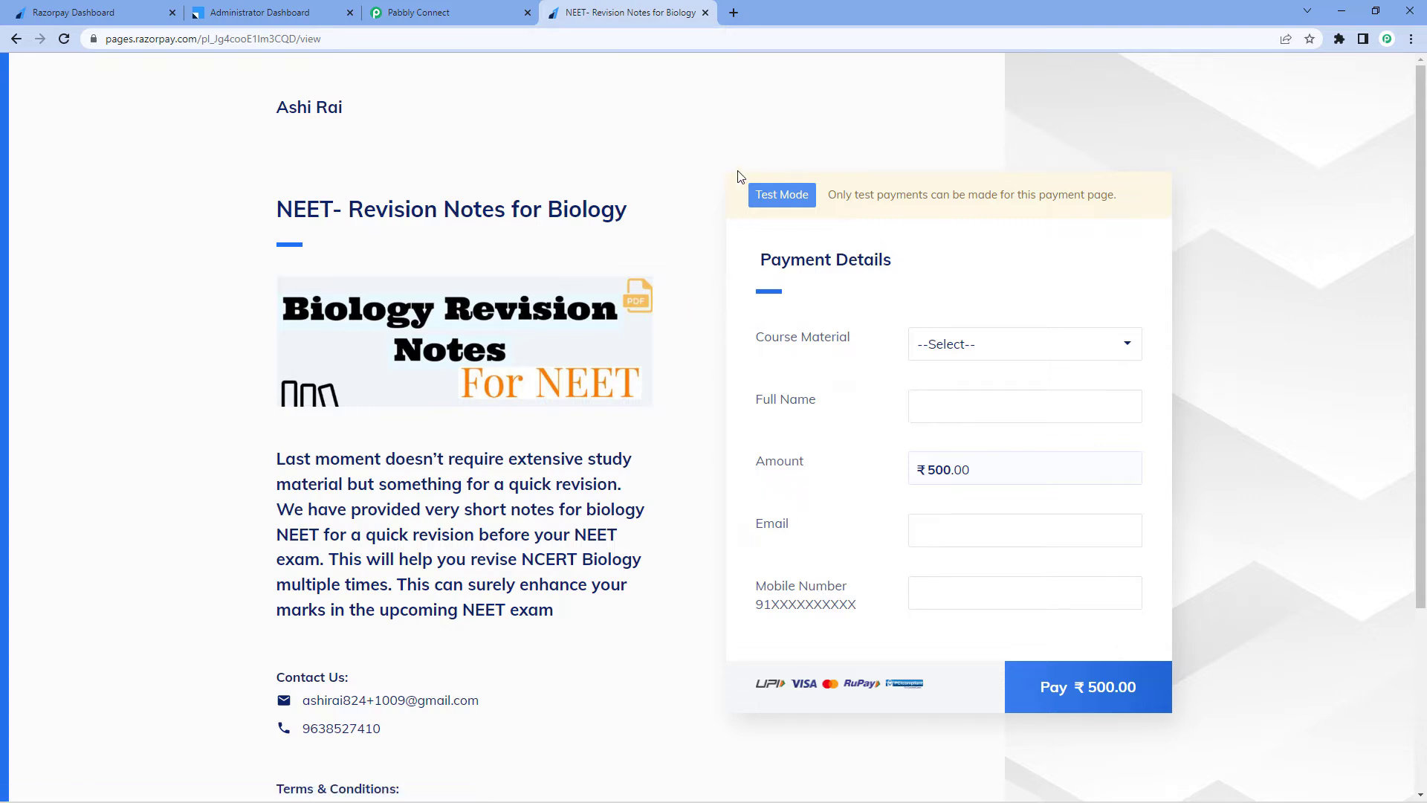
Choose NEET- Revision Notes for Biology as the course material and enter Dummy Name as the full name
{"action": "left_click", "coordinate": [993, 344]}
{"action": "left_click", "coordinate": [962, 385]}
{"action": "left_click", "coordinate": [924, 405]}
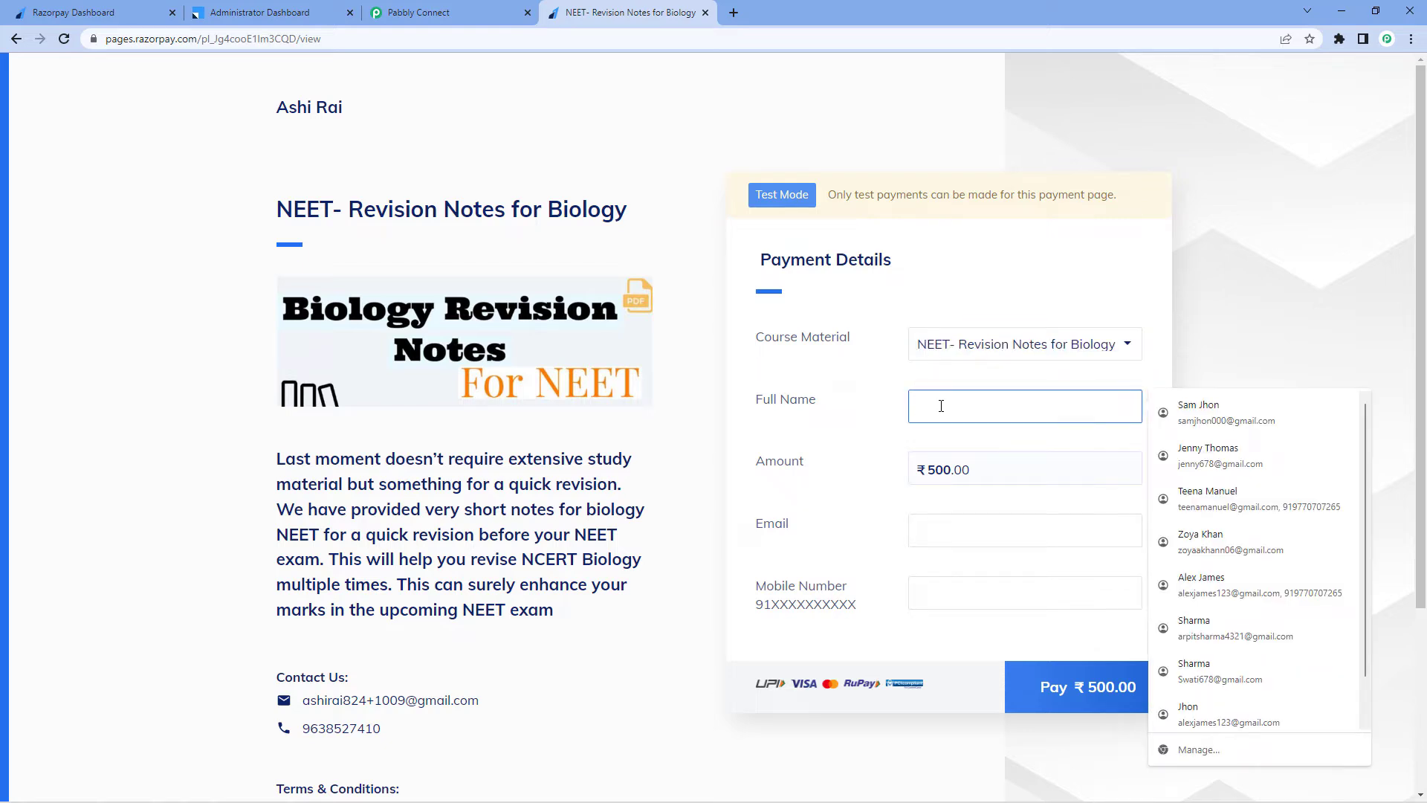
{"action": "type", "text": "De"}
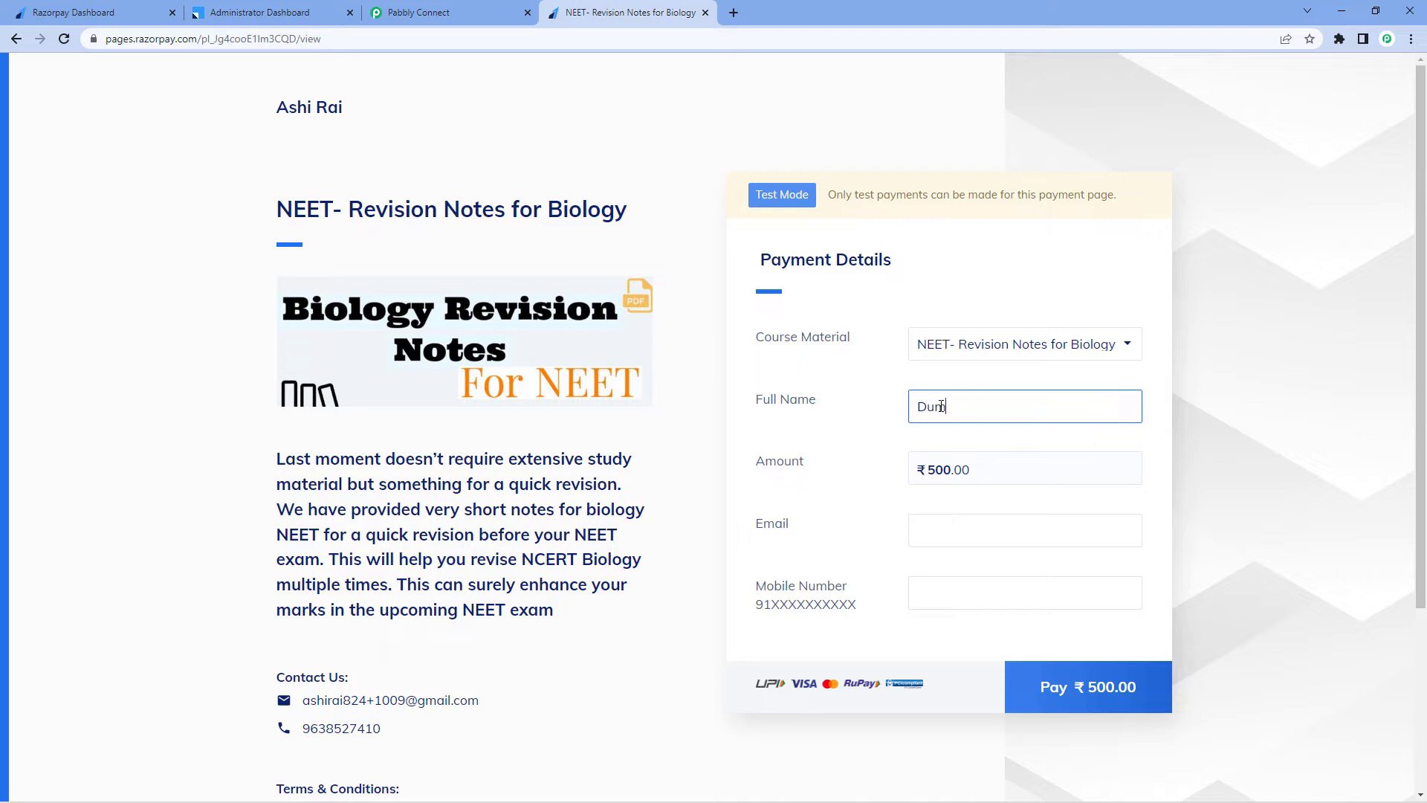
{"action": "type", "text": "mmy Name"}
Enter the contact e-mail address and mobile number on the payment form
{"action": "left_click", "coordinate": [965, 536]}
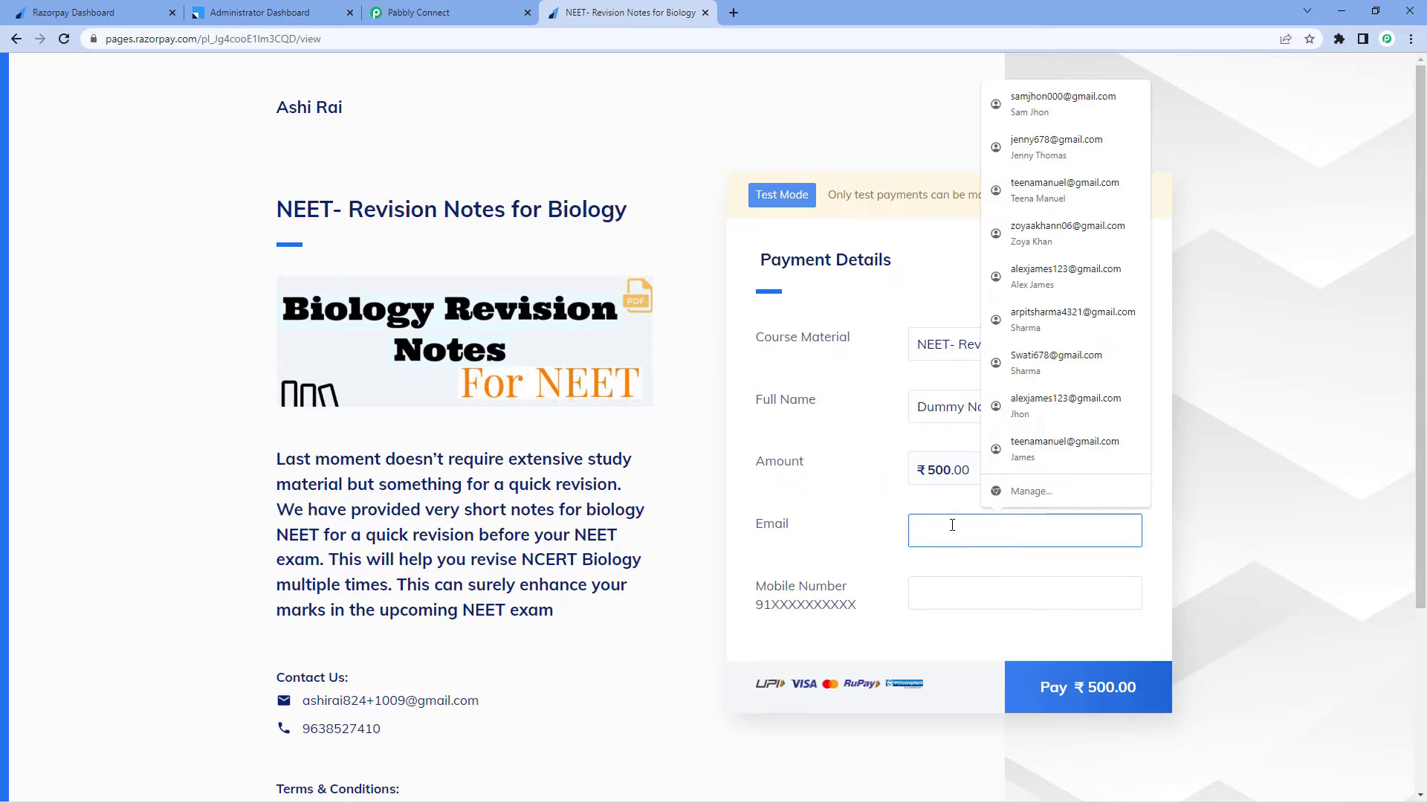
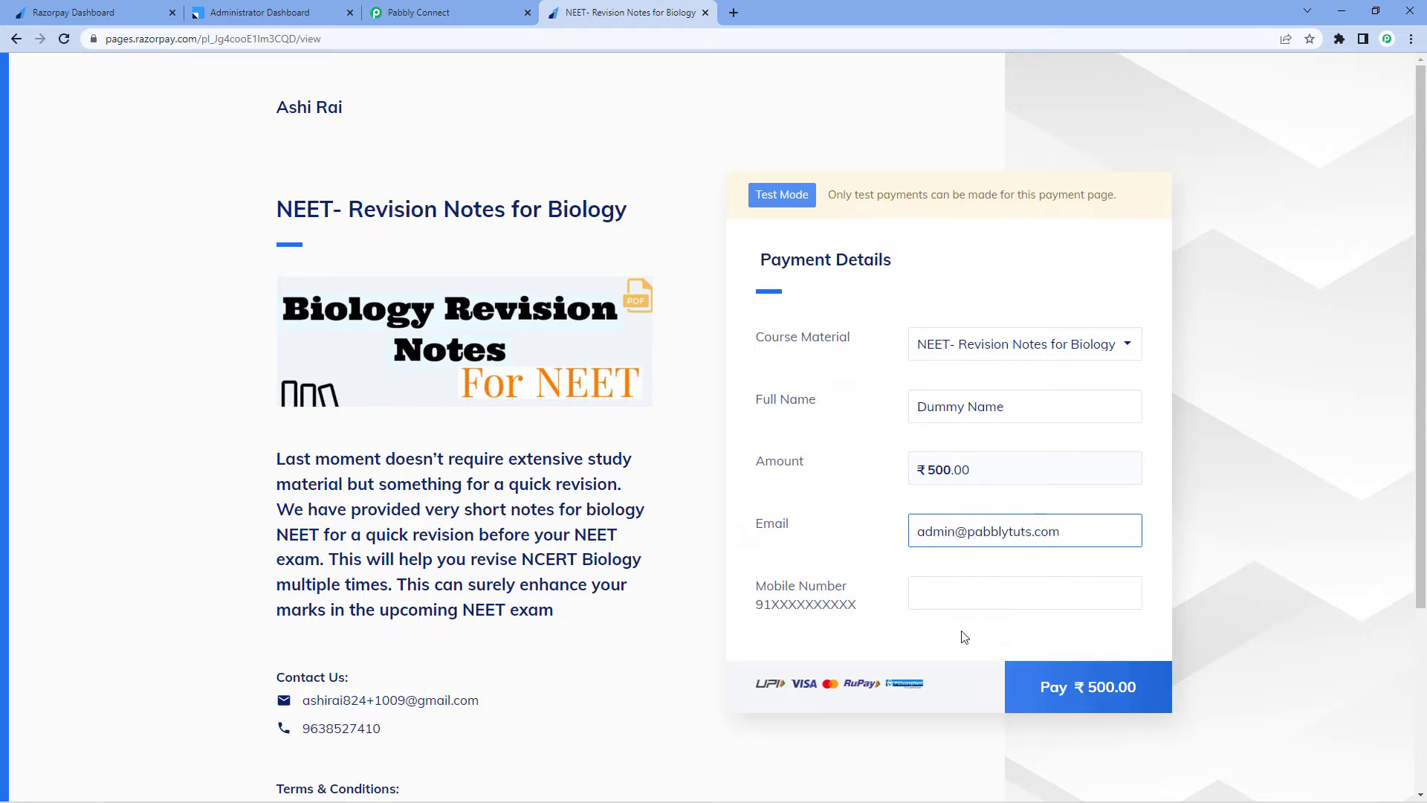
{"action": "left_click", "coordinate": [950, 597]}
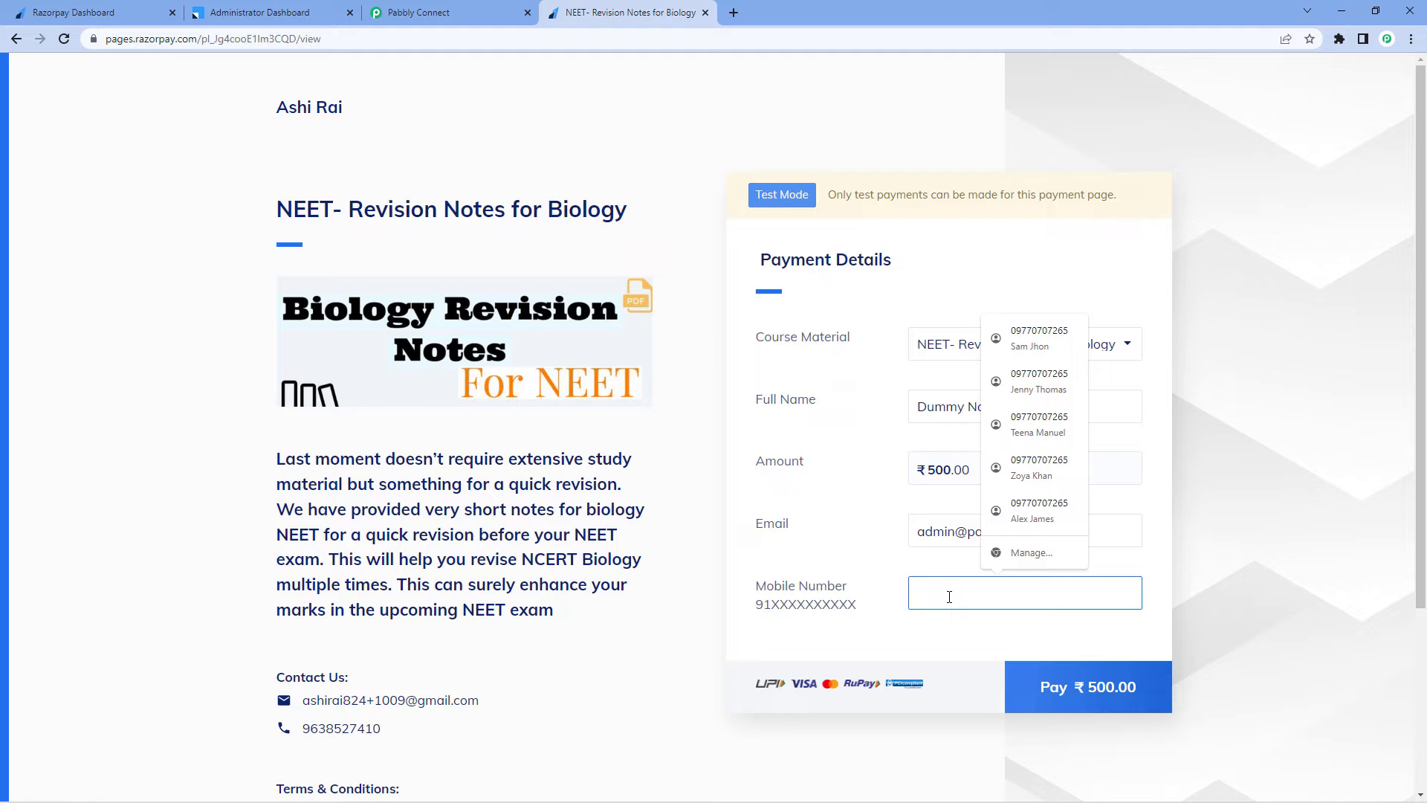
{"action": "type", "text": "123"}
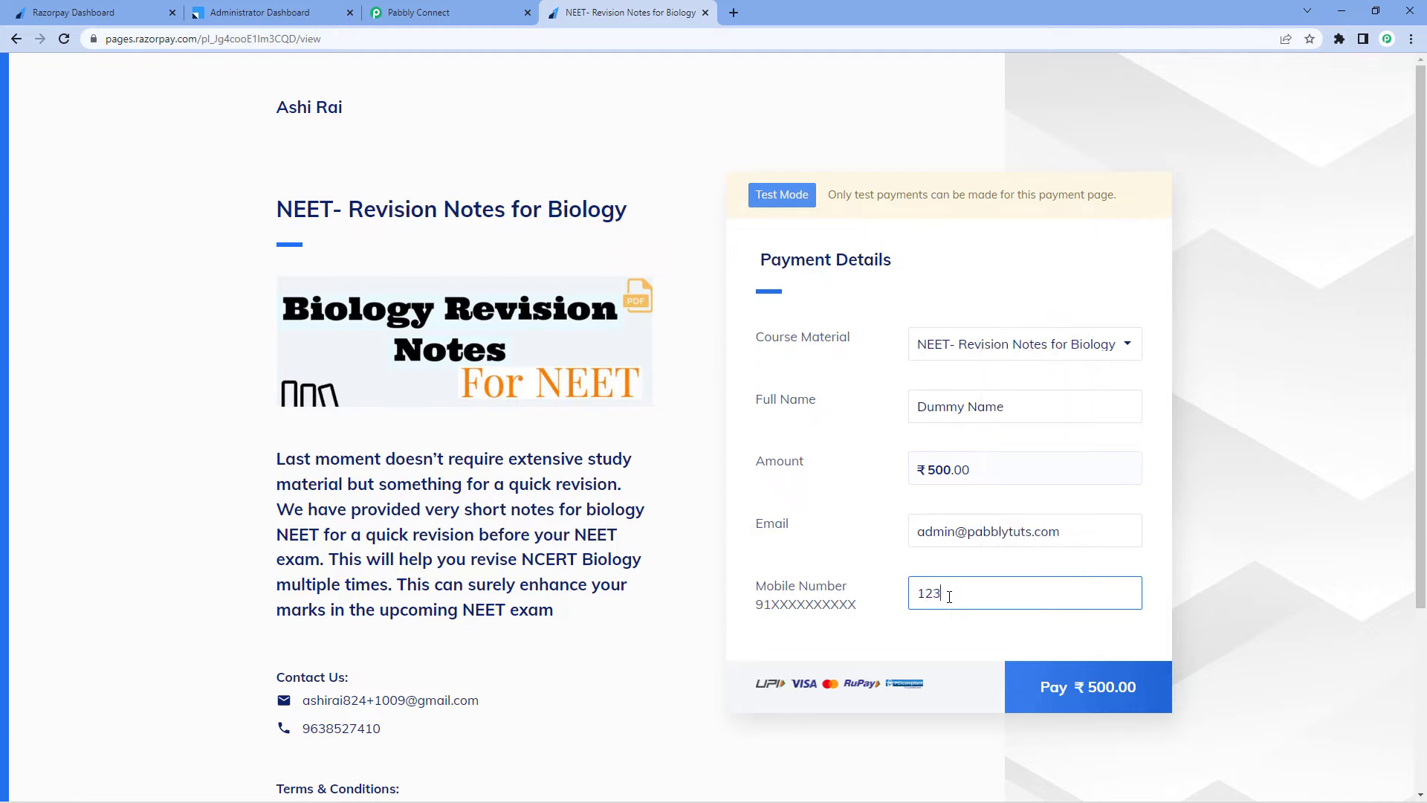
{"action": "type", "text": "45679890"}
{"action": "left_click", "coordinate": [855, 471]}
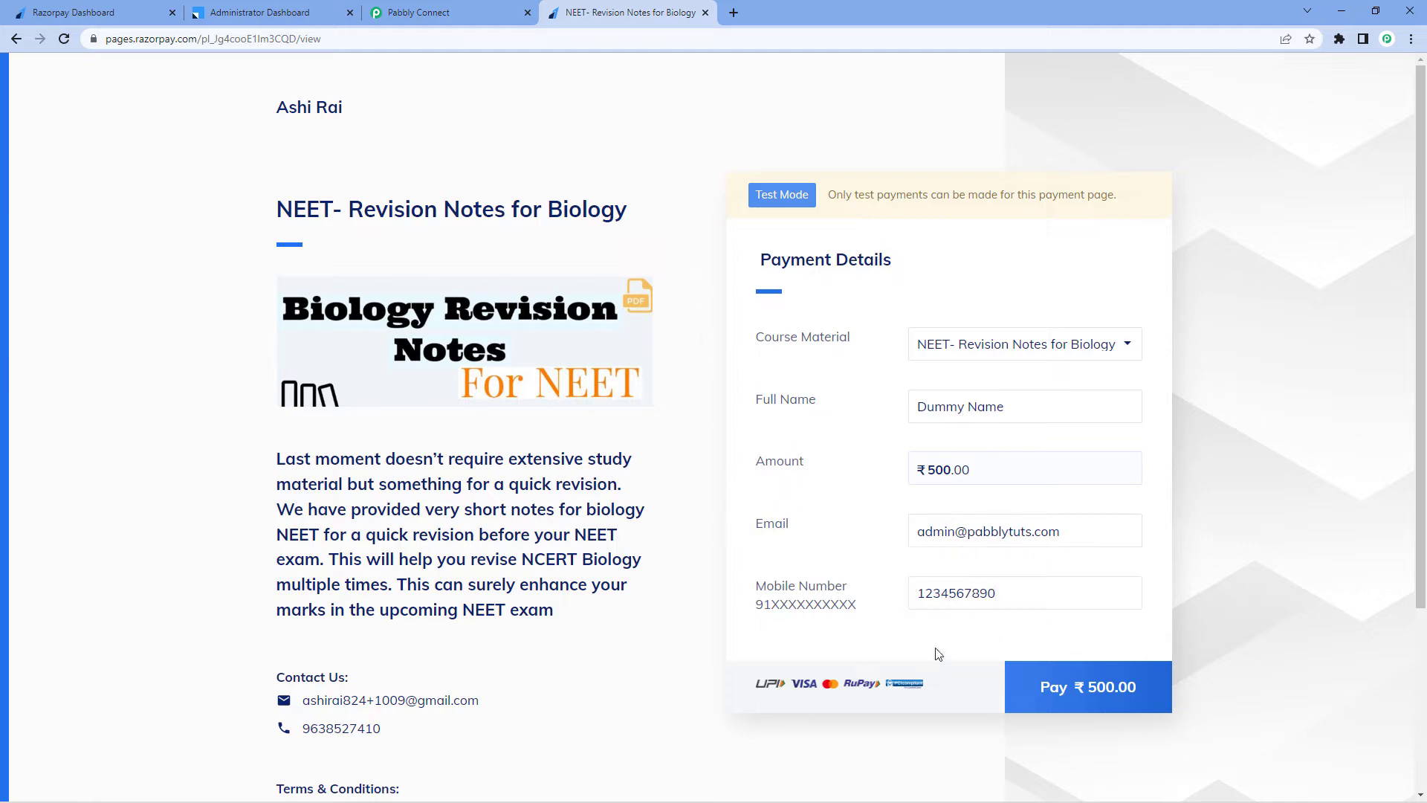
Start the ₹500 payment and fill in the test card number, expiry and cardholder name, then pay
{"action": "left_click", "coordinate": [1069, 682]}
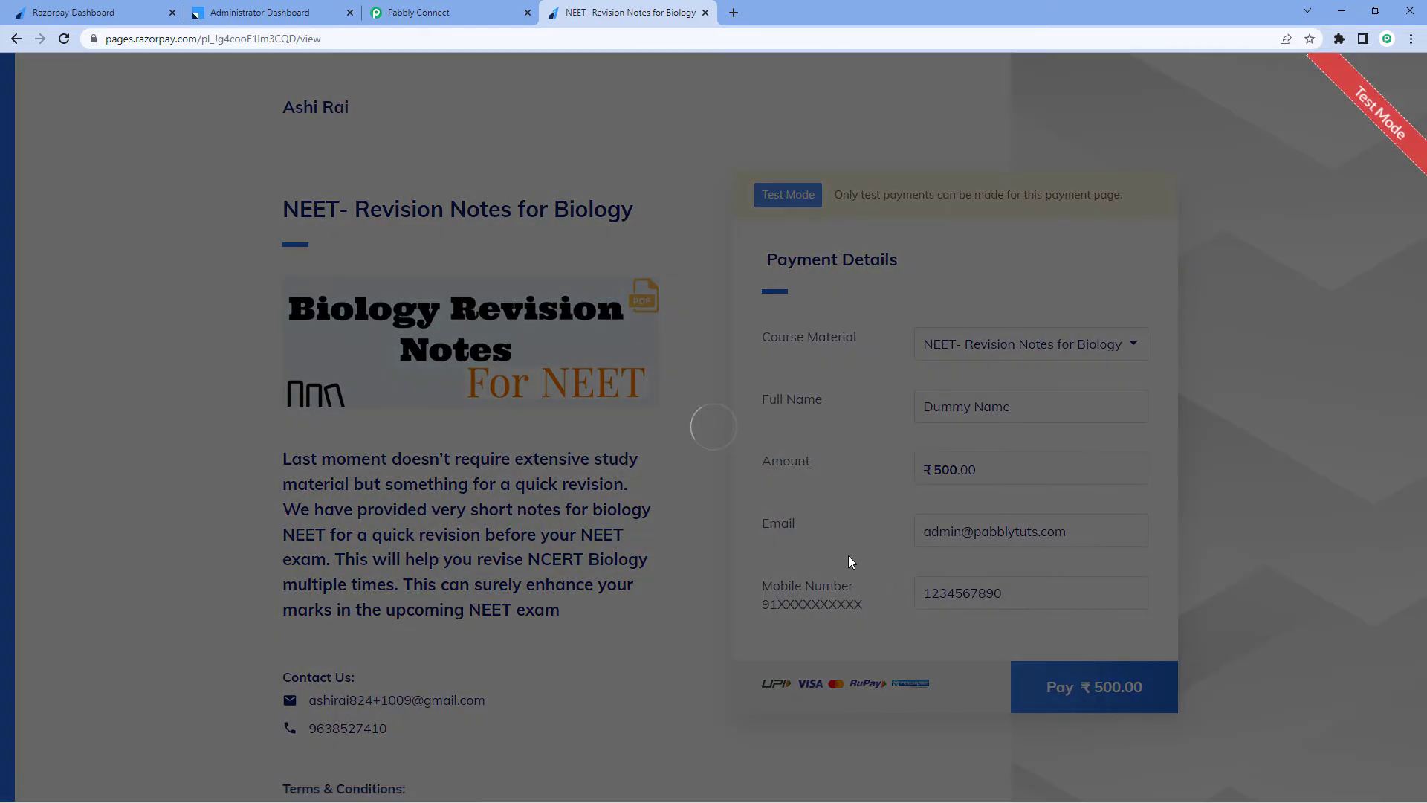
{"action": "left_click", "coordinate": [667, 429]}
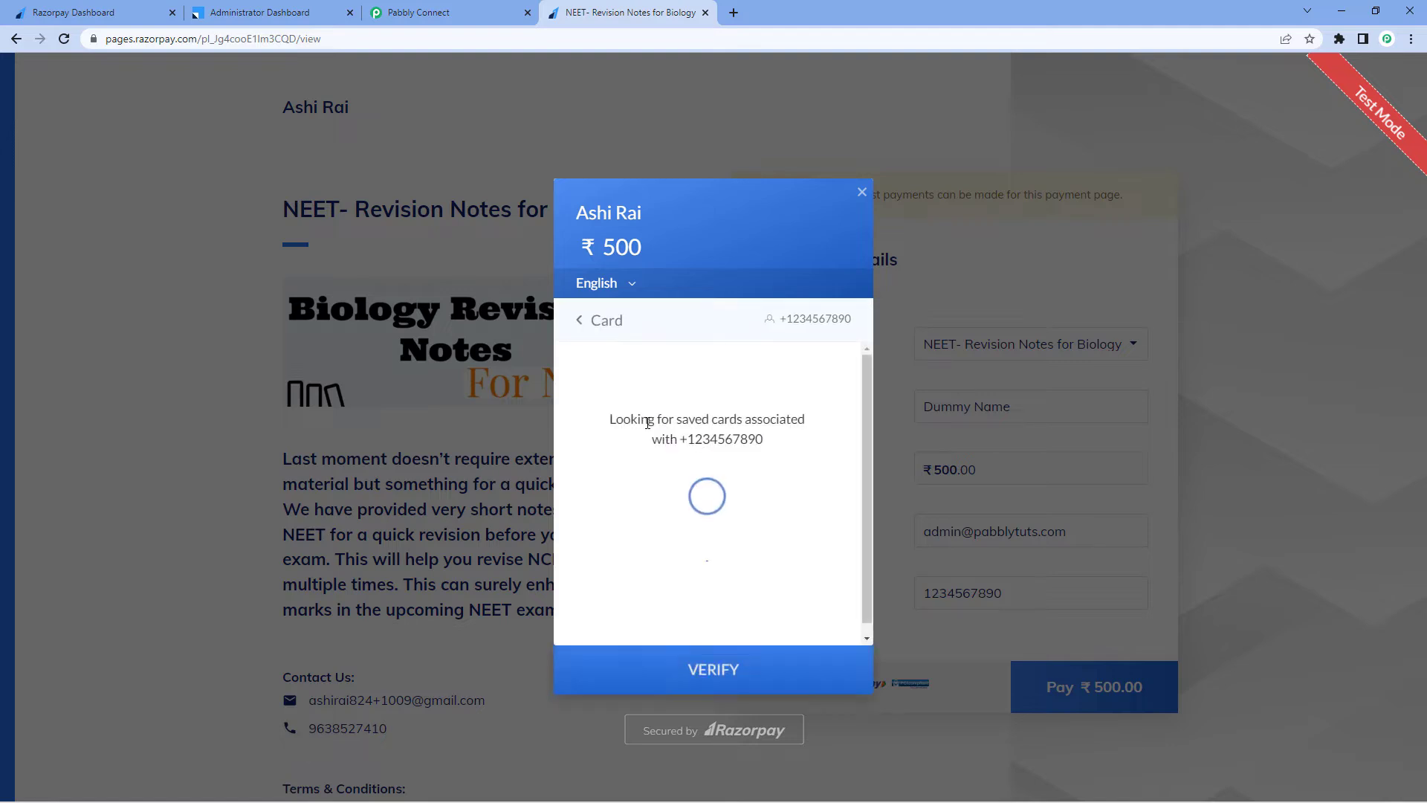
{"action": "type", "text": "4111111111111111"}
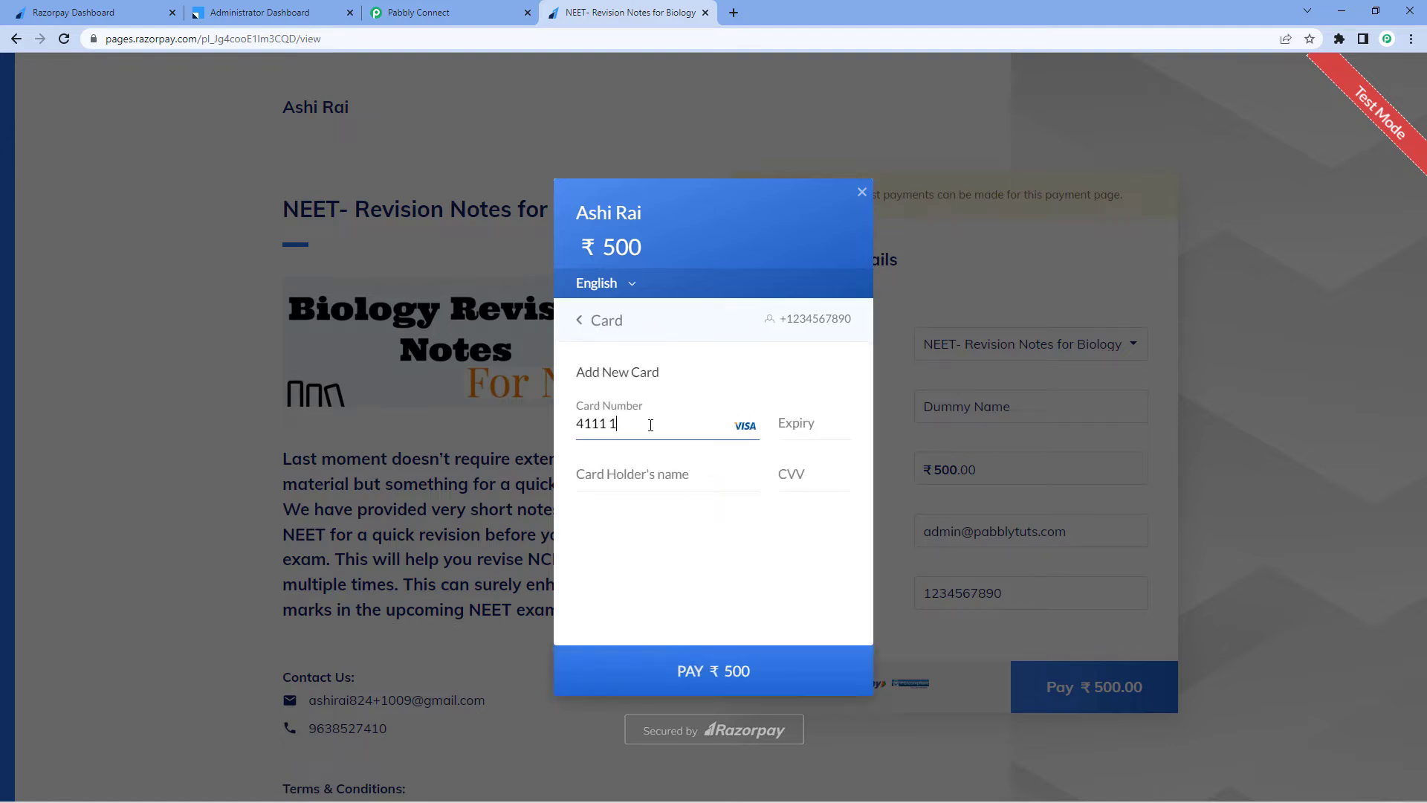
{"action": "type", "text": "1125"}
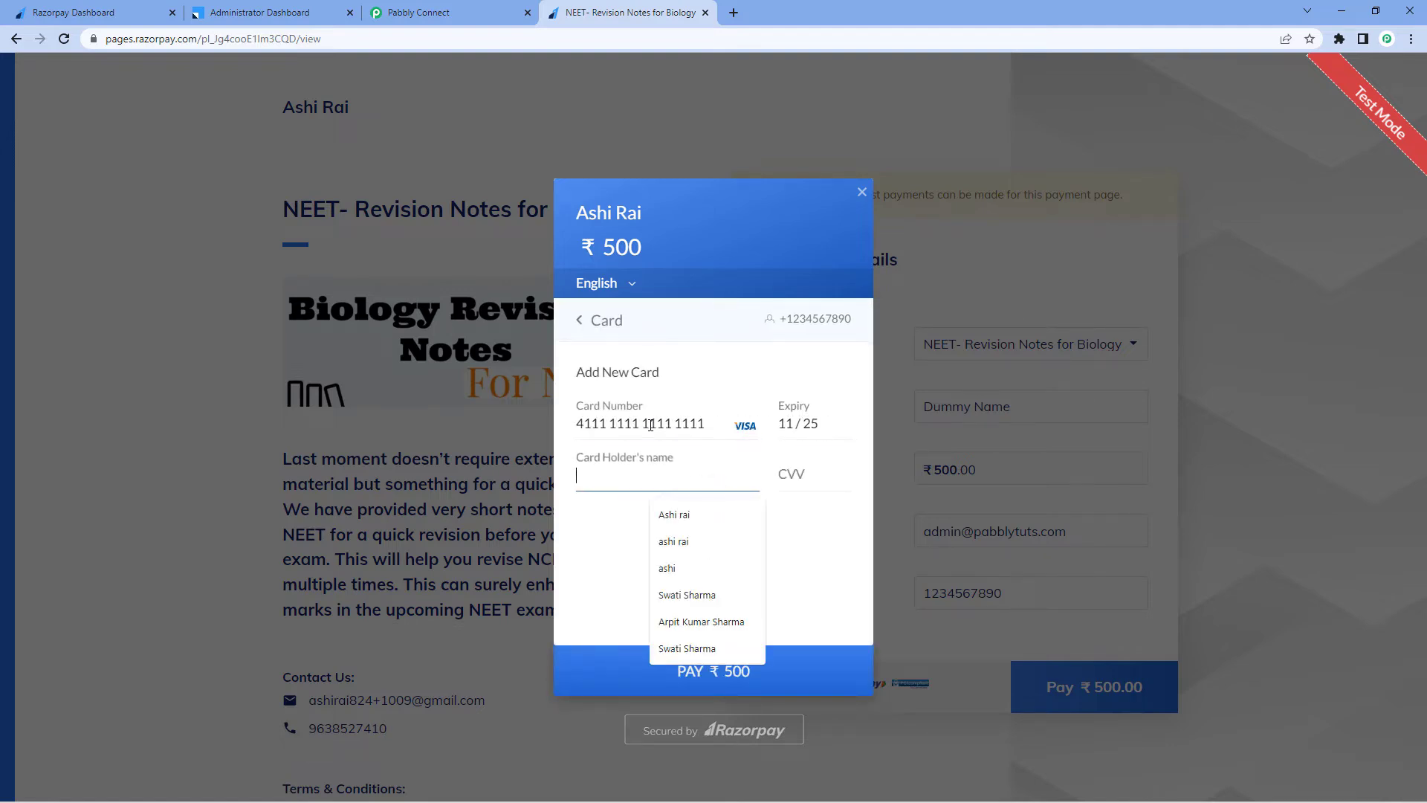
{"action": "type", "text": "Dummy"}
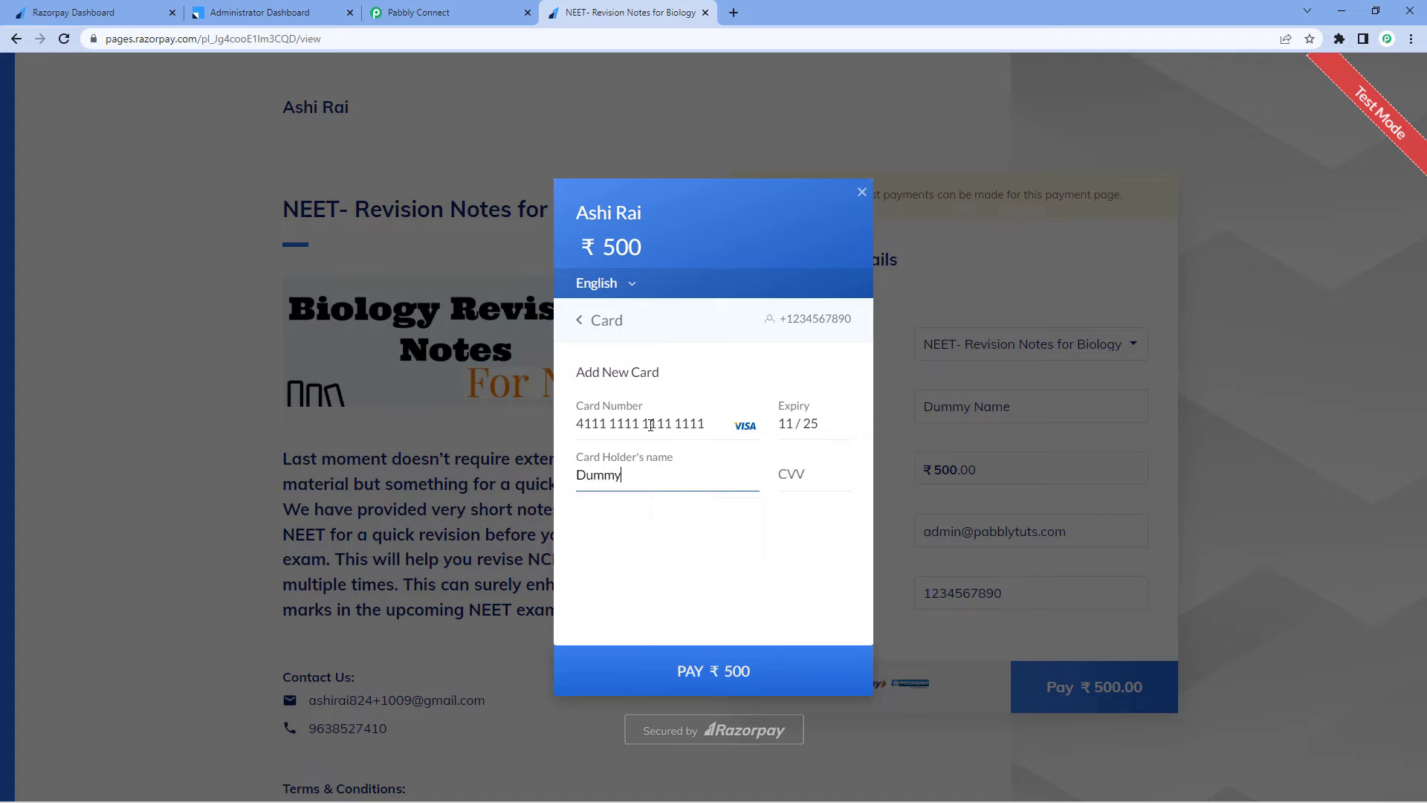
{"action": "key", "text": "Tab"}
{"action": "left_click", "coordinate": [687, 671]}
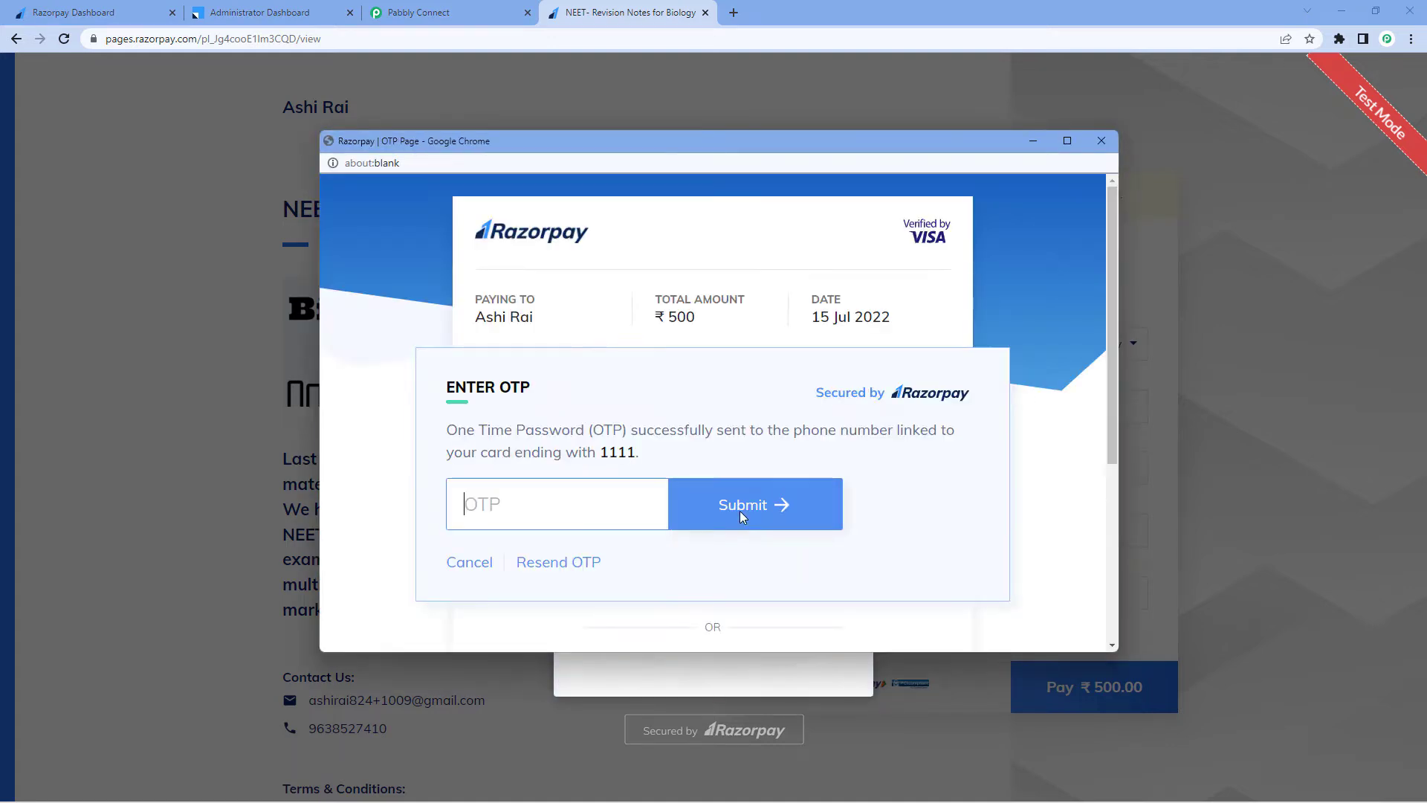
Submit the test OTP to complete the payment and decline saving the card
{"action": "type", "text": "1111"}
{"action": "key", "text": "Return"}
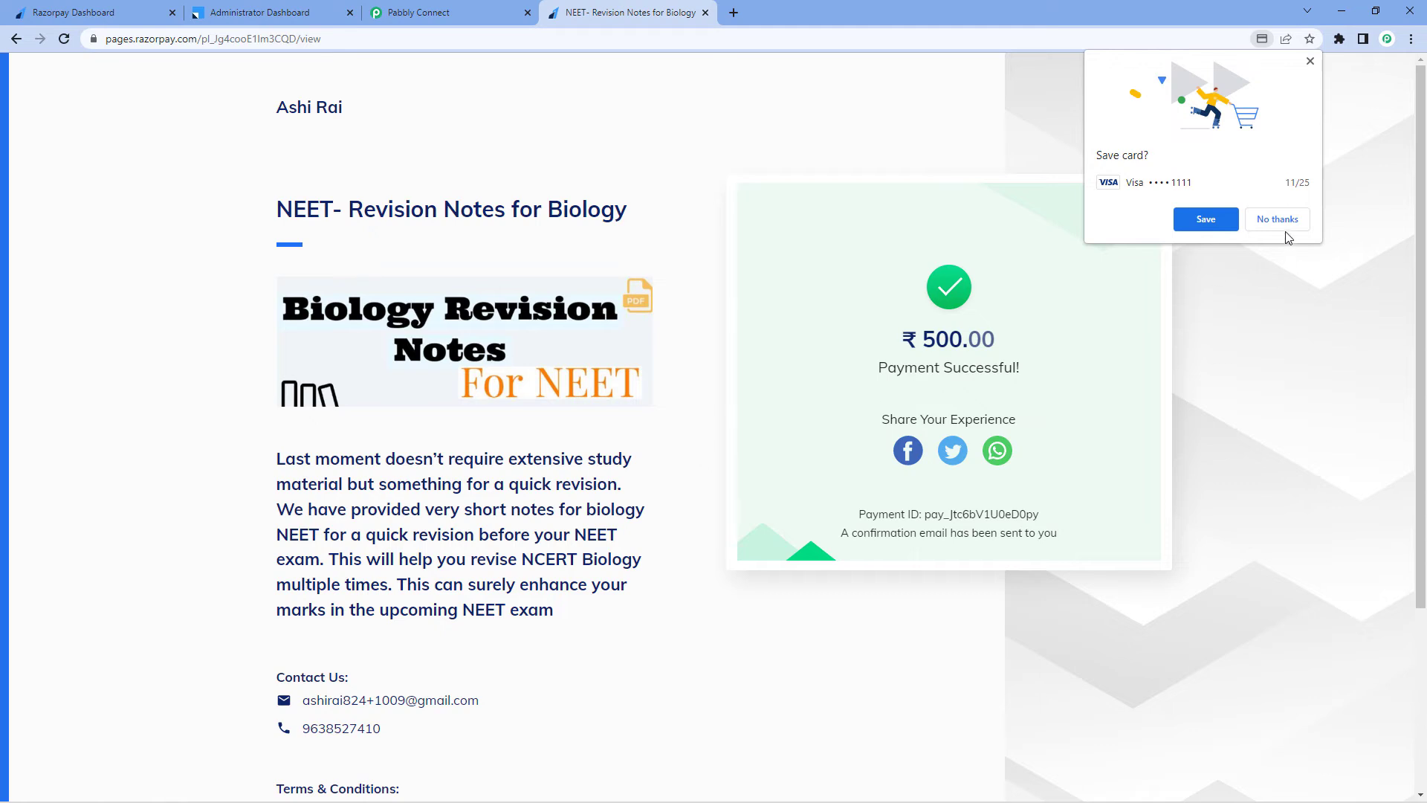
{"action": "left_click", "coordinate": [1278, 219]}
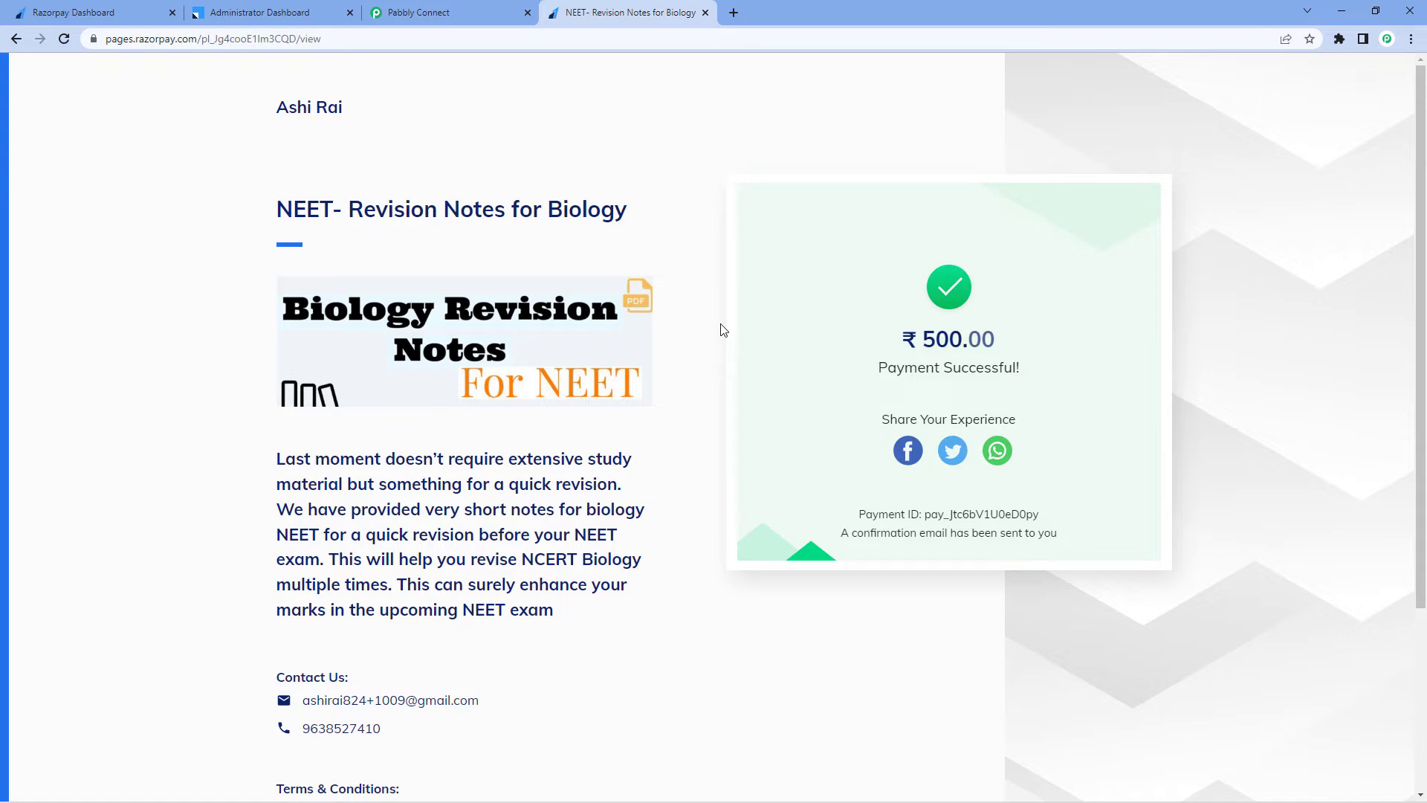
Switch to Pabbly Connect and scroll through the captured webhook response fields
{"action": "left_click", "coordinate": [457, 10]}
{"action": "left_click", "coordinate": [301, 362]}
{"action": "scroll", "coordinate": [302, 362], "scroll_direction": "down", "scroll_amount": 6}
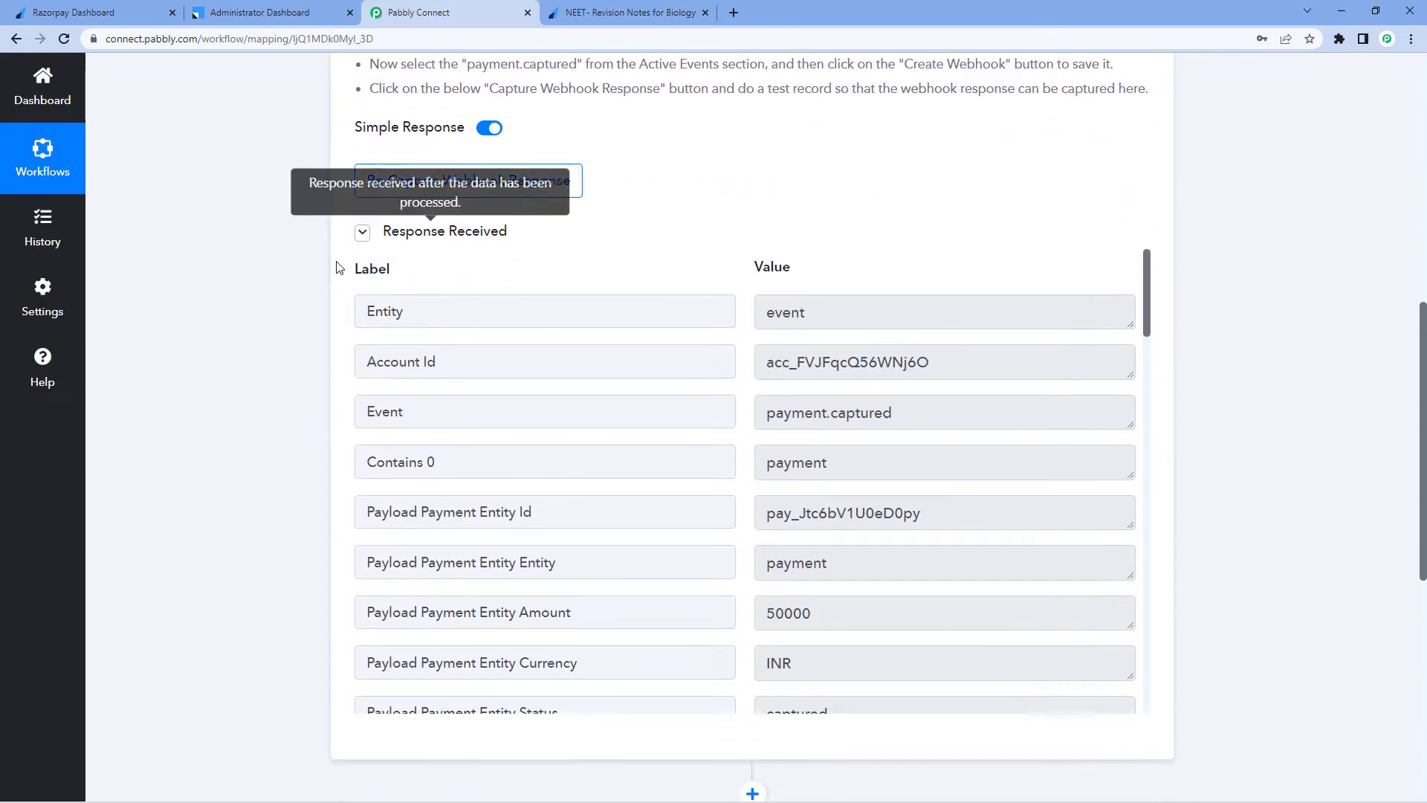
{"action": "scroll", "coordinate": [740, 297], "scroll_direction": "down", "scroll_amount": 3}
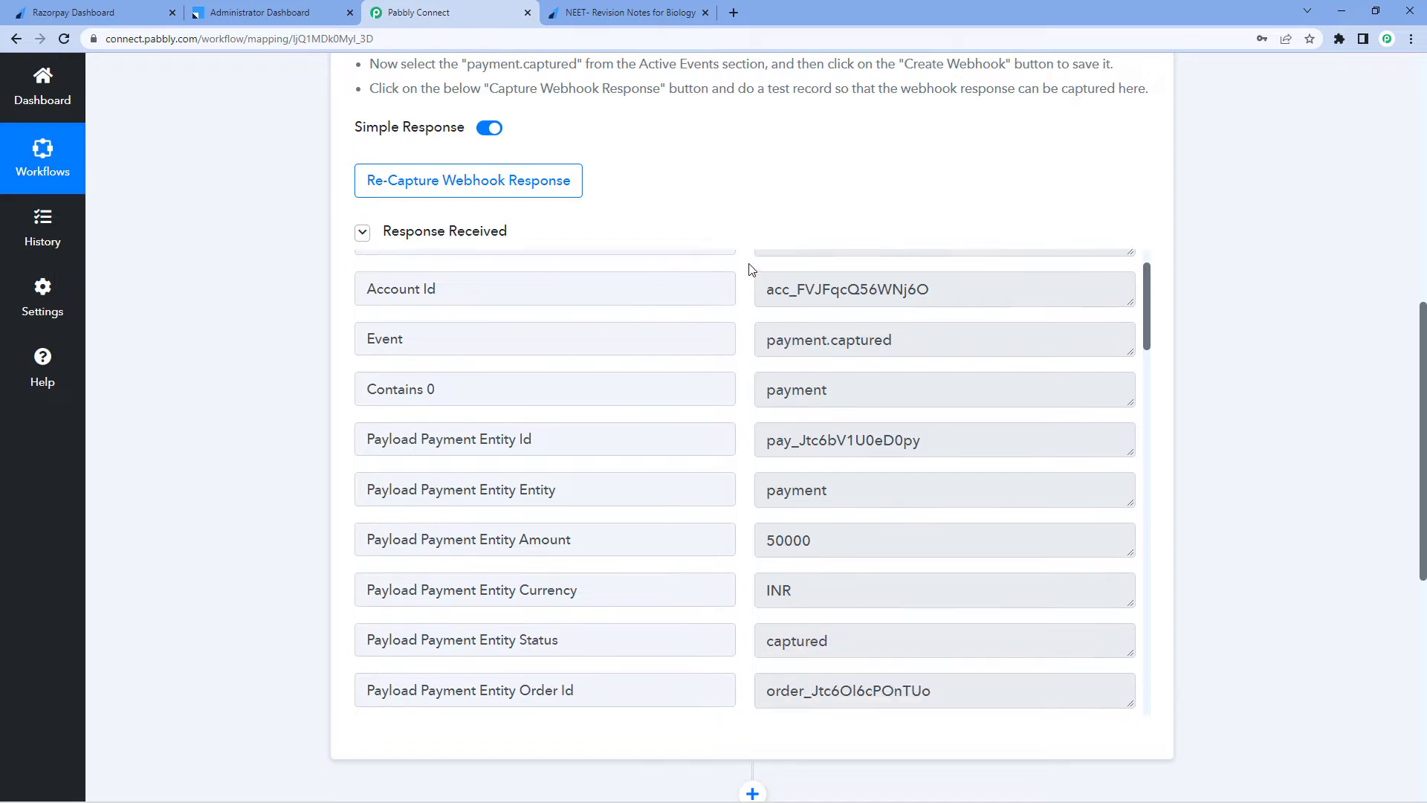
{"action": "scroll", "coordinate": [743, 298], "scroll_direction": "down", "scroll_amount": 4}
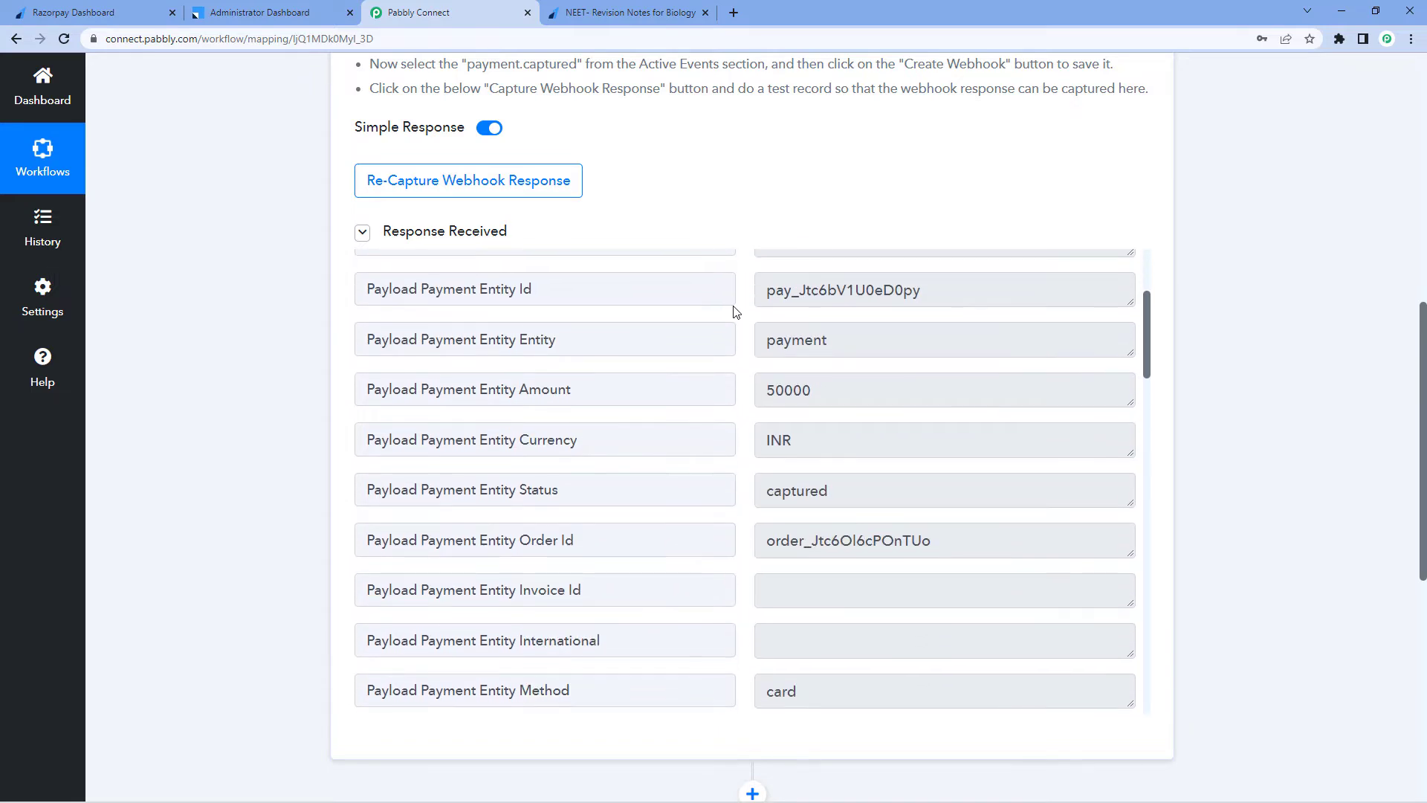
{"action": "left_click", "coordinate": [624, 9]}
{"action": "left_click", "coordinate": [471, 13]}
{"action": "scroll", "coordinate": [744, 308], "scroll_direction": "down", "scroll_amount": 8}
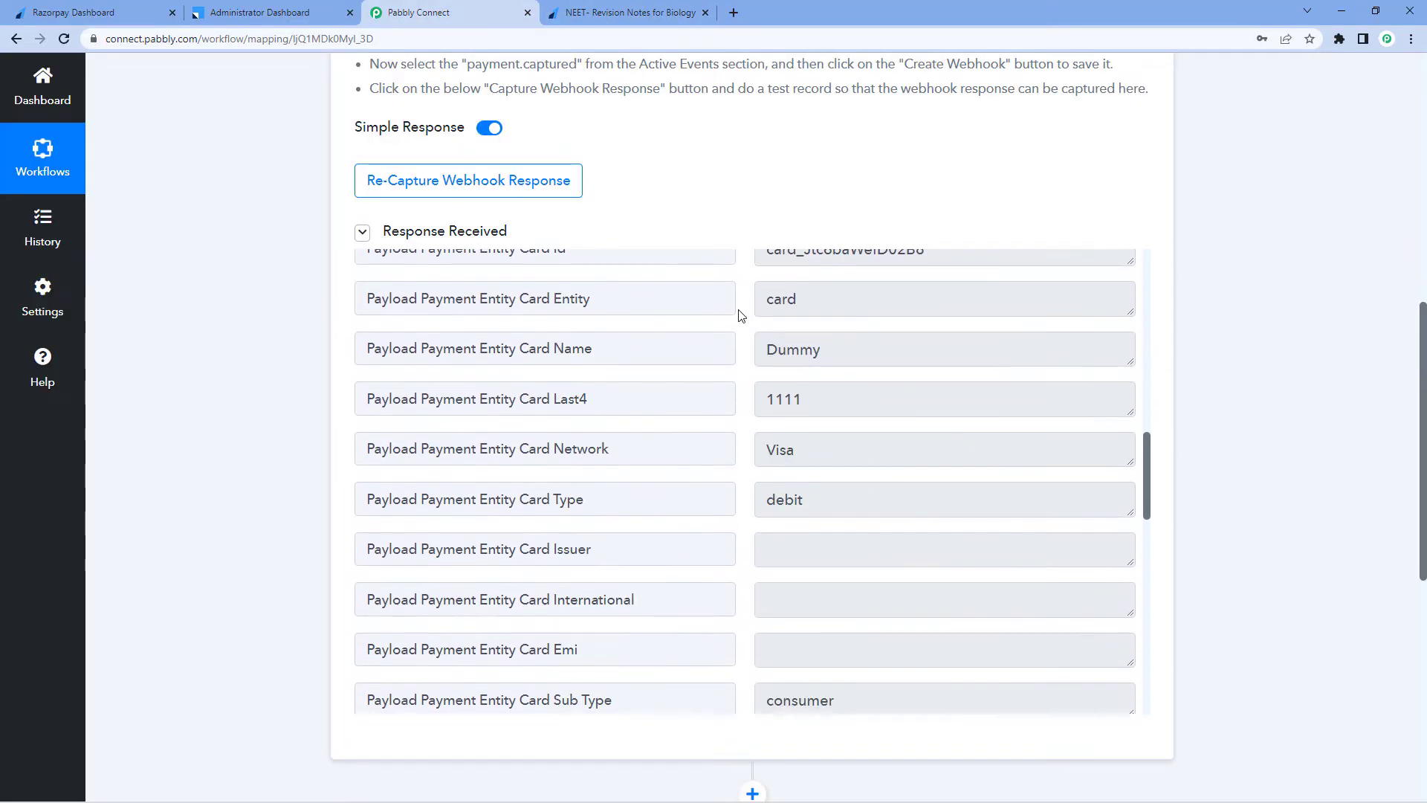
{"action": "double_click", "coordinate": [758, 310]}
{"action": "scroll", "coordinate": [745, 320], "scroll_direction": "down", "scroll_amount": 4}
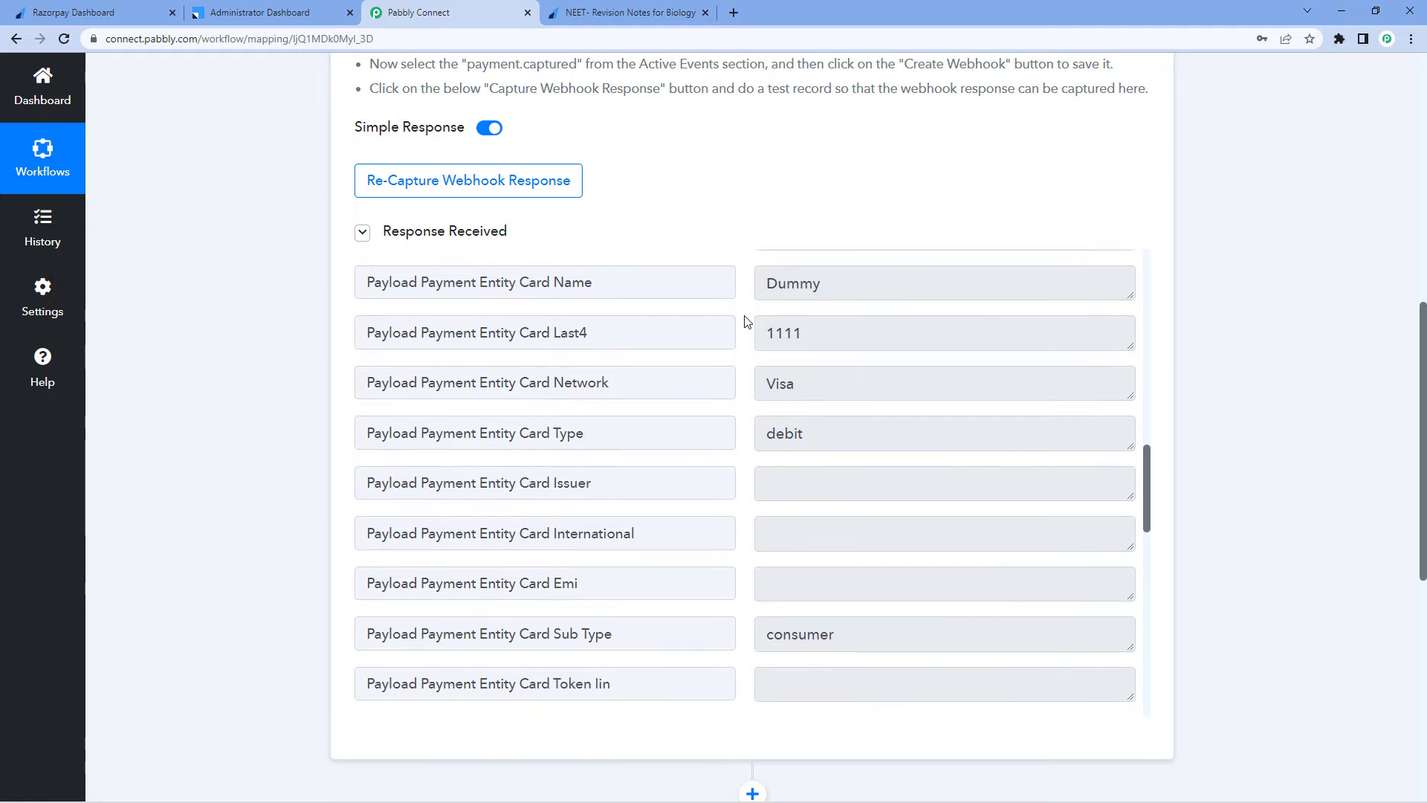
{"action": "scroll", "coordinate": [747, 321], "scroll_direction": "down", "scroll_amount": 7}
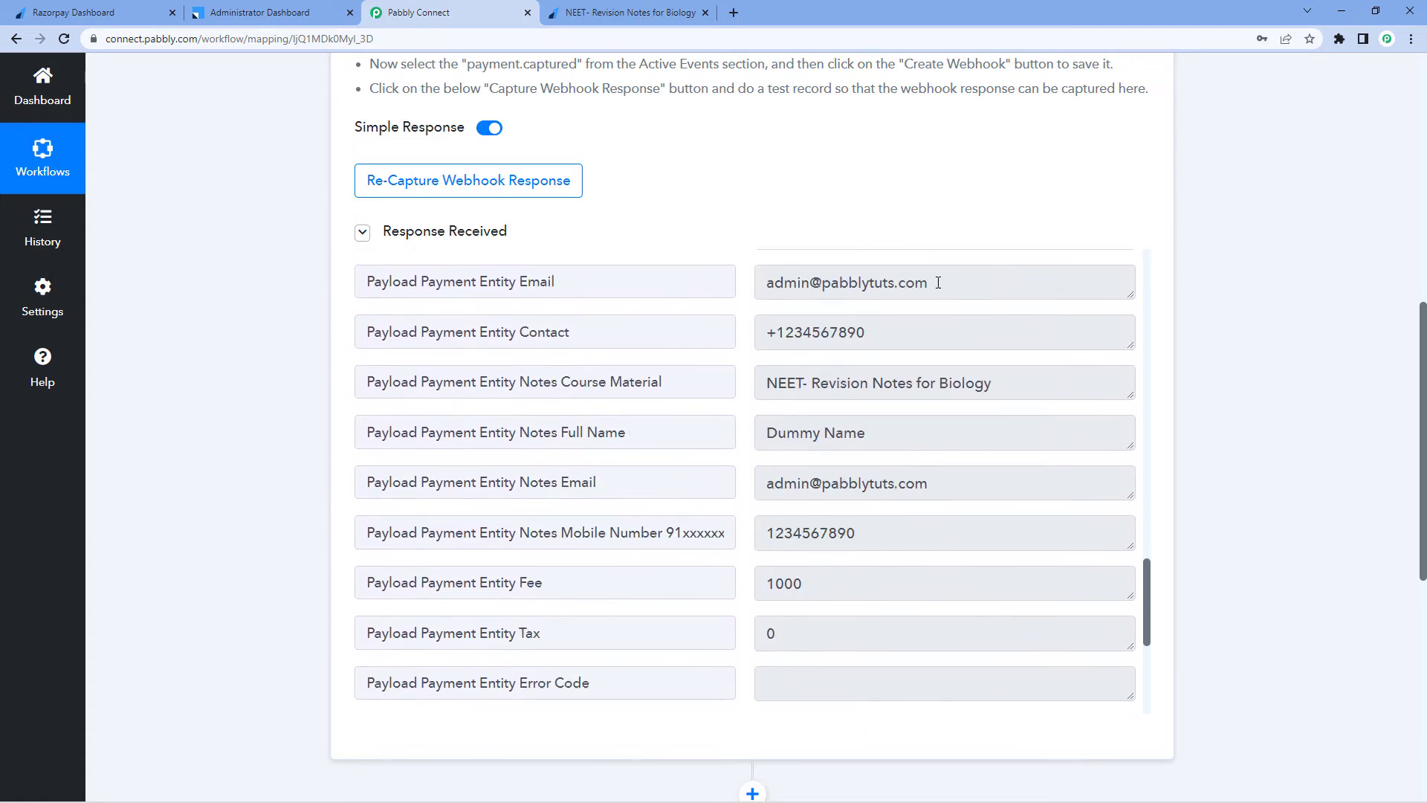
Examine the contact, course material, full name, email and mobile number values in the captured response
{"action": "left_click_drag", "start_coordinate": [930, 282], "coordinate": [741, 290]}
{"action": "left_click", "coordinate": [741, 298]}
{"action": "left_click_drag", "start_coordinate": [886, 330], "coordinate": [707, 328]}
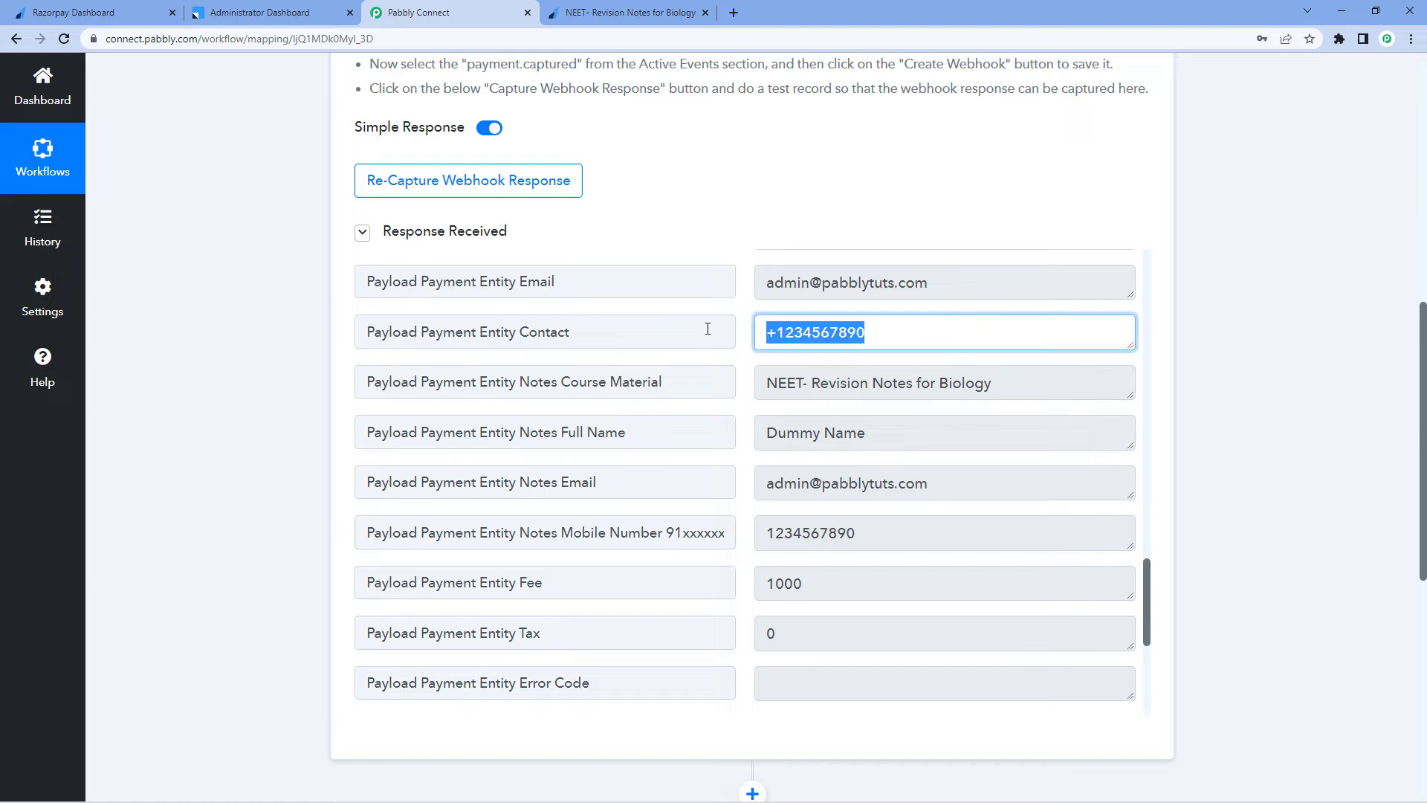
{"action": "left_click_drag", "start_coordinate": [1030, 387], "coordinate": [755, 383]}
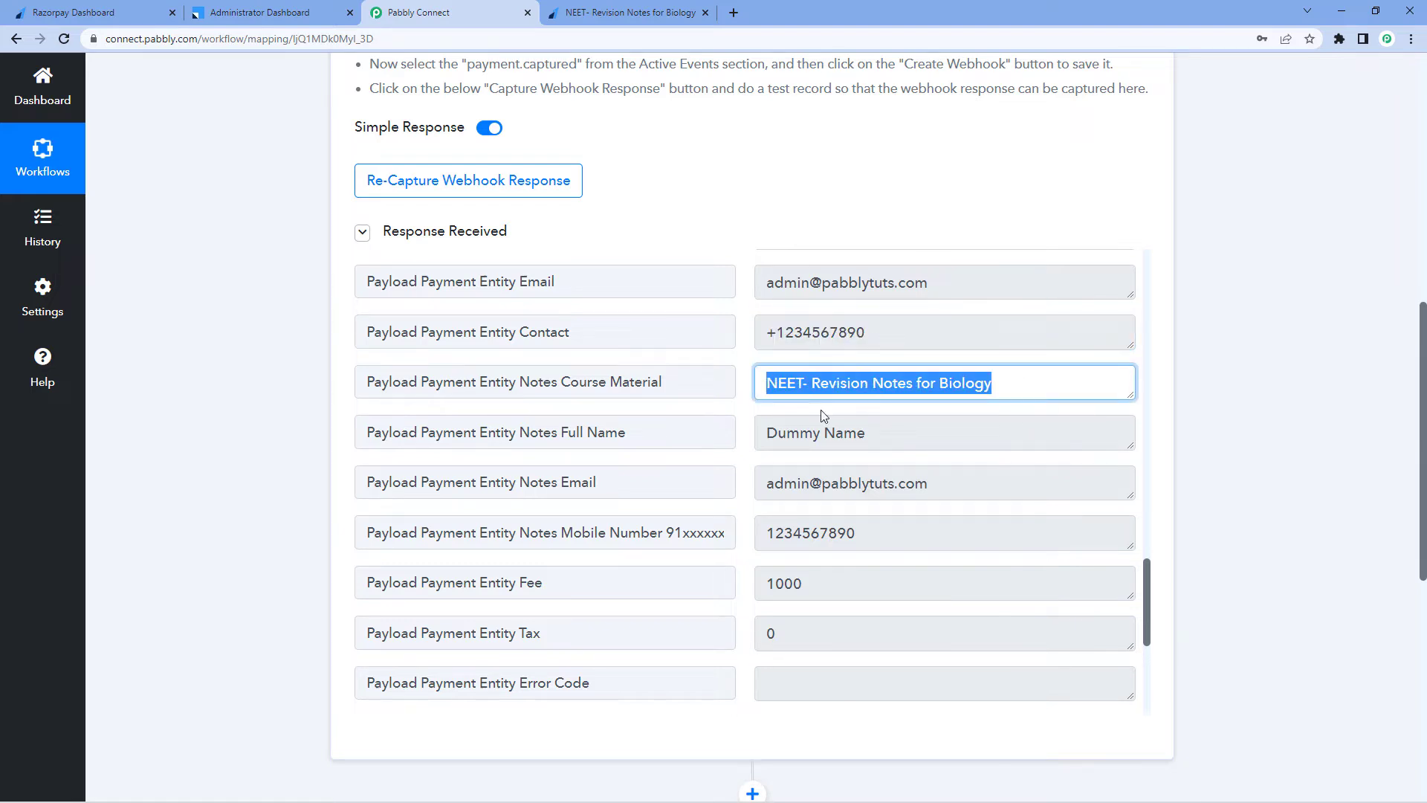
{"action": "left_click_drag", "start_coordinate": [870, 433], "coordinate": [754, 435]}
{"action": "left_click_drag", "start_coordinate": [981, 488], "coordinate": [755, 487]}
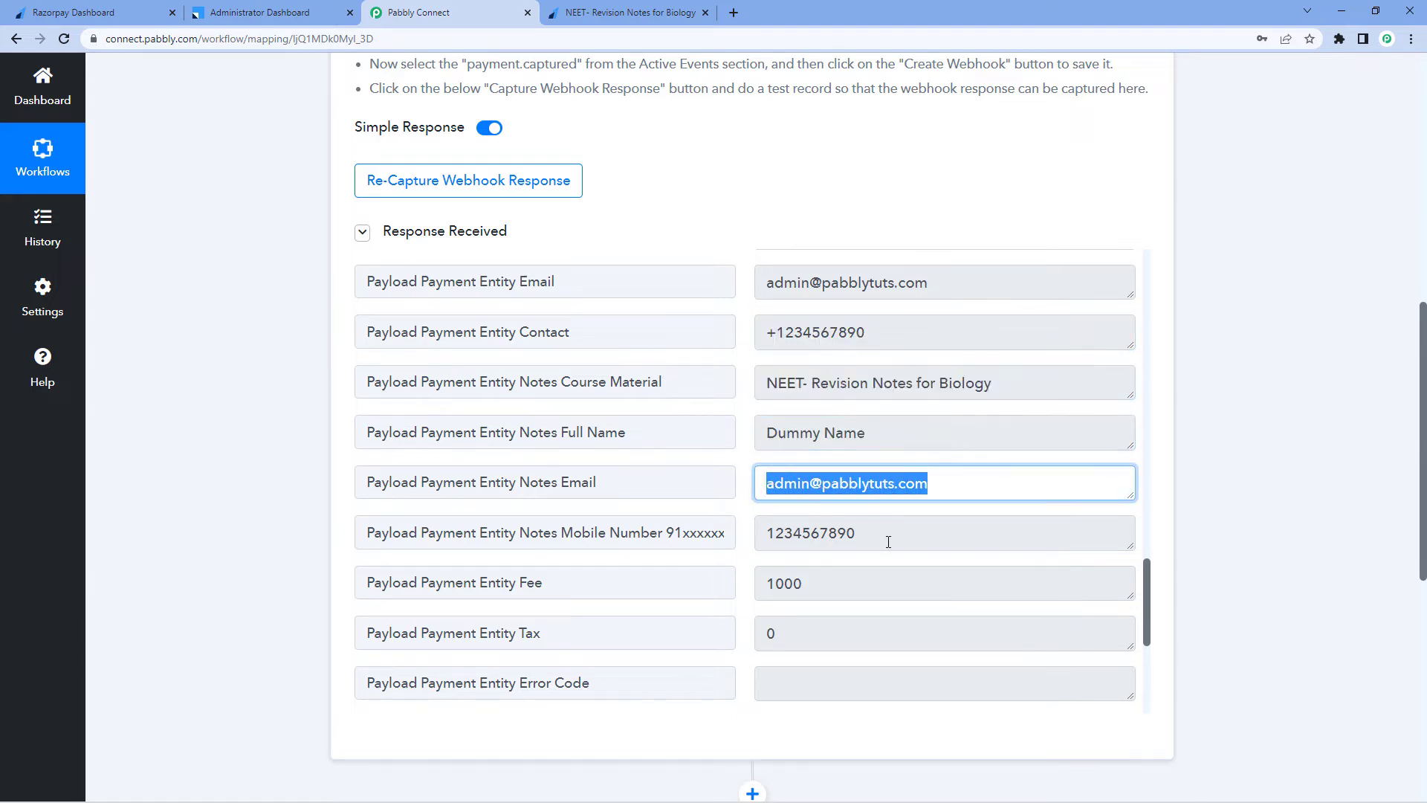
{"action": "left_click_drag", "start_coordinate": [885, 534], "coordinate": [748, 510]}
{"action": "left_click", "coordinate": [747, 510]}
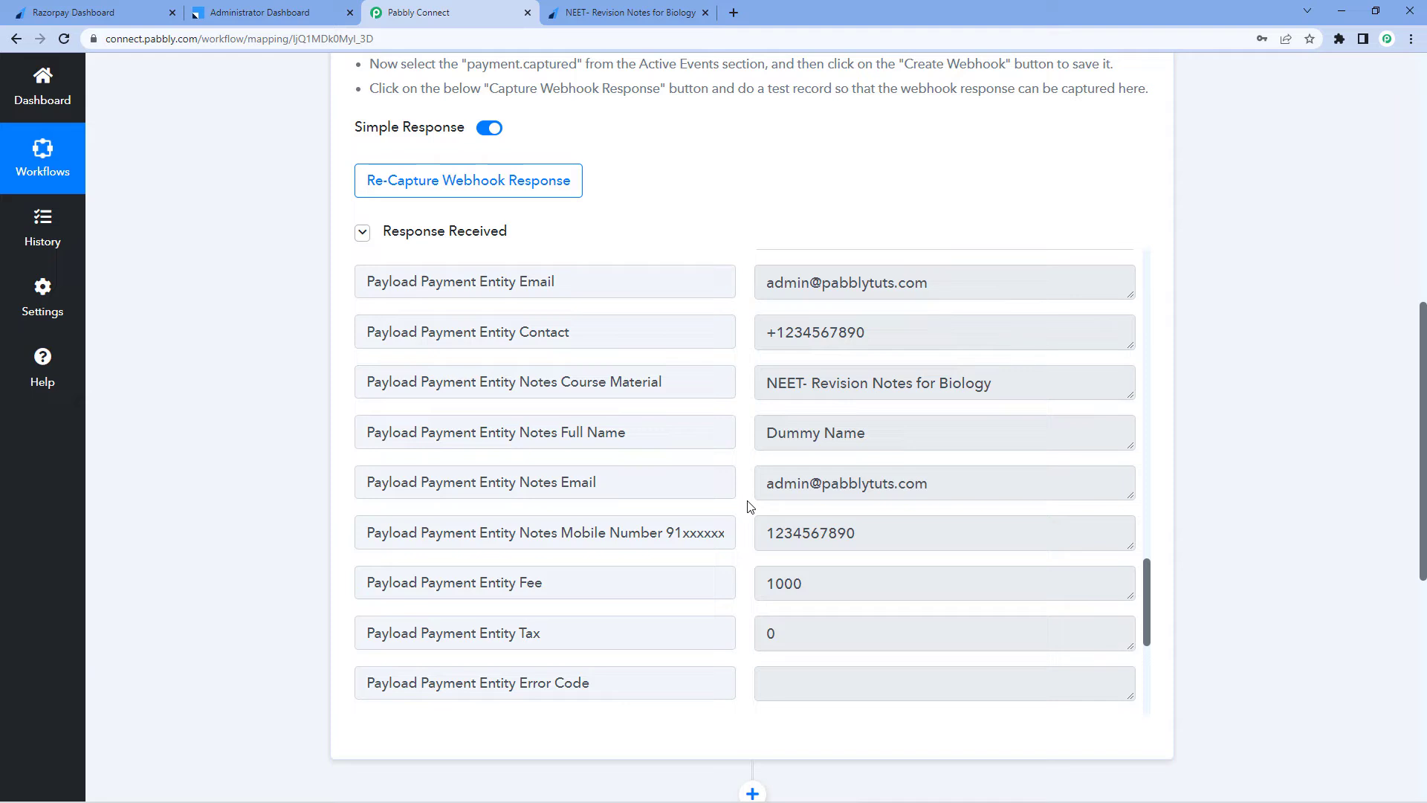
{"action": "scroll", "coordinate": [742, 503], "scroll_direction": "down", "scroll_amount": 1}
{"action": "left_click", "coordinate": [634, 364]}
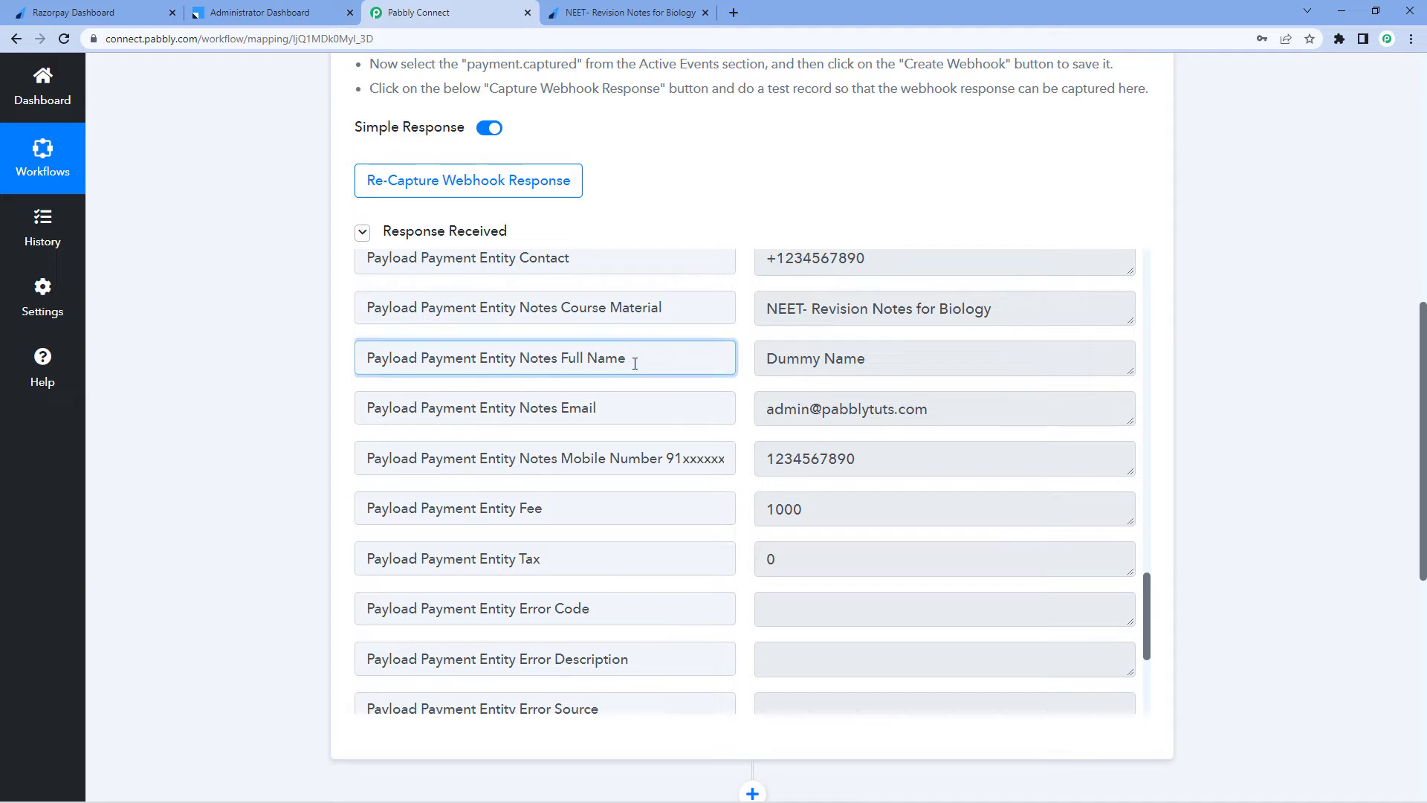
{"action": "left_click_drag", "start_coordinate": [769, 359], "coordinate": [887, 363]}
{"action": "left_click", "coordinate": [886, 363]}
{"action": "left_click_drag", "start_coordinate": [766, 360], "coordinate": [869, 360]}
{"action": "left_click", "coordinate": [872, 362]}
{"action": "left_click", "coordinate": [747, 362]}
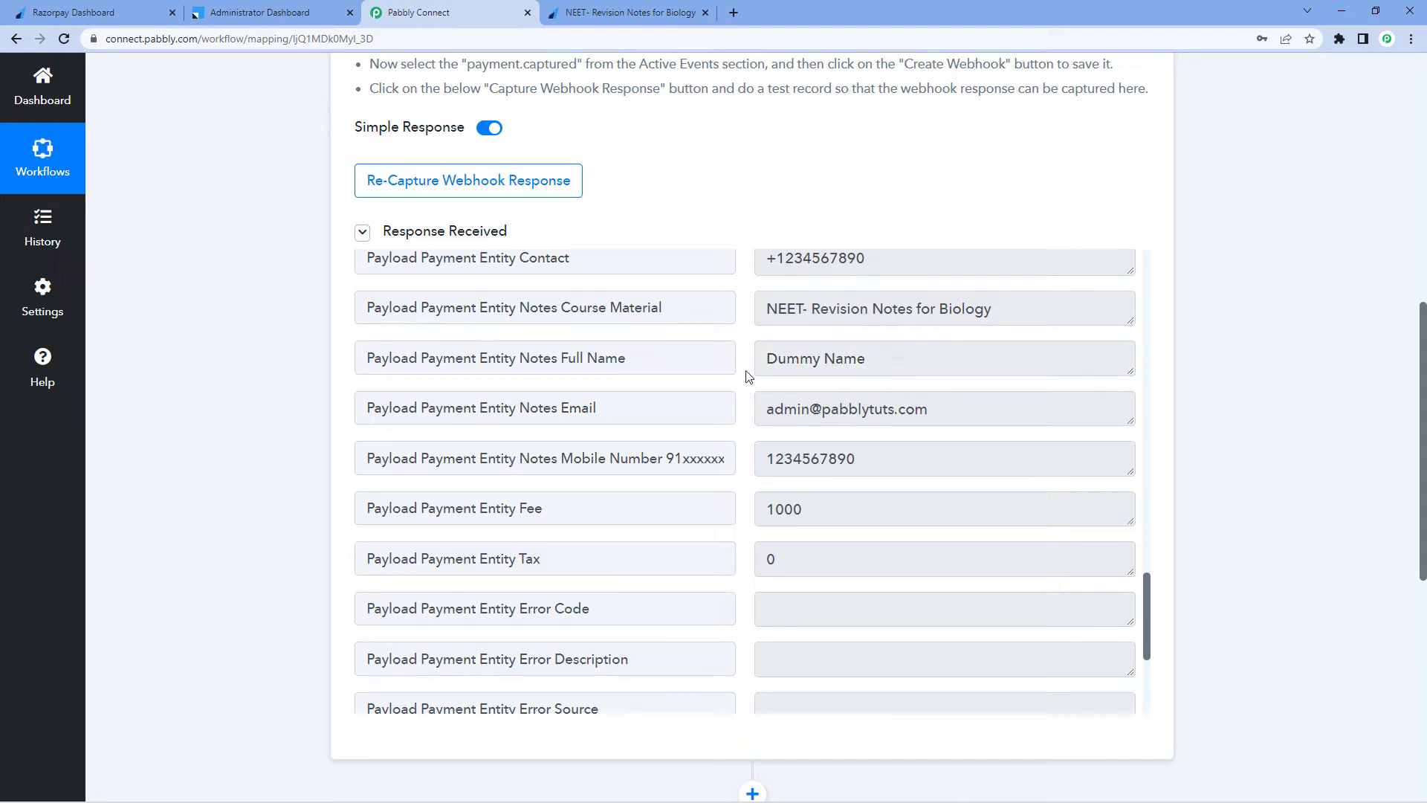
{"action": "left_click_drag", "start_coordinate": [767, 360], "coordinate": [872, 358]}
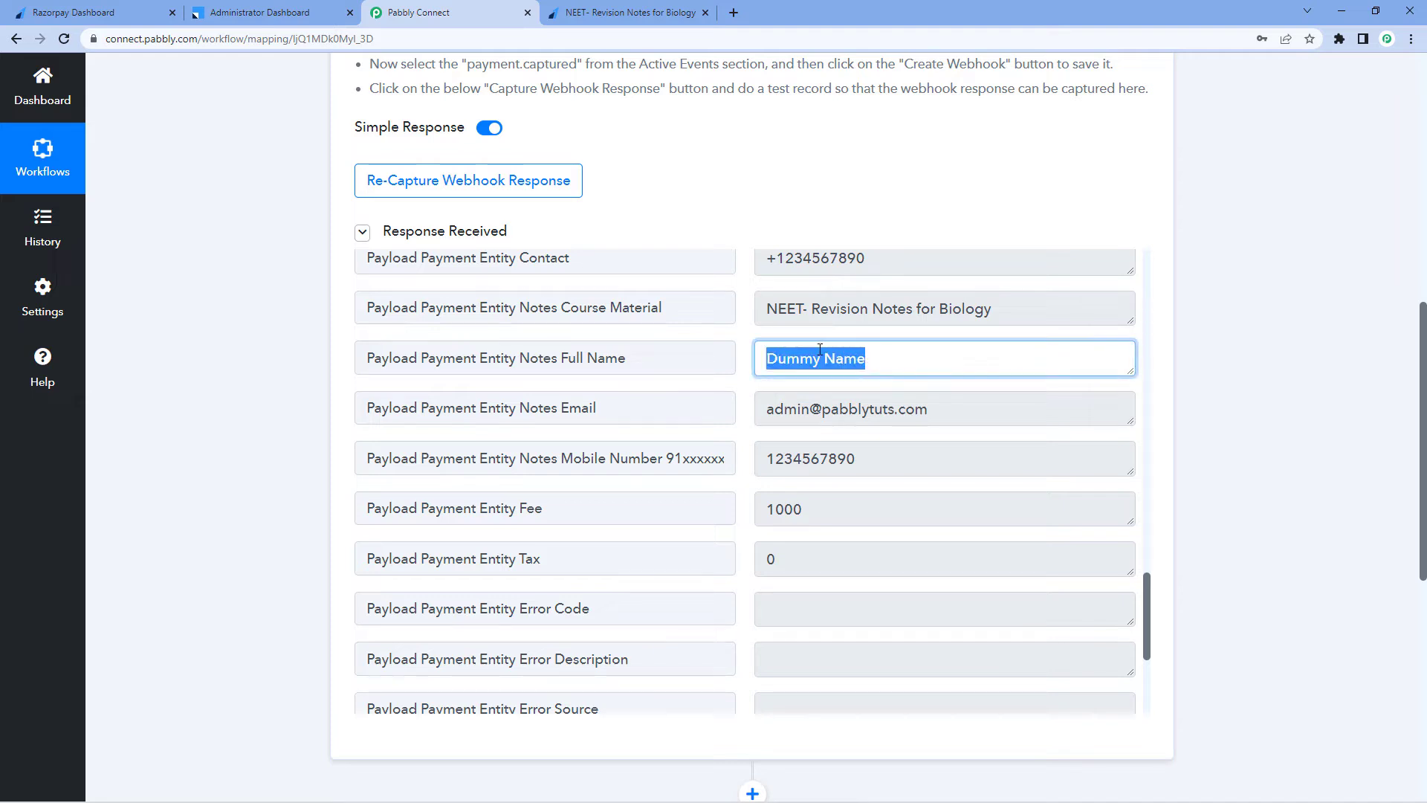
{"action": "left_click", "coordinate": [746, 364]}
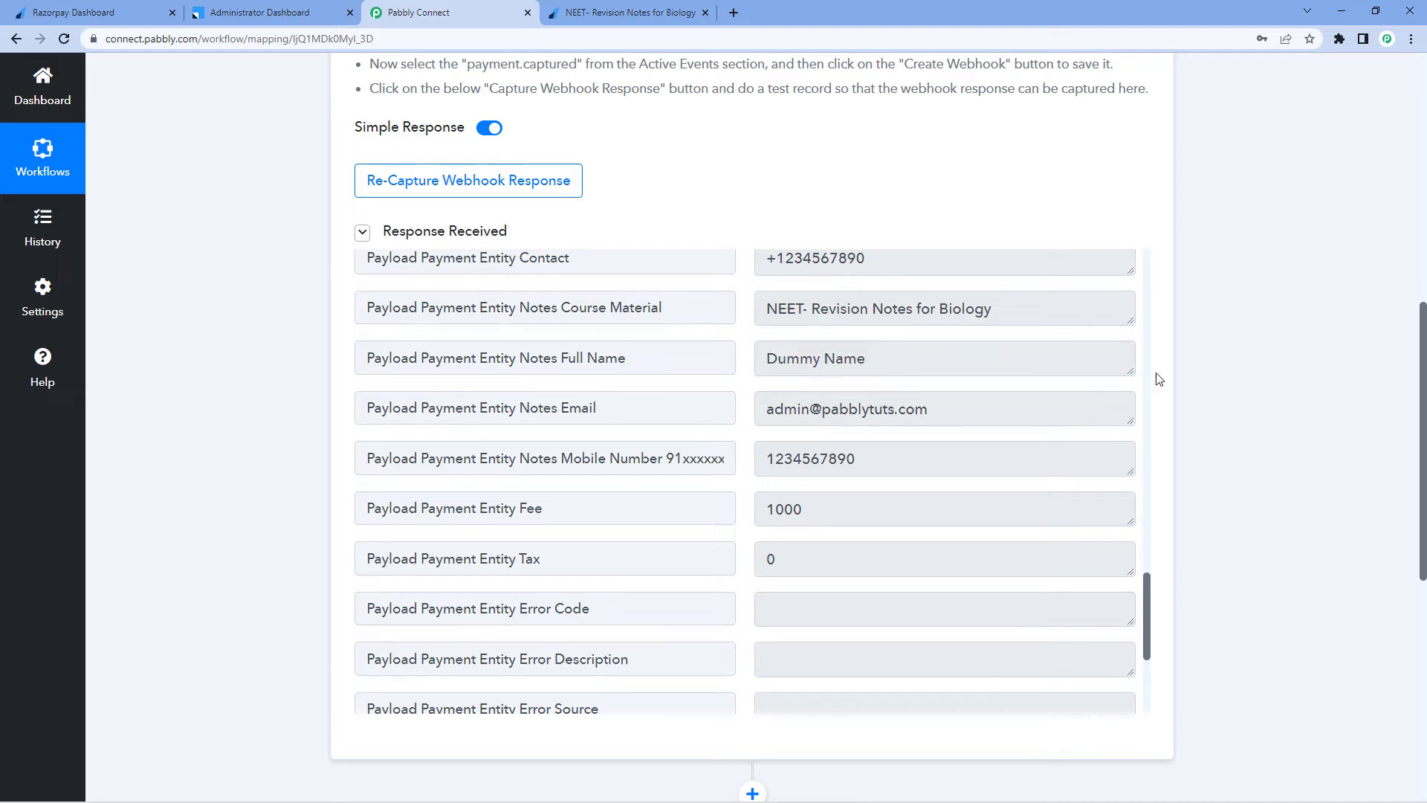
Add a Text Formatter by Pabbly action with the Split Text event and connect it
{"action": "scroll", "coordinate": [1207, 332], "scroll_direction": "down", "scroll_amount": 7}
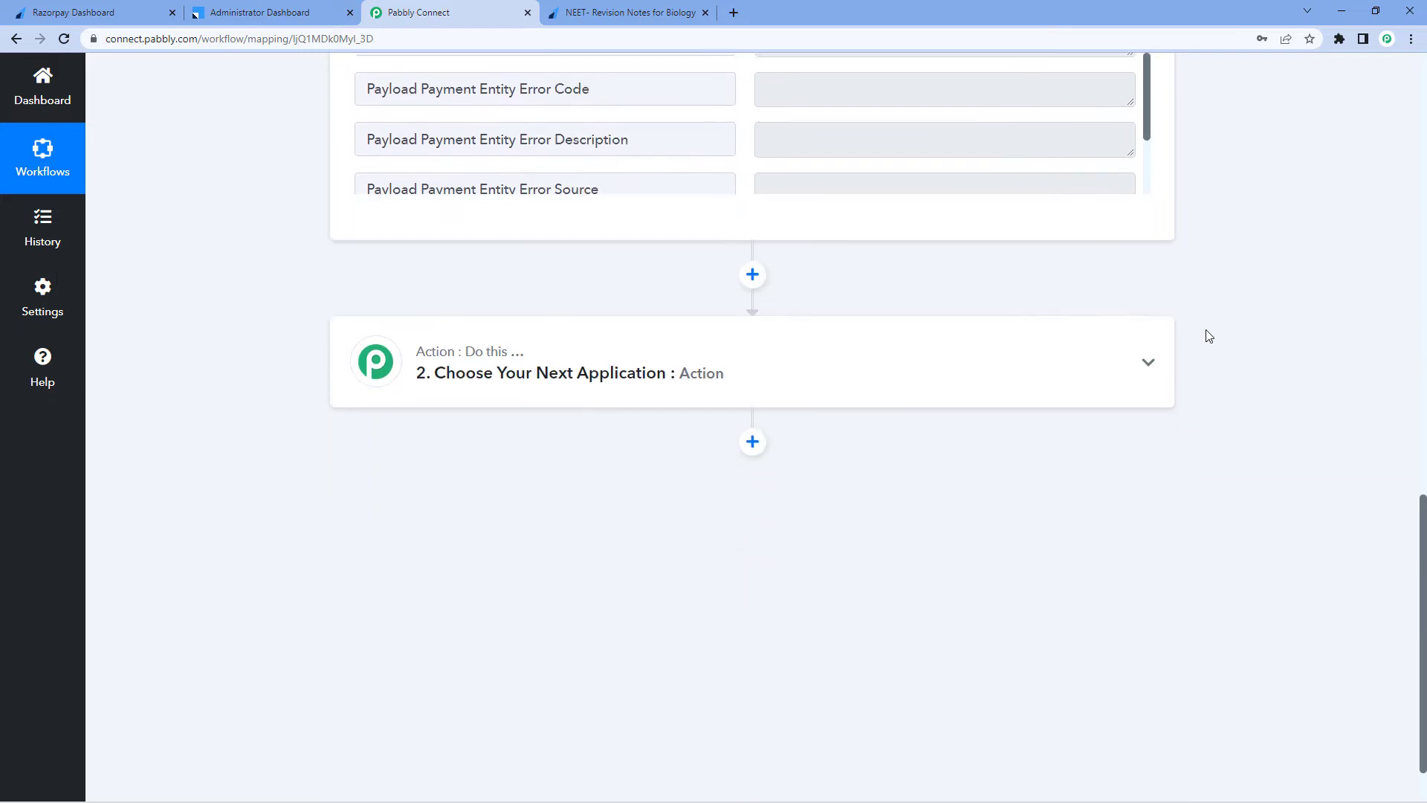
{"action": "left_click", "coordinate": [563, 383]}
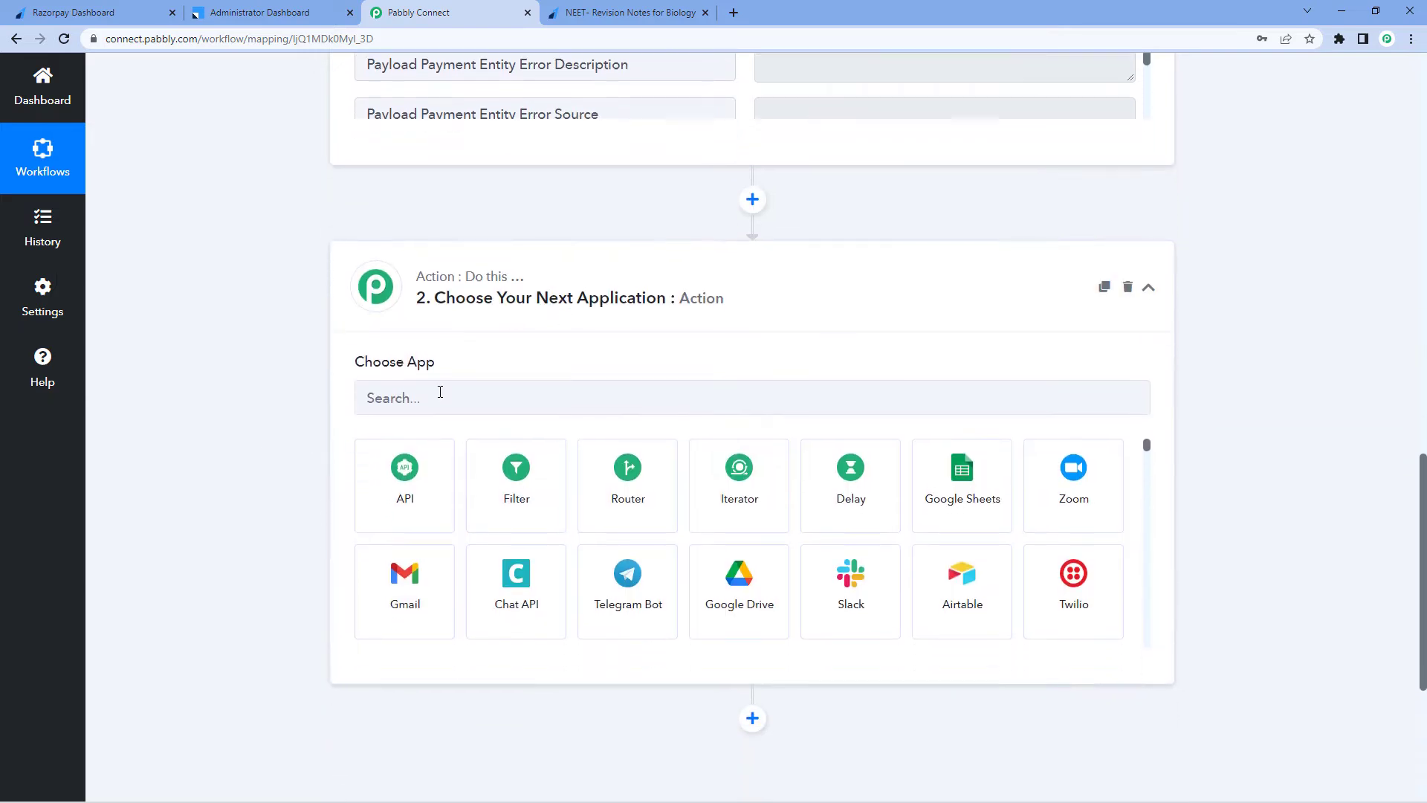
{"action": "left_click", "coordinate": [432, 392]}
{"action": "type", "text": "Text"}
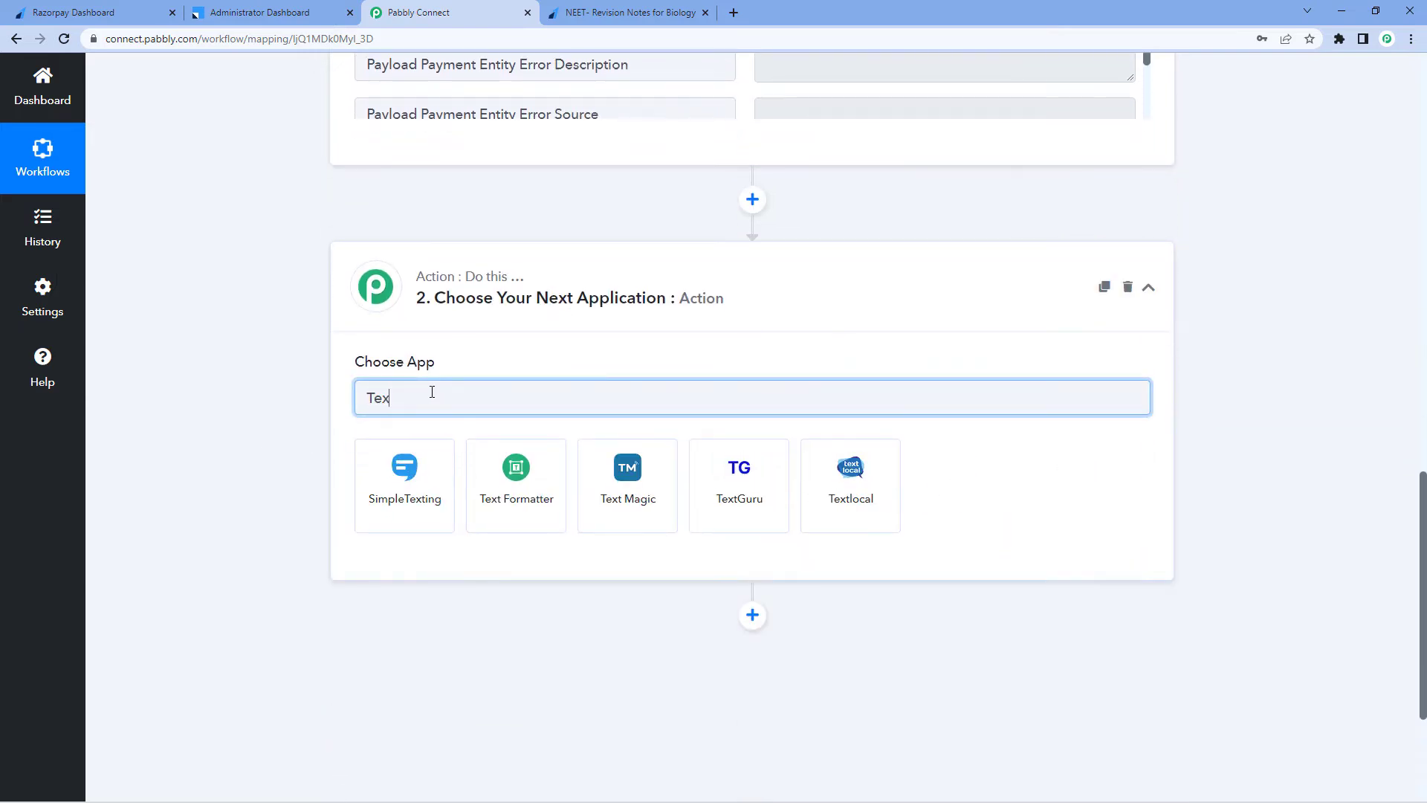
{"action": "left_click", "coordinate": [540, 477]}
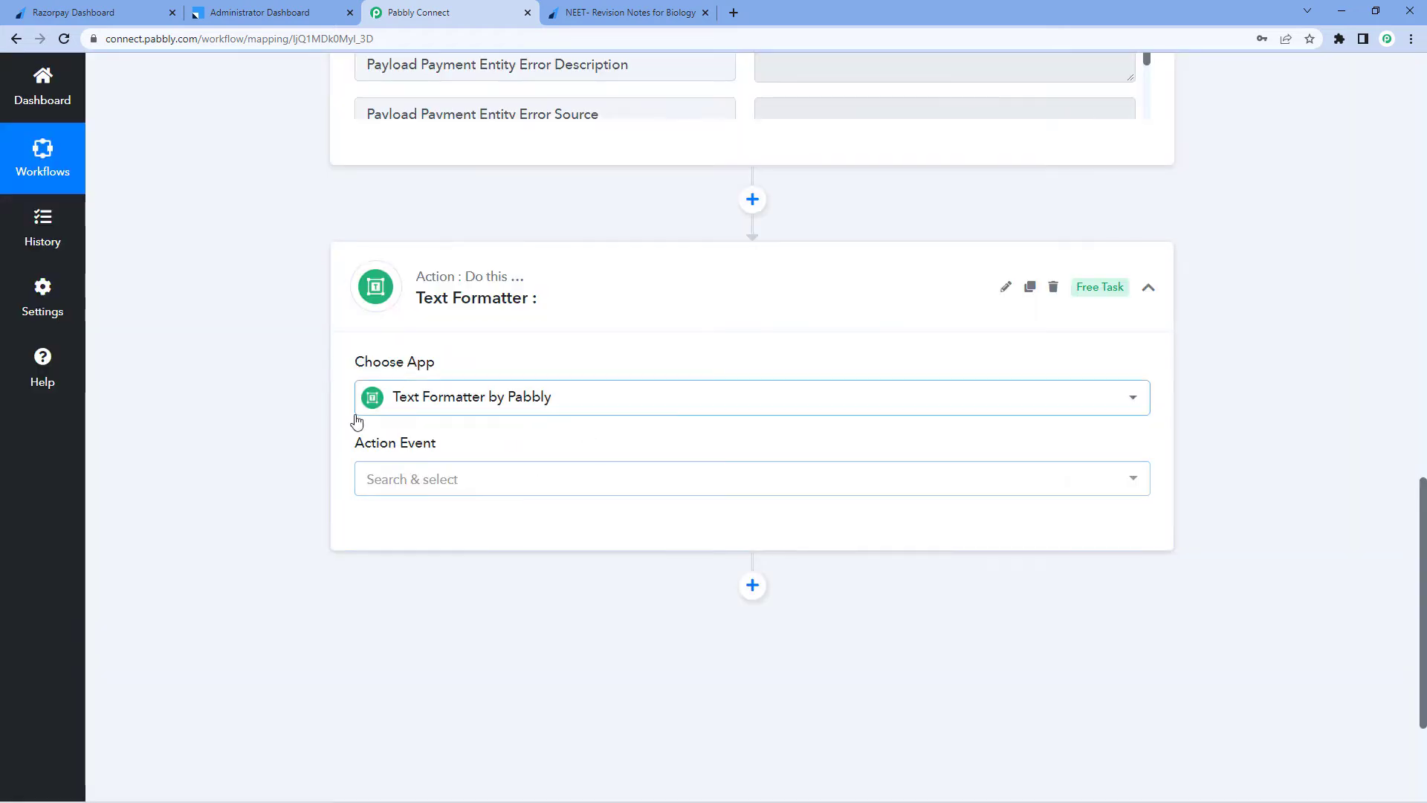
{"action": "left_click", "coordinate": [497, 480]}
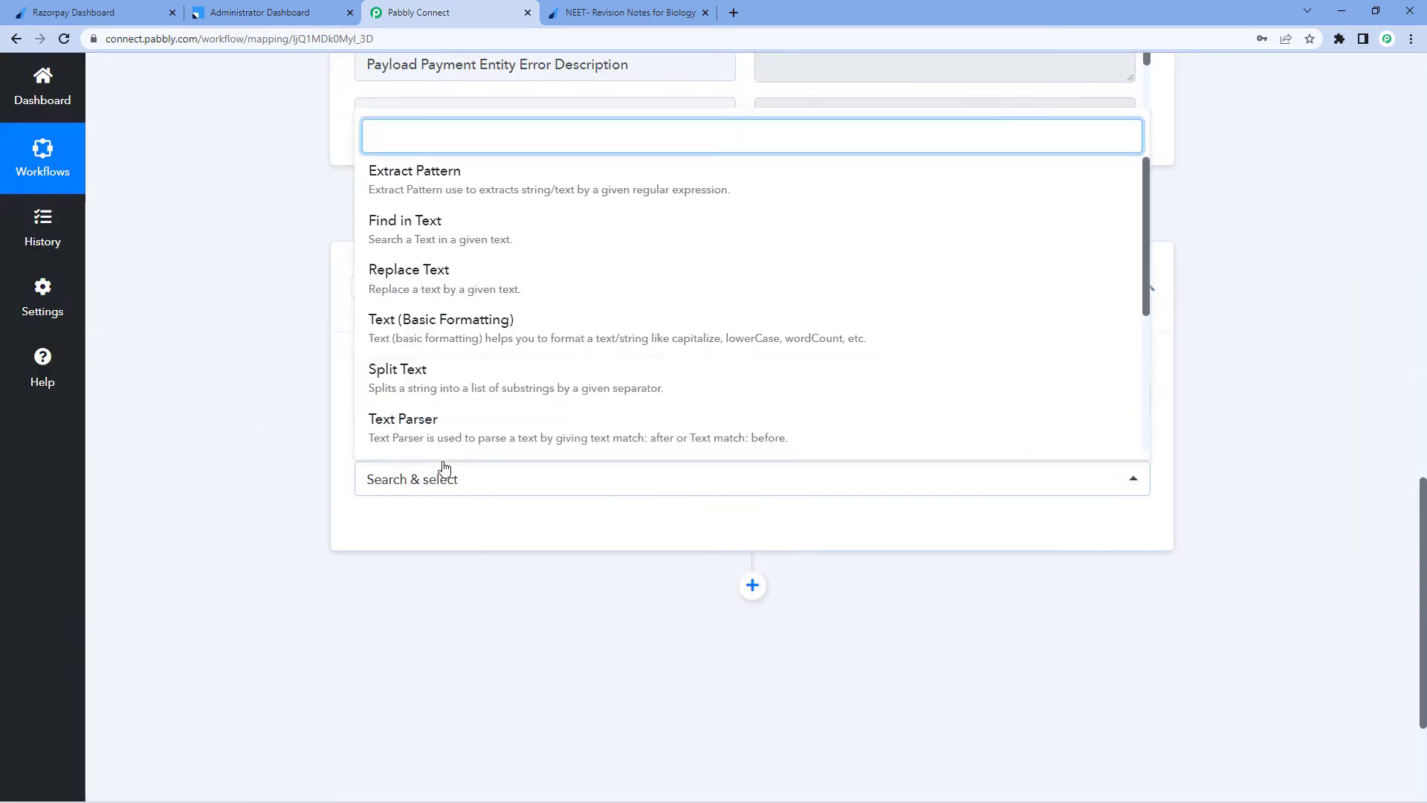
{"action": "left_click", "coordinate": [449, 383]}
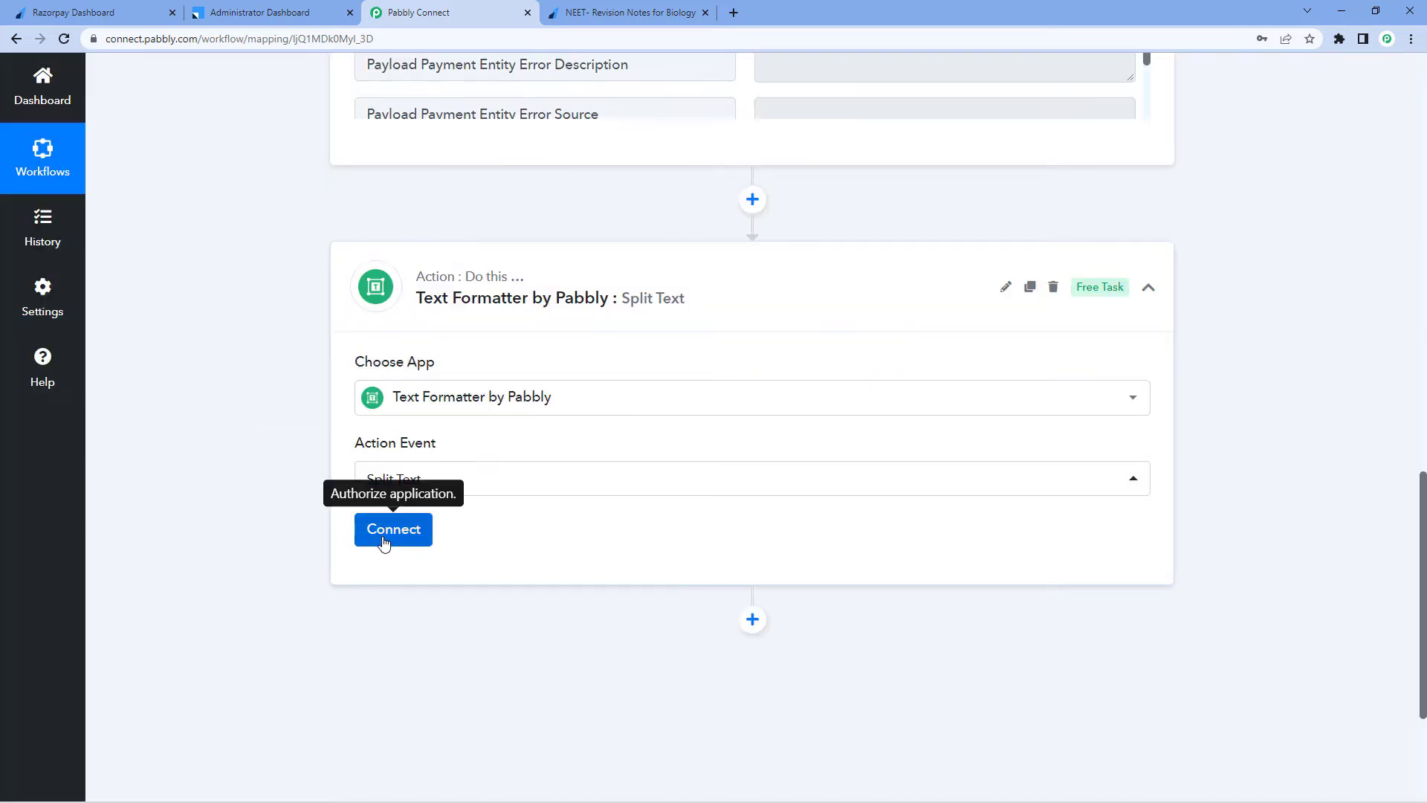
{"action": "left_click", "coordinate": [387, 535]}
{"action": "scroll", "coordinate": [297, 463], "scroll_direction": "down", "scroll_amount": 4}
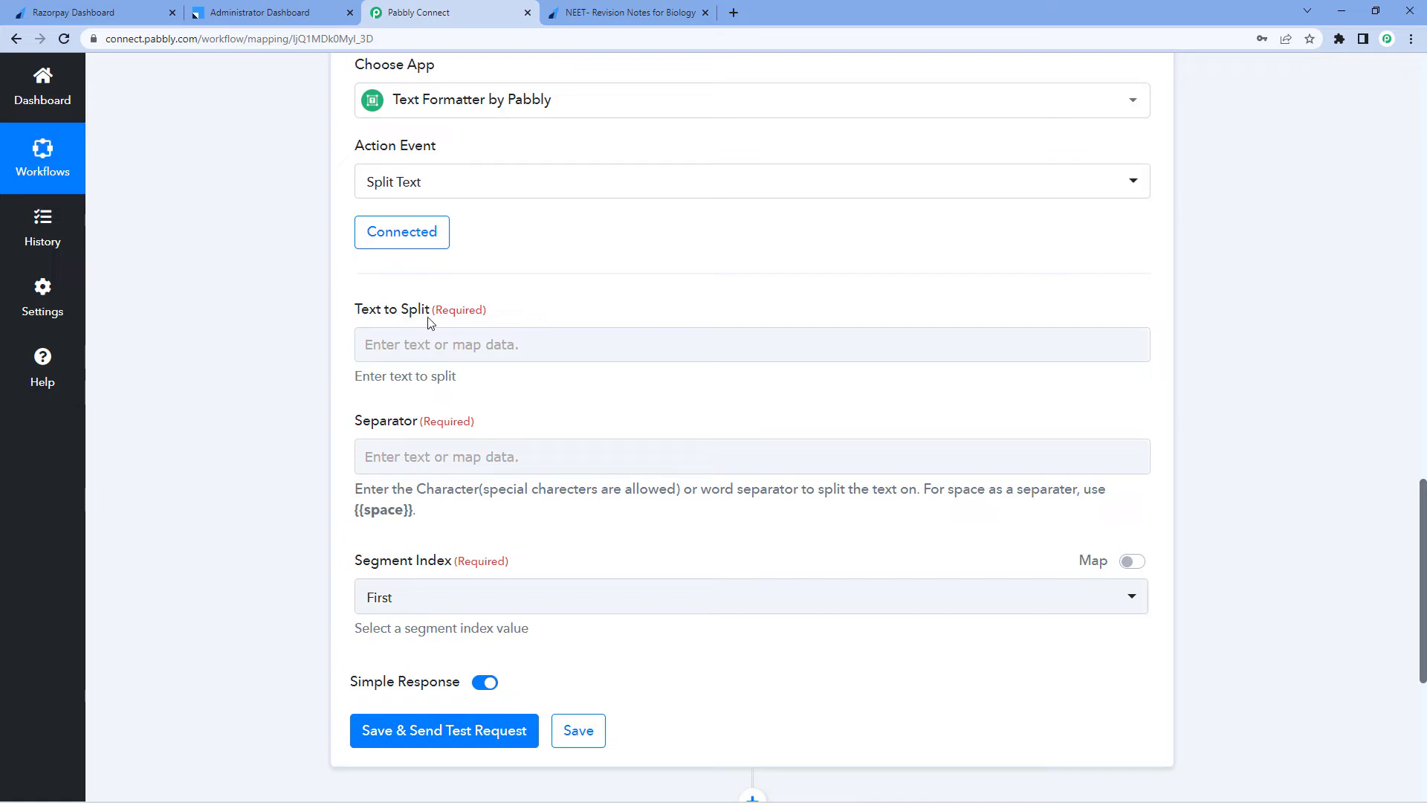
Examine the full name value in the captured webhook response
{"action": "scroll", "coordinate": [569, 320], "scroll_direction": "up", "scroll_amount": 10}
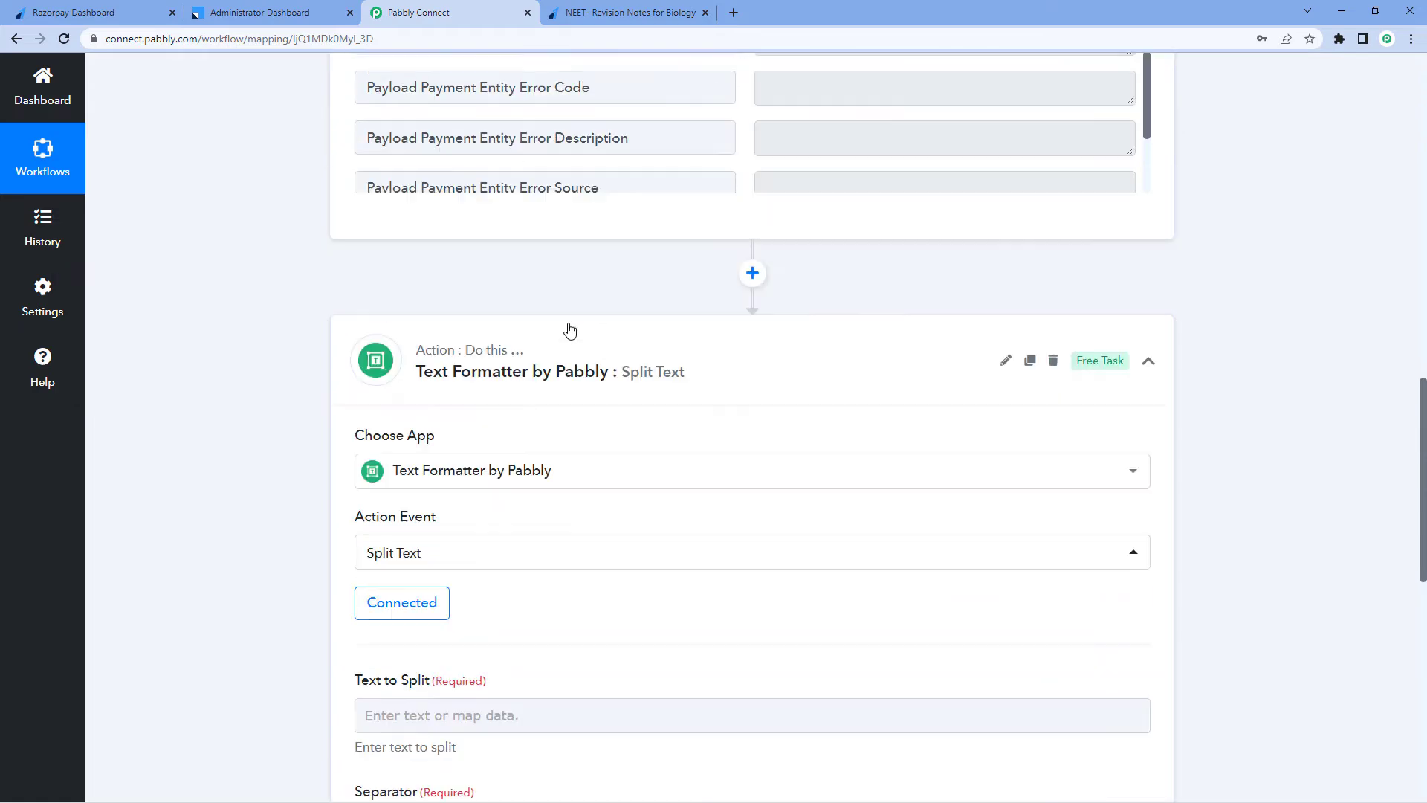
{"action": "left_click_drag", "start_coordinate": [886, 211], "coordinate": [751, 211]}
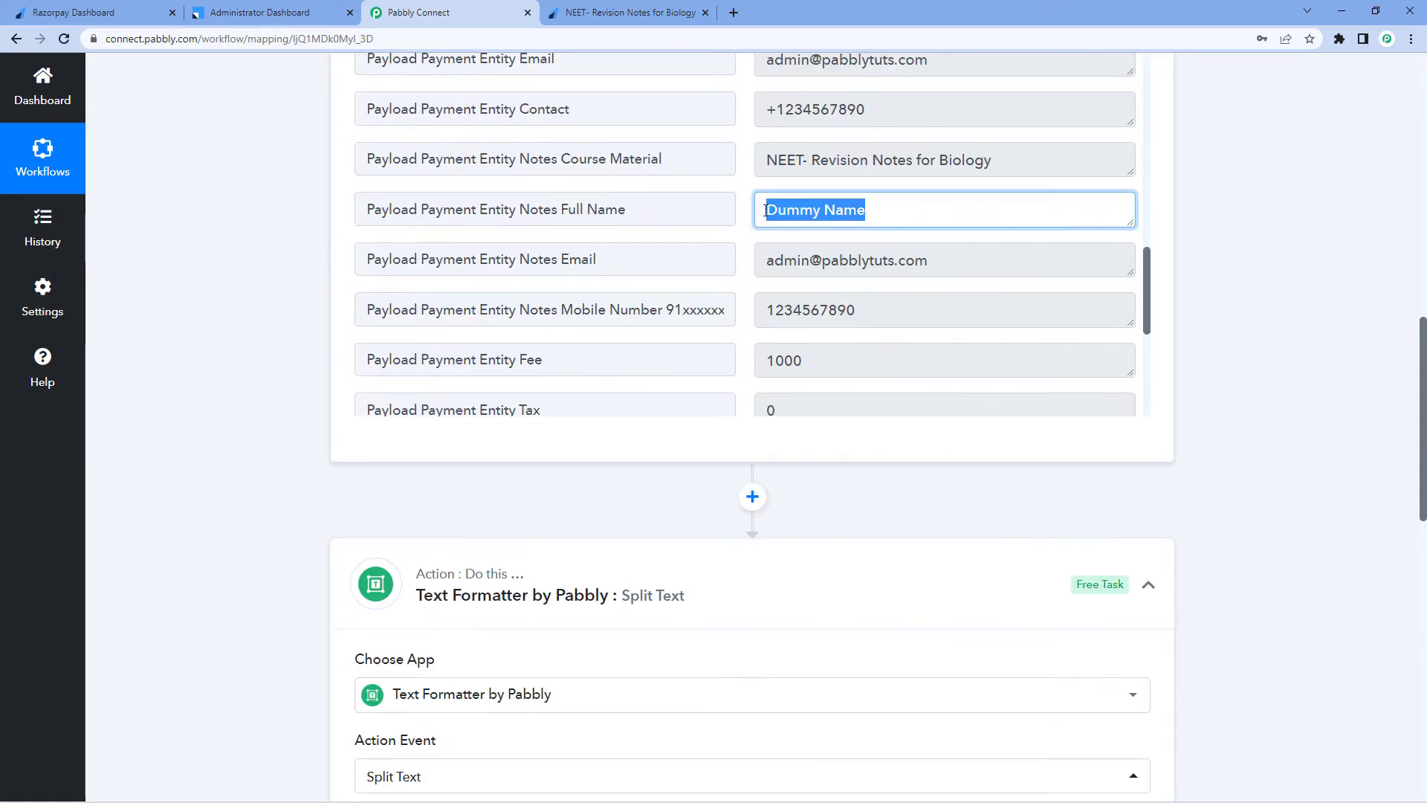
{"action": "left_click", "coordinate": [751, 212]}
{"action": "left_click", "coordinate": [860, 211]}
{"action": "left_click_drag", "start_coordinate": [860, 211], "coordinate": [766, 208]}
{"action": "left_click", "coordinate": [748, 212]}
Map the Razorpay Payload Payment Entity Notes Full Name field into Text to Split
{"action": "scroll", "coordinate": [287, 455], "scroll_direction": "down", "scroll_amount": 5}
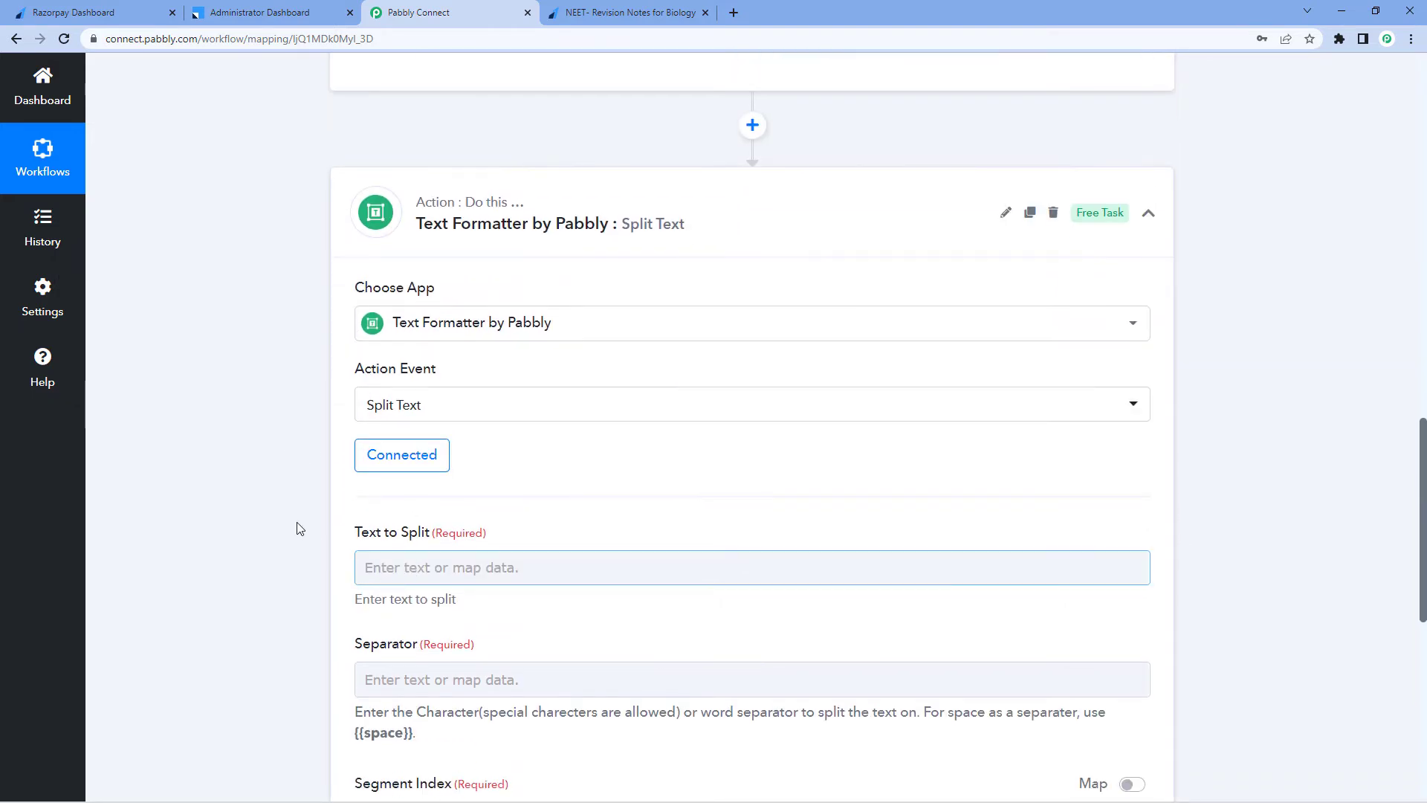
{"action": "scroll", "coordinate": [300, 529], "scroll_direction": "down", "scroll_amount": 2}
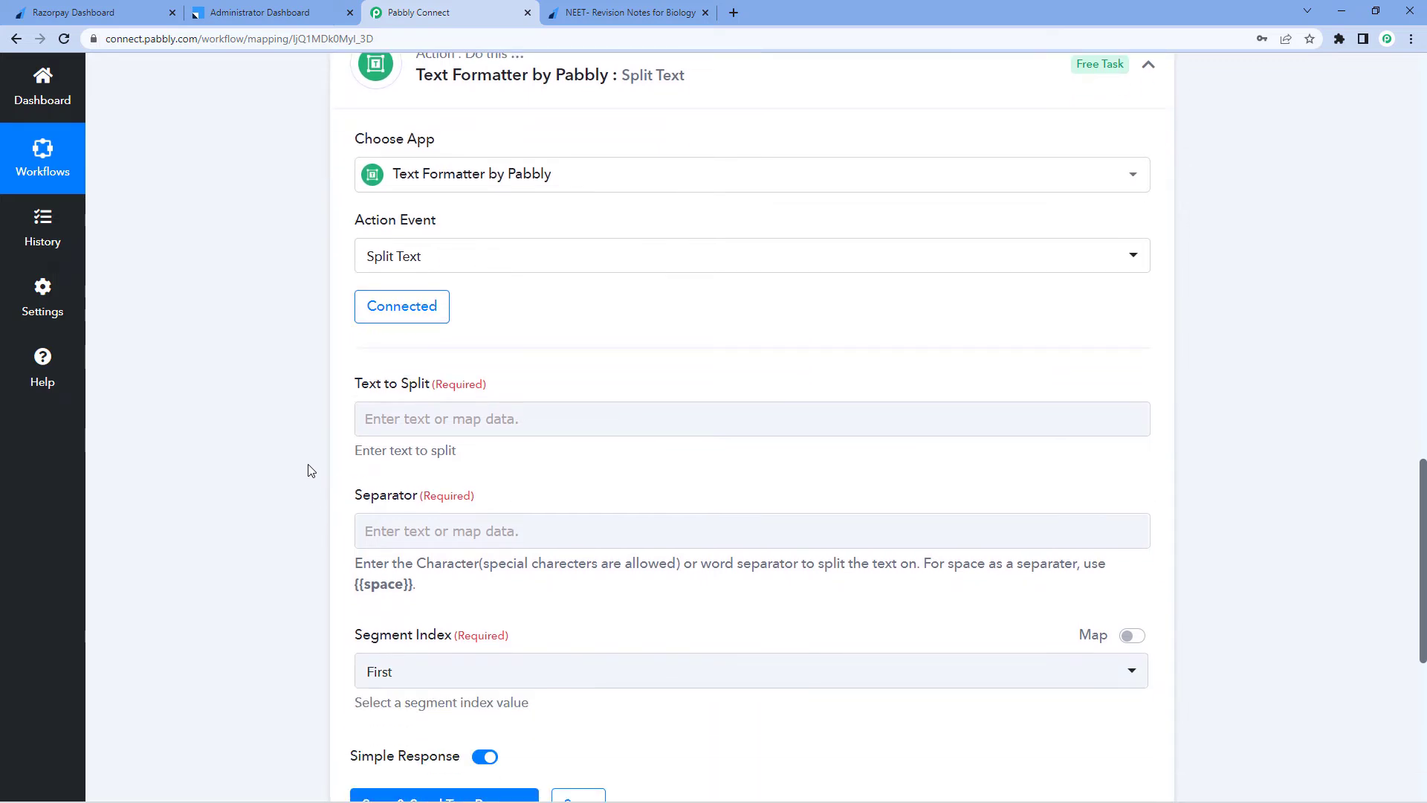
{"action": "left_click", "coordinate": [408, 418]}
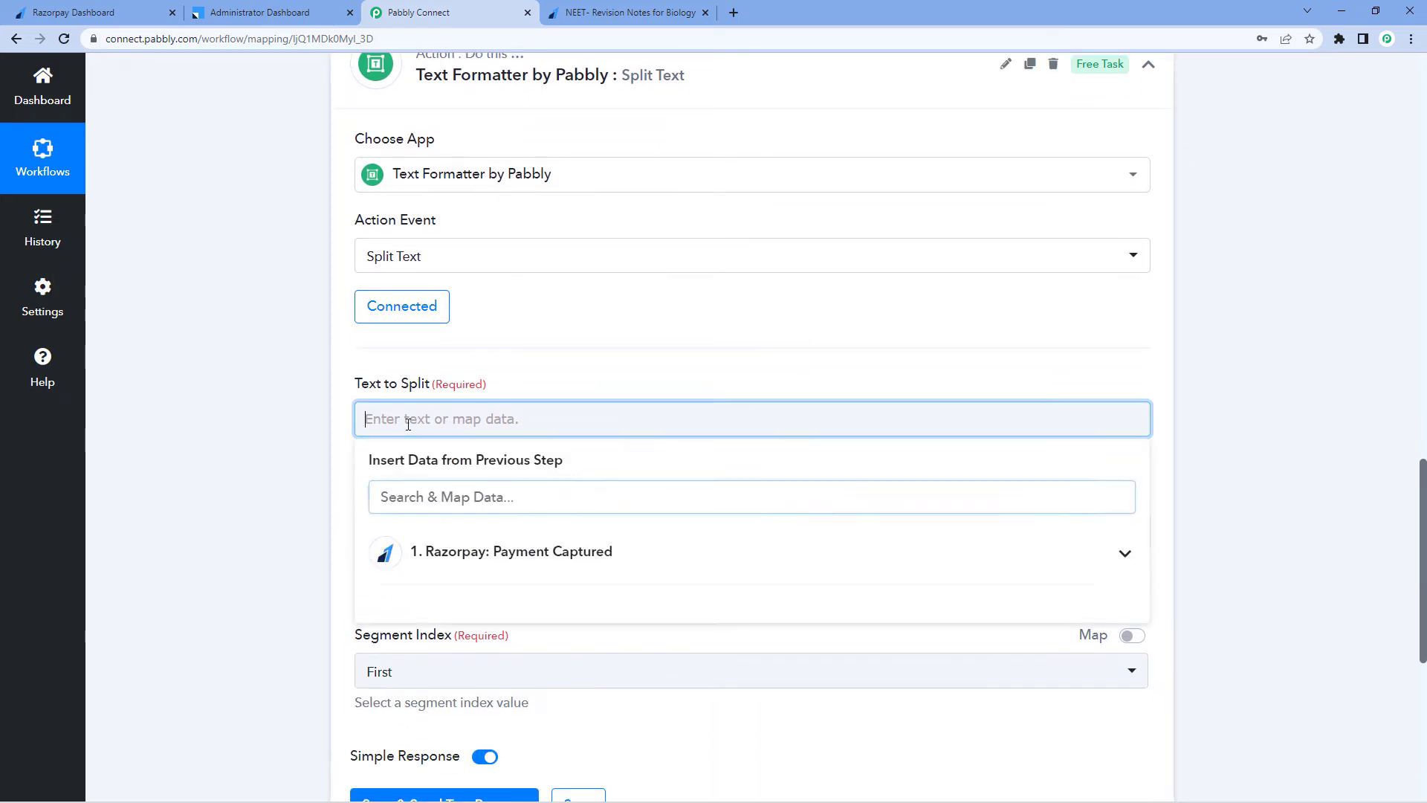
{"action": "left_click", "coordinate": [513, 574]}
{"action": "scroll", "coordinate": [287, 478], "scroll_direction": "down", "scroll_amount": 3}
{"action": "scroll", "coordinate": [487, 513], "scroll_direction": "down", "scroll_amount": 2}
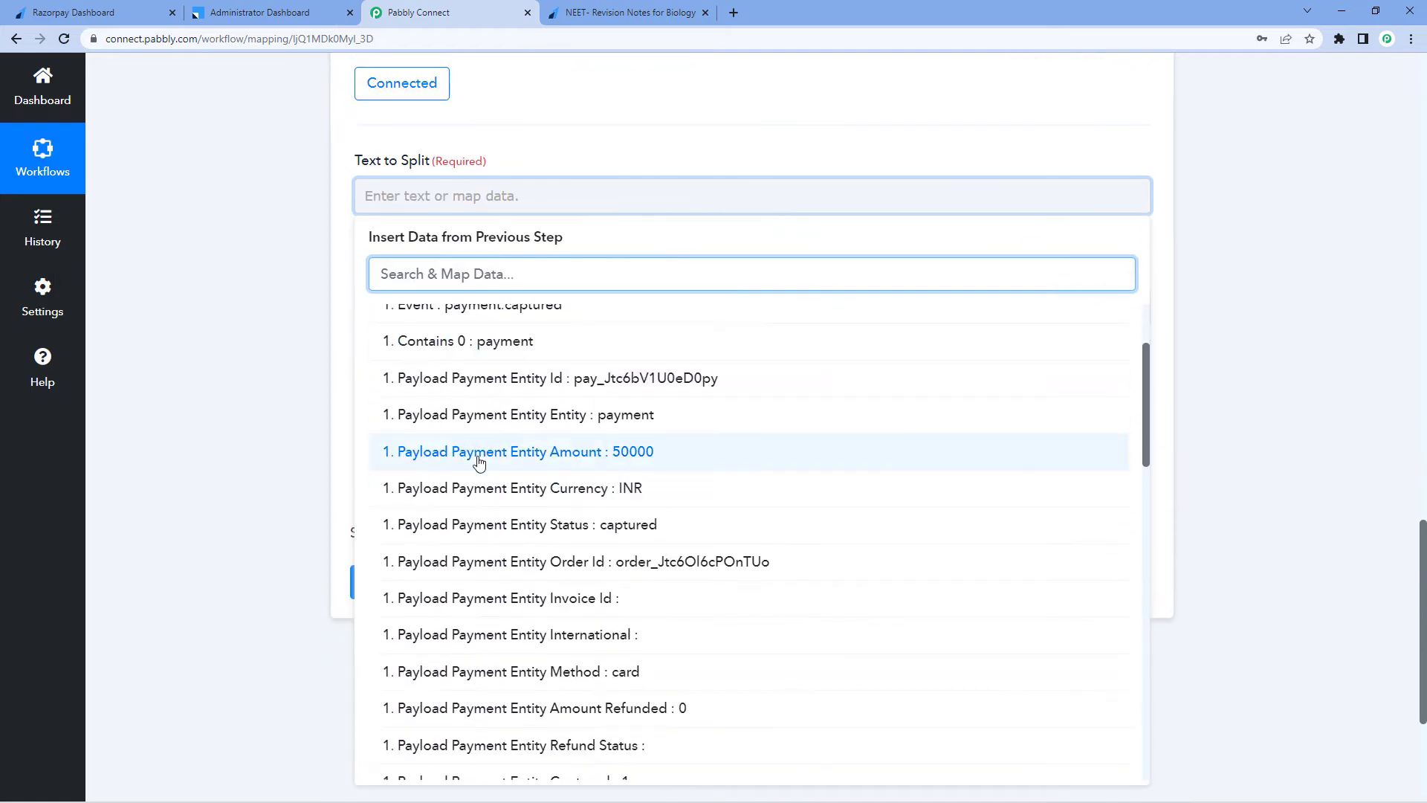
{"action": "scroll", "coordinate": [483, 454], "scroll_direction": "down", "scroll_amount": 4}
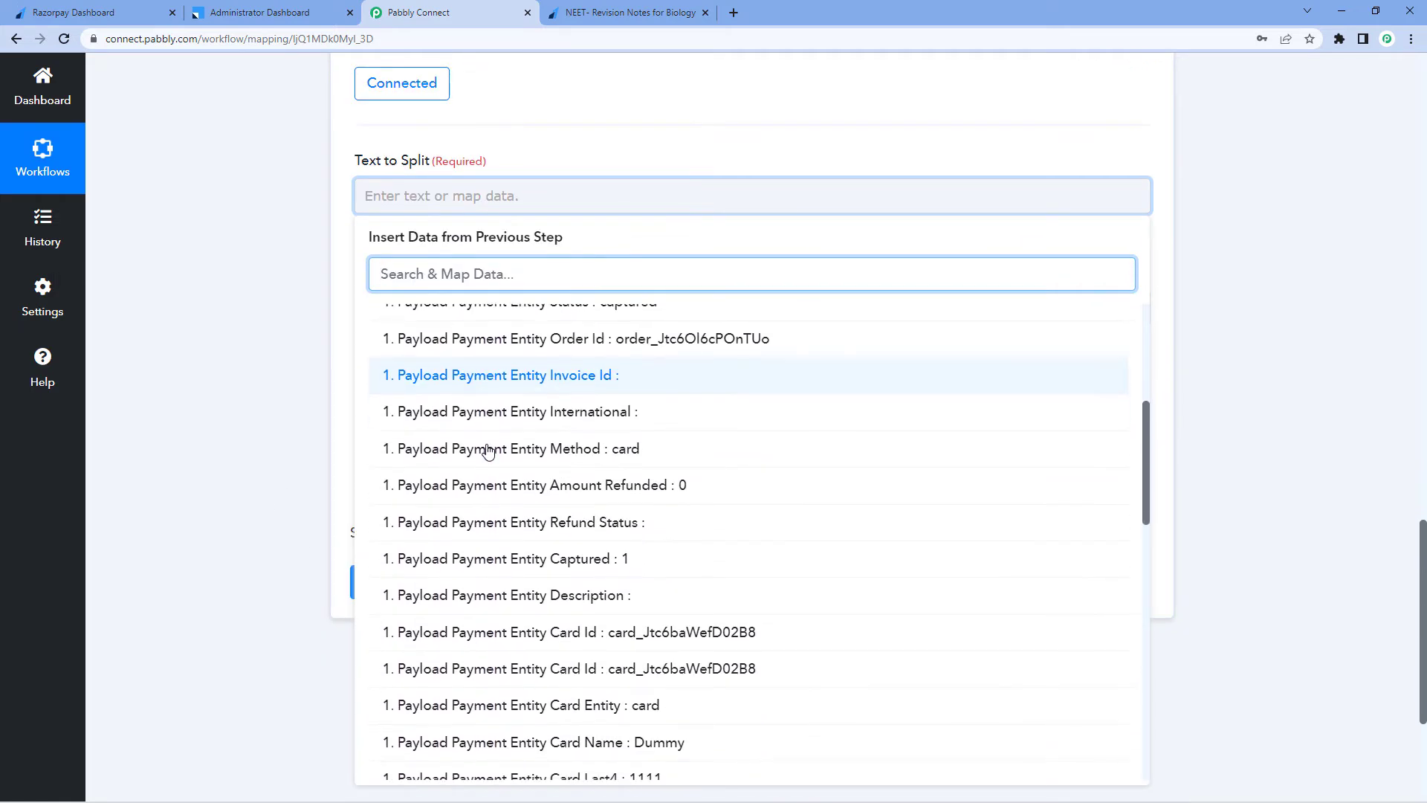
{"action": "scroll", "coordinate": [496, 431], "scroll_direction": "down", "scroll_amount": 9}
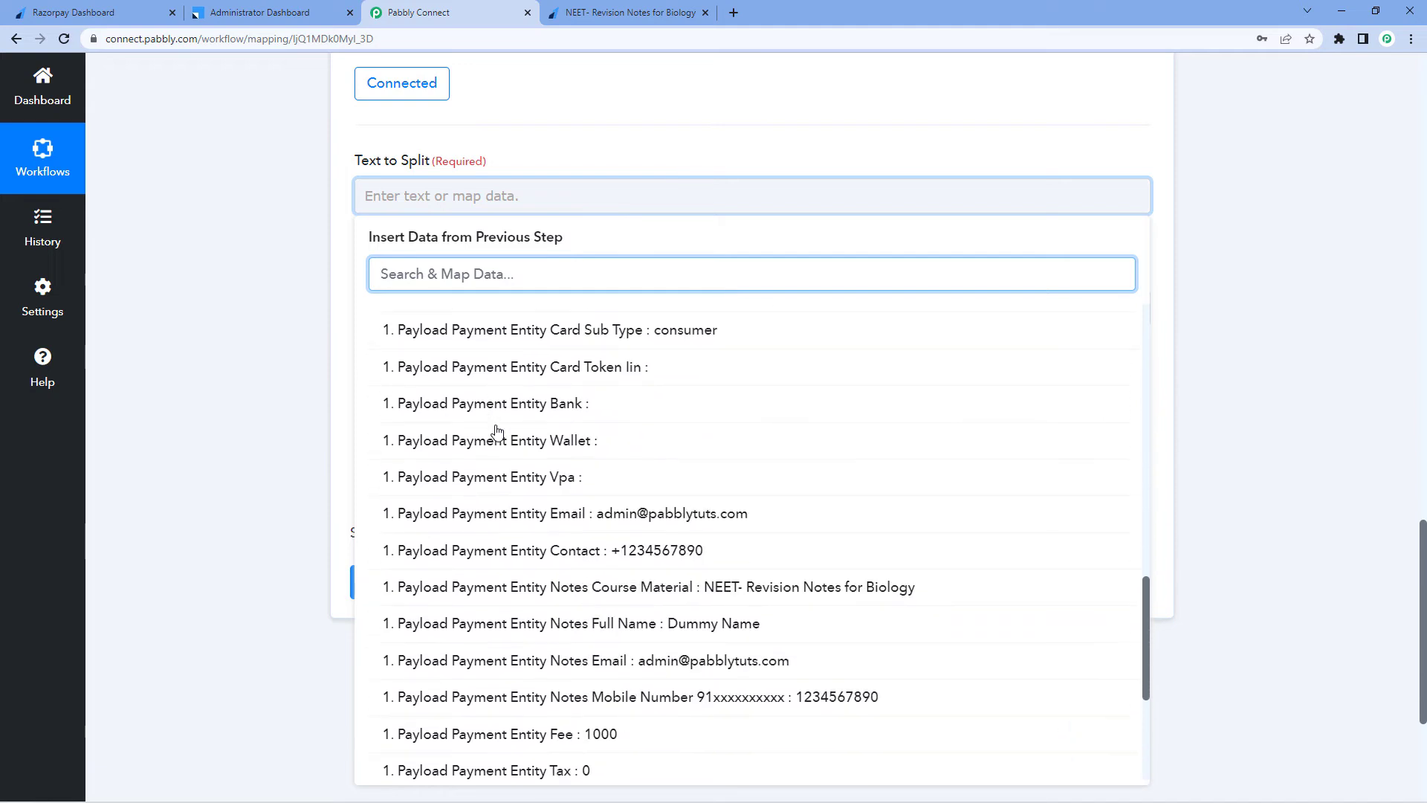
{"action": "scroll", "coordinate": [496, 431], "scroll_direction": "down", "scroll_amount": 1}
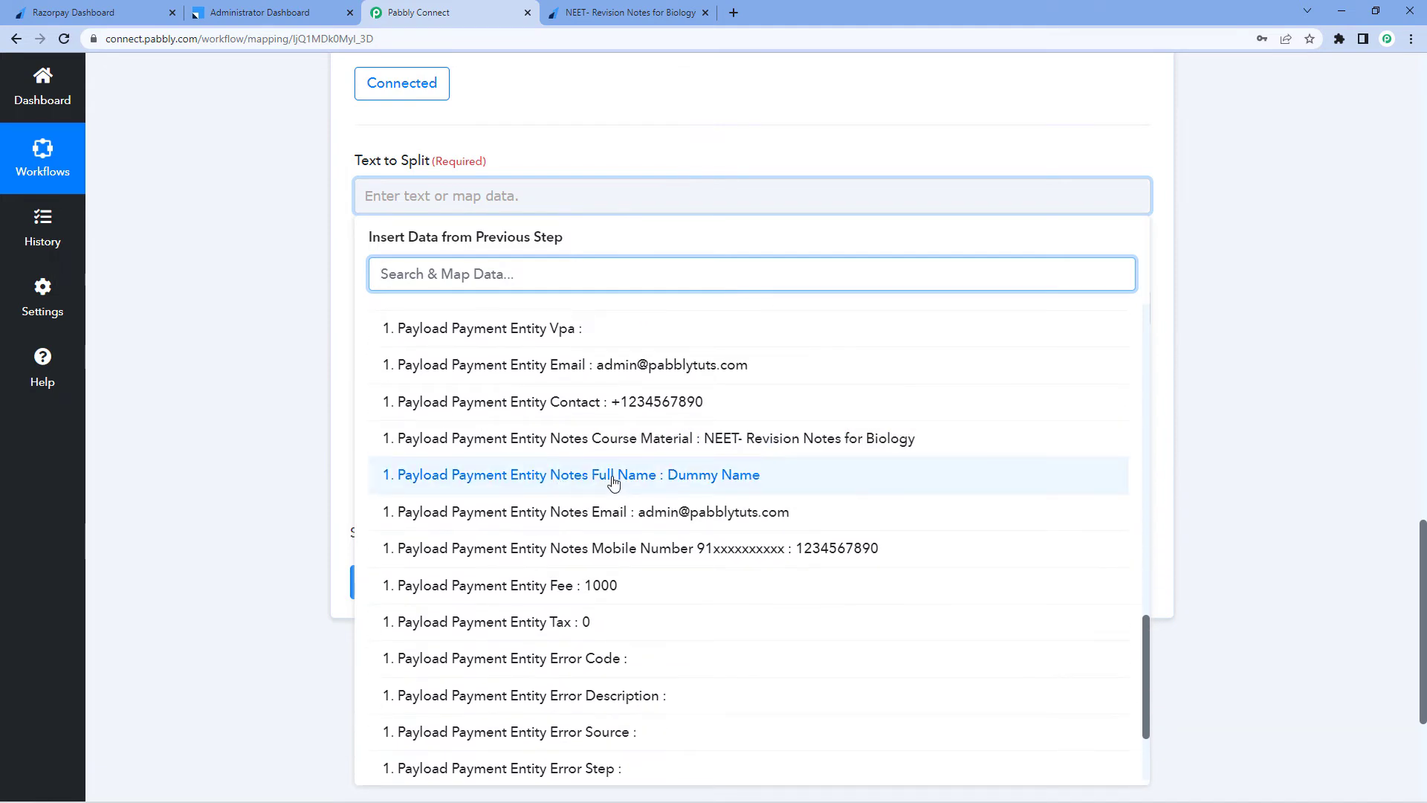
{"action": "left_click", "coordinate": [485, 478]}
{"action": "left_click", "coordinate": [567, 492]}
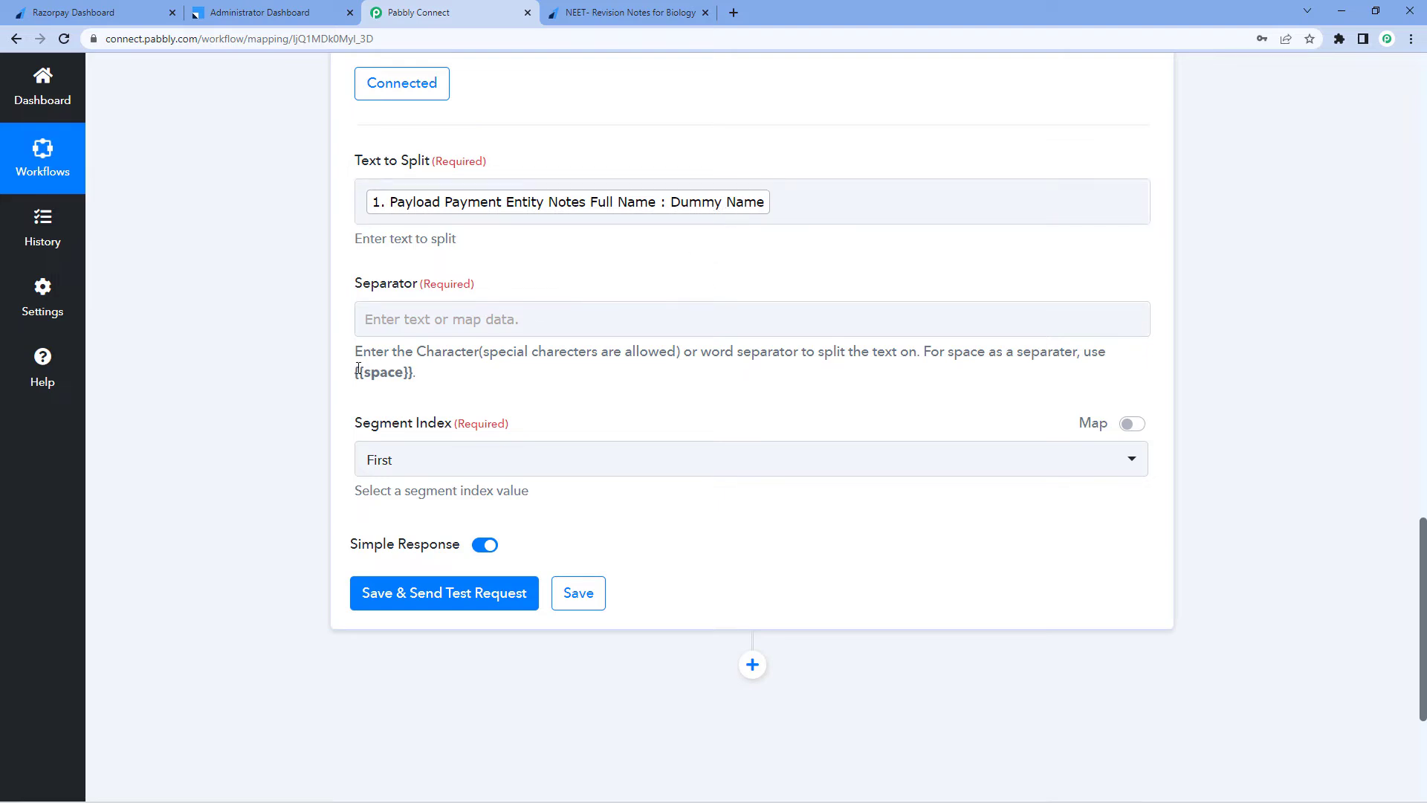
Copy the {{space}} placeholder from the hint and set it as the separator
{"action": "left_click_drag", "start_coordinate": [355, 371], "coordinate": [415, 372]}
{"action": "key", "text": "ctrl+c"}
{"action": "left_click", "coordinate": [374, 318]}
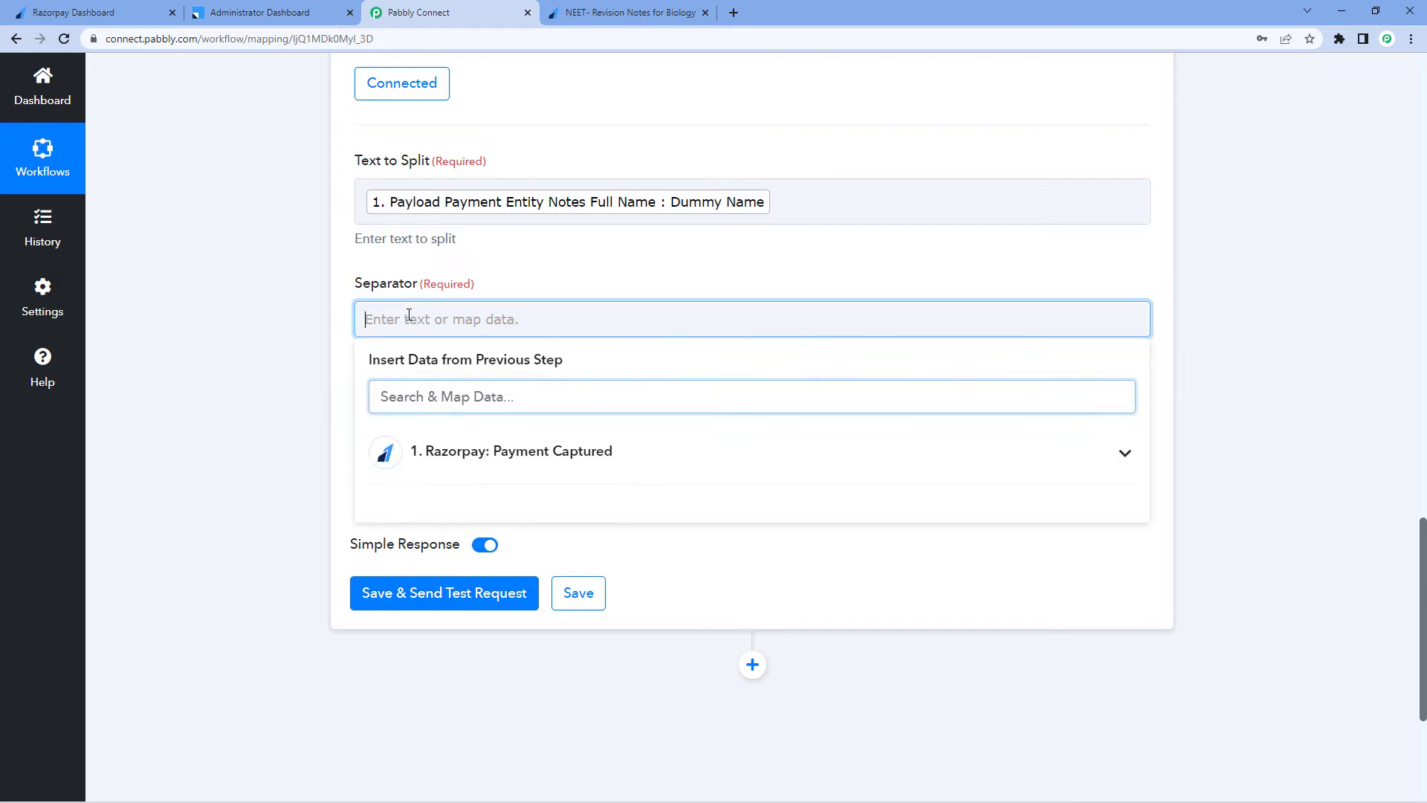
{"action": "key", "text": "ctrl+v"}
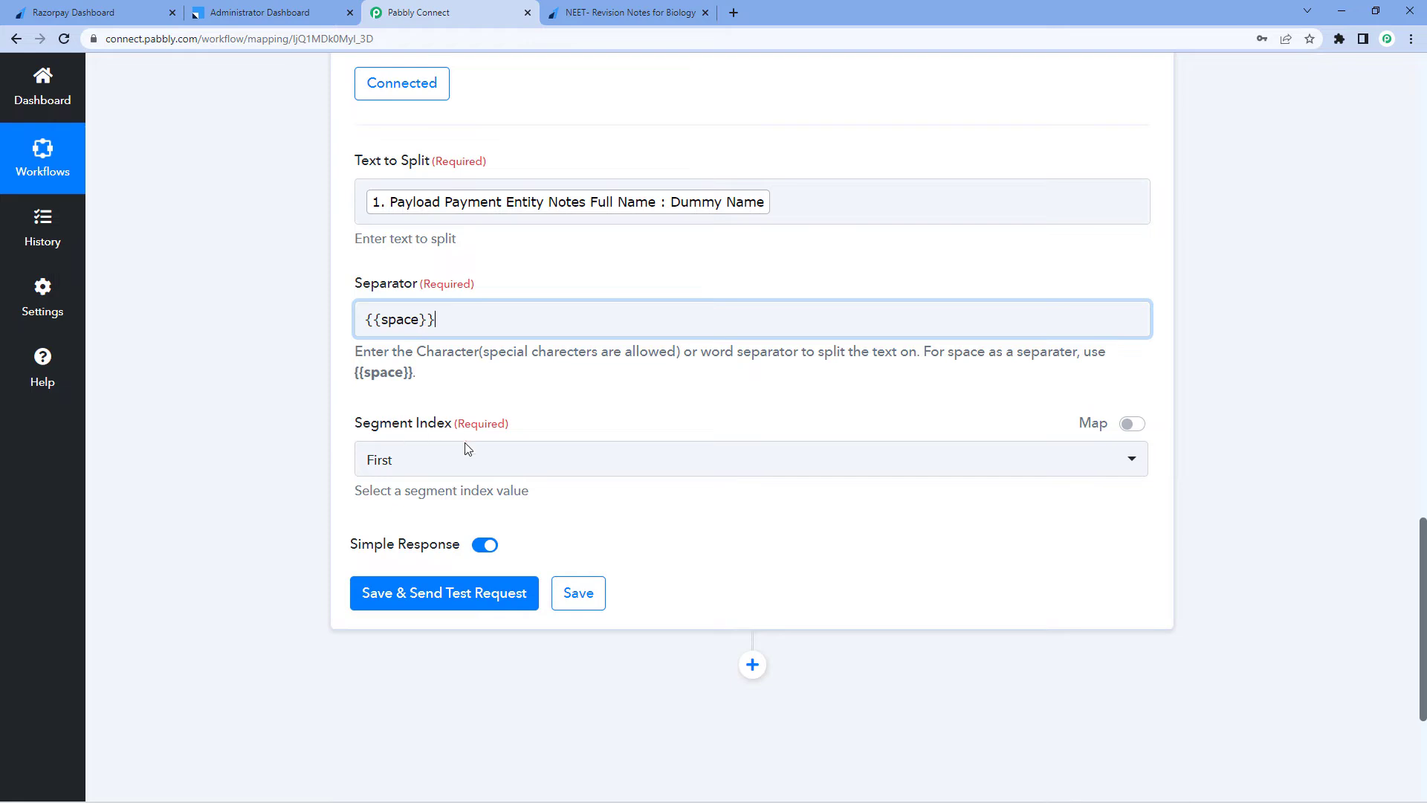
Set the segment index to All, save and send a test request, and check the split results
{"action": "left_click", "coordinate": [395, 457]}
{"action": "scroll", "coordinate": [357, 535], "scroll_direction": "down", "scroll_amount": 1}
{"action": "left_click", "coordinate": [377, 587]}
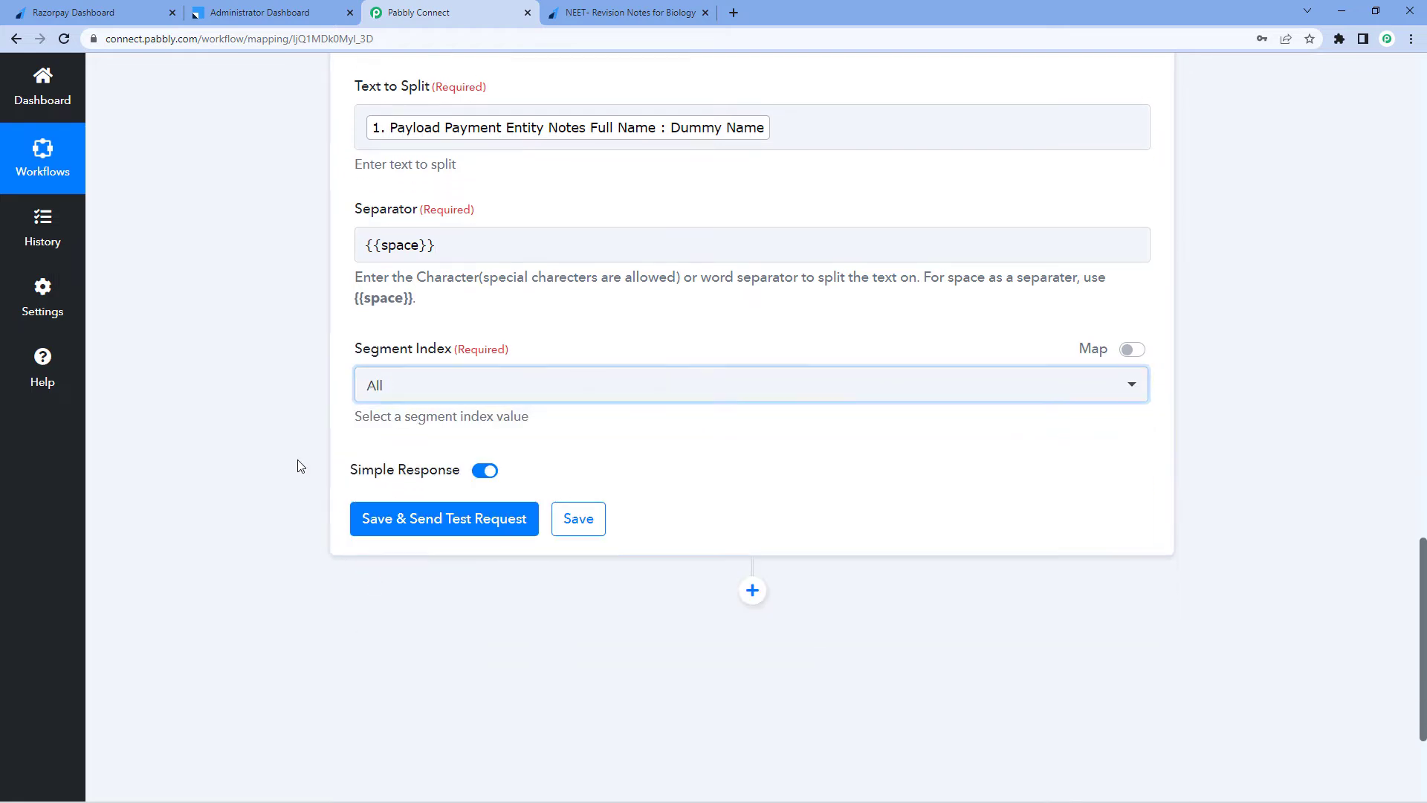
{"action": "left_click", "coordinate": [457, 518]}
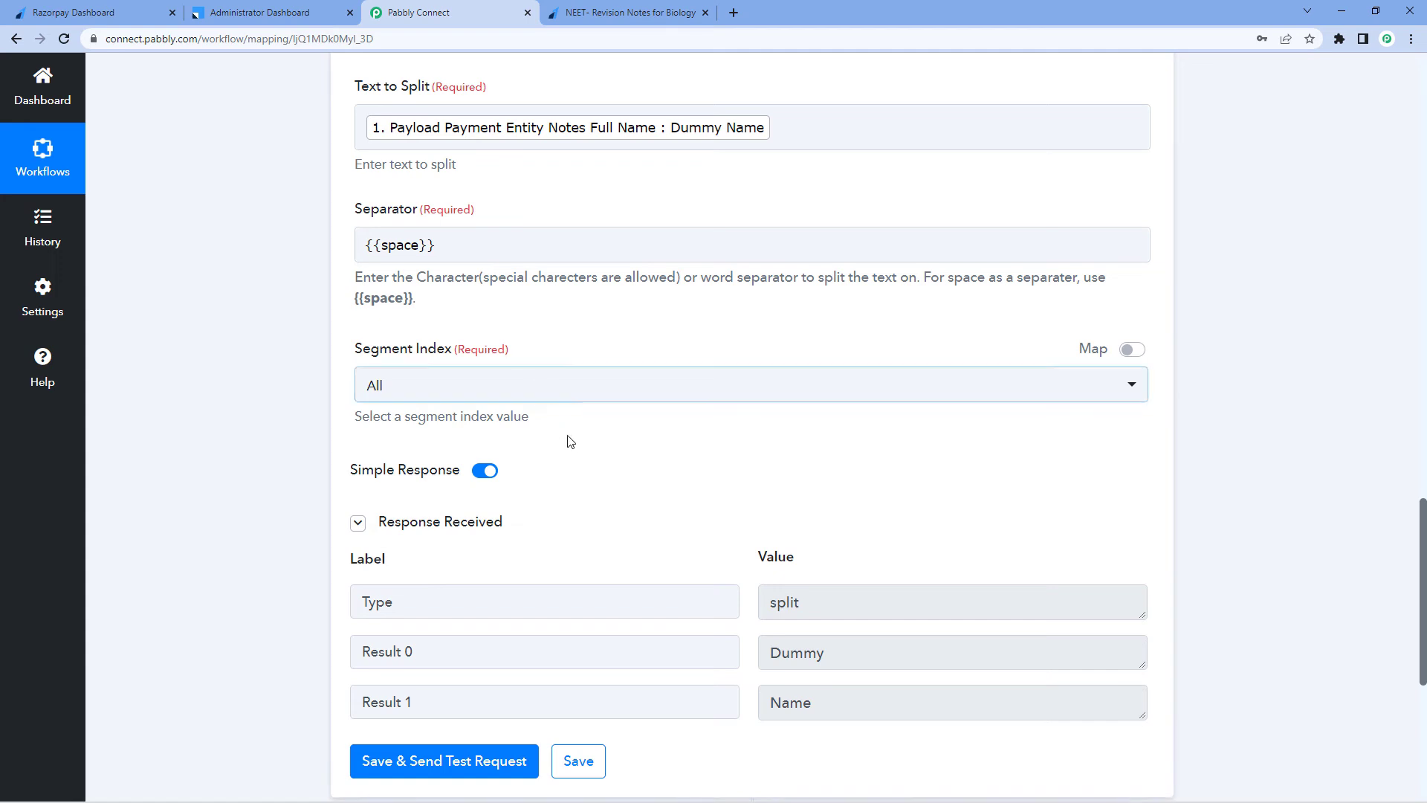
{"action": "scroll", "coordinate": [577, 430], "scroll_direction": "down", "scroll_amount": 2}
{"action": "left_click", "coordinate": [865, 499]}
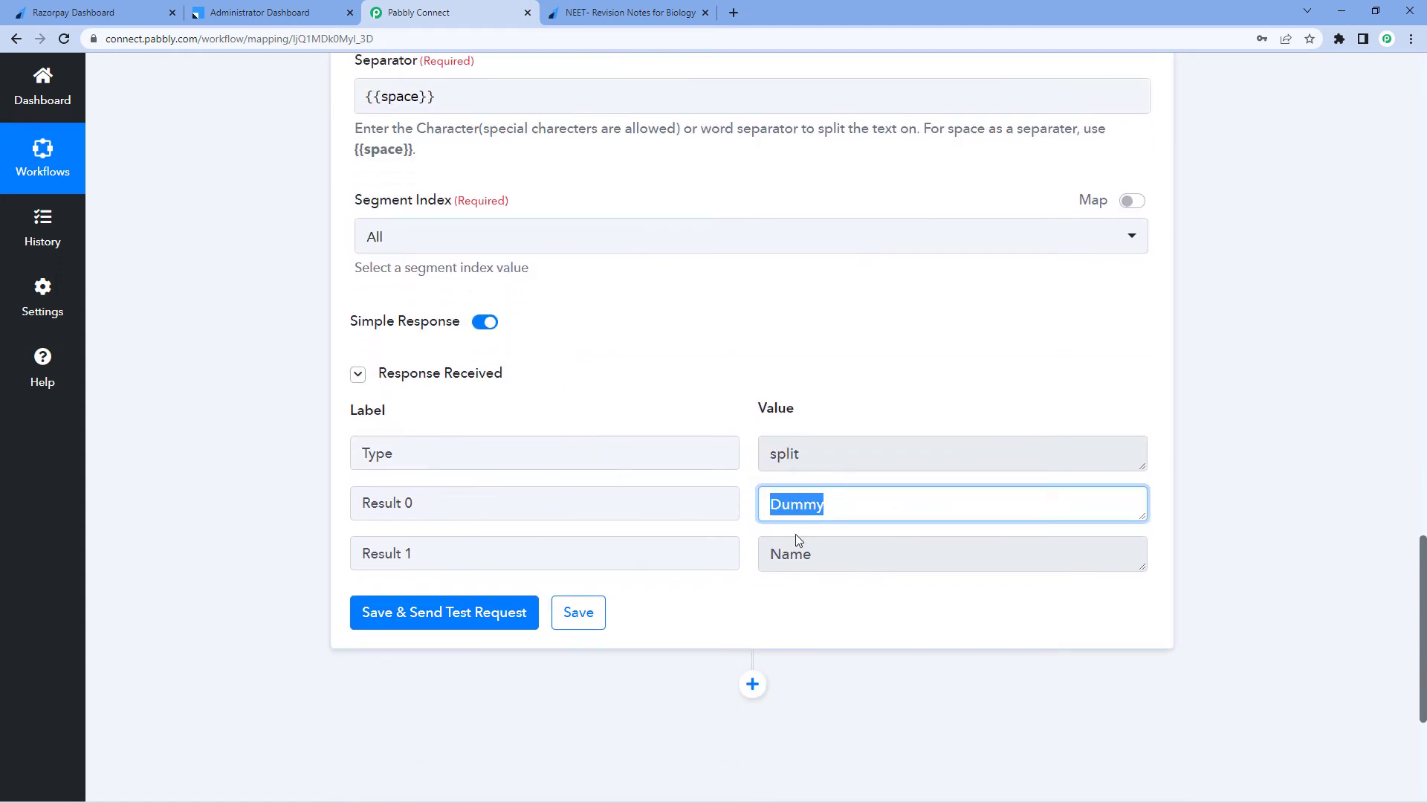
{"action": "left_click", "coordinate": [796, 554]}
{"action": "left_click", "coordinate": [733, 414]}
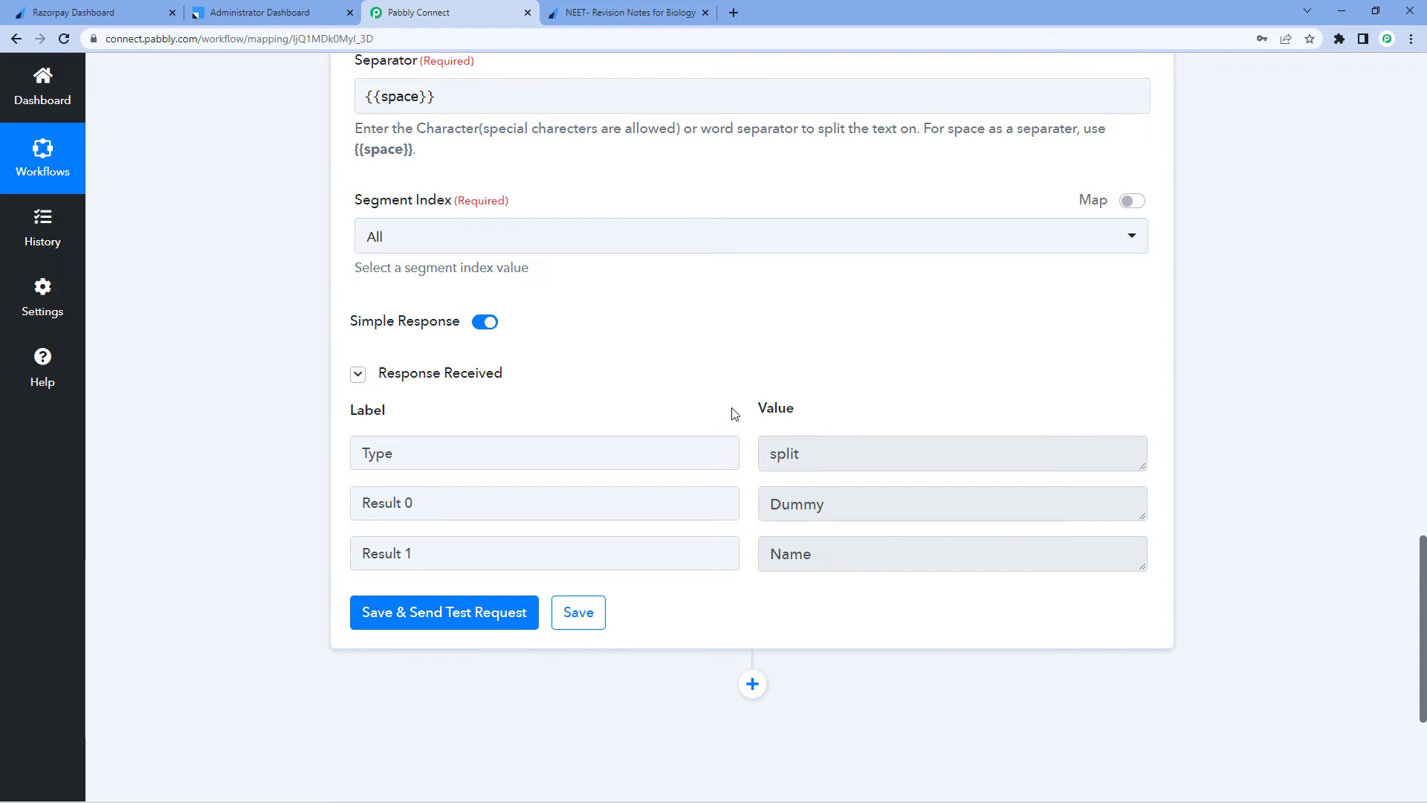
Add a new Leadsquared action step with the Create or Update Lead event
{"action": "scroll", "coordinate": [1131, 315], "scroll_direction": "down", "scroll_amount": 4}
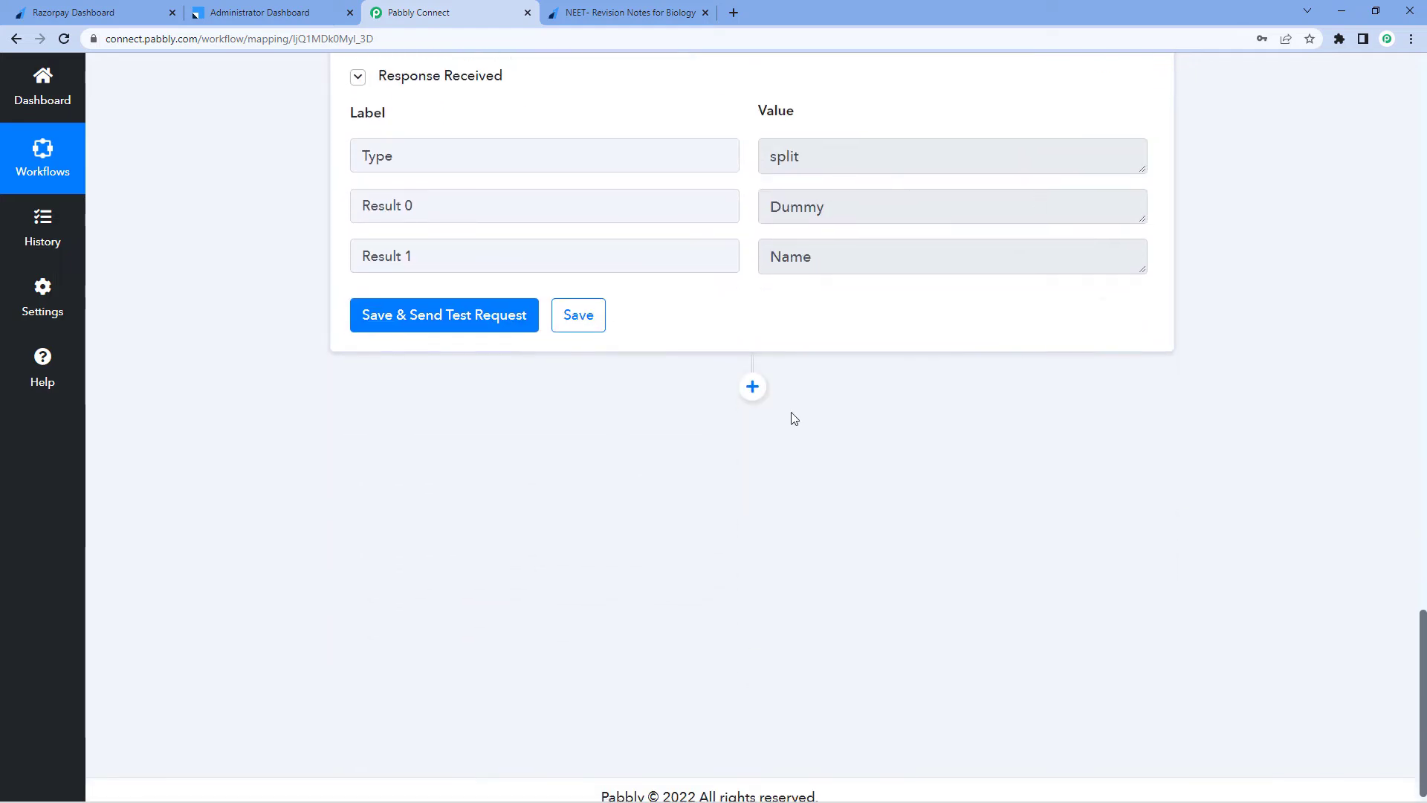
{"action": "left_click", "coordinate": [754, 388]}
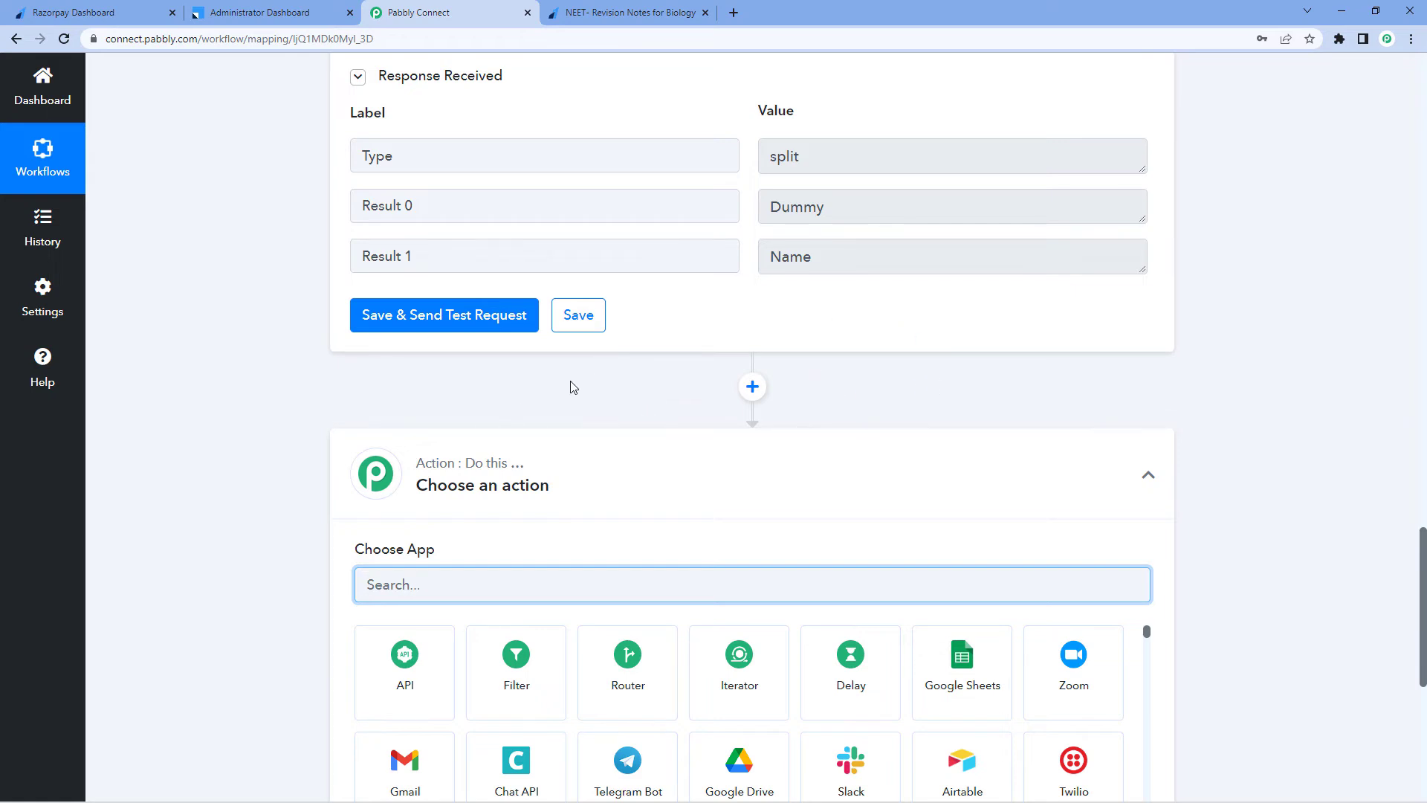
{"action": "scroll", "coordinate": [569, 387], "scroll_direction": "down", "scroll_amount": 2}
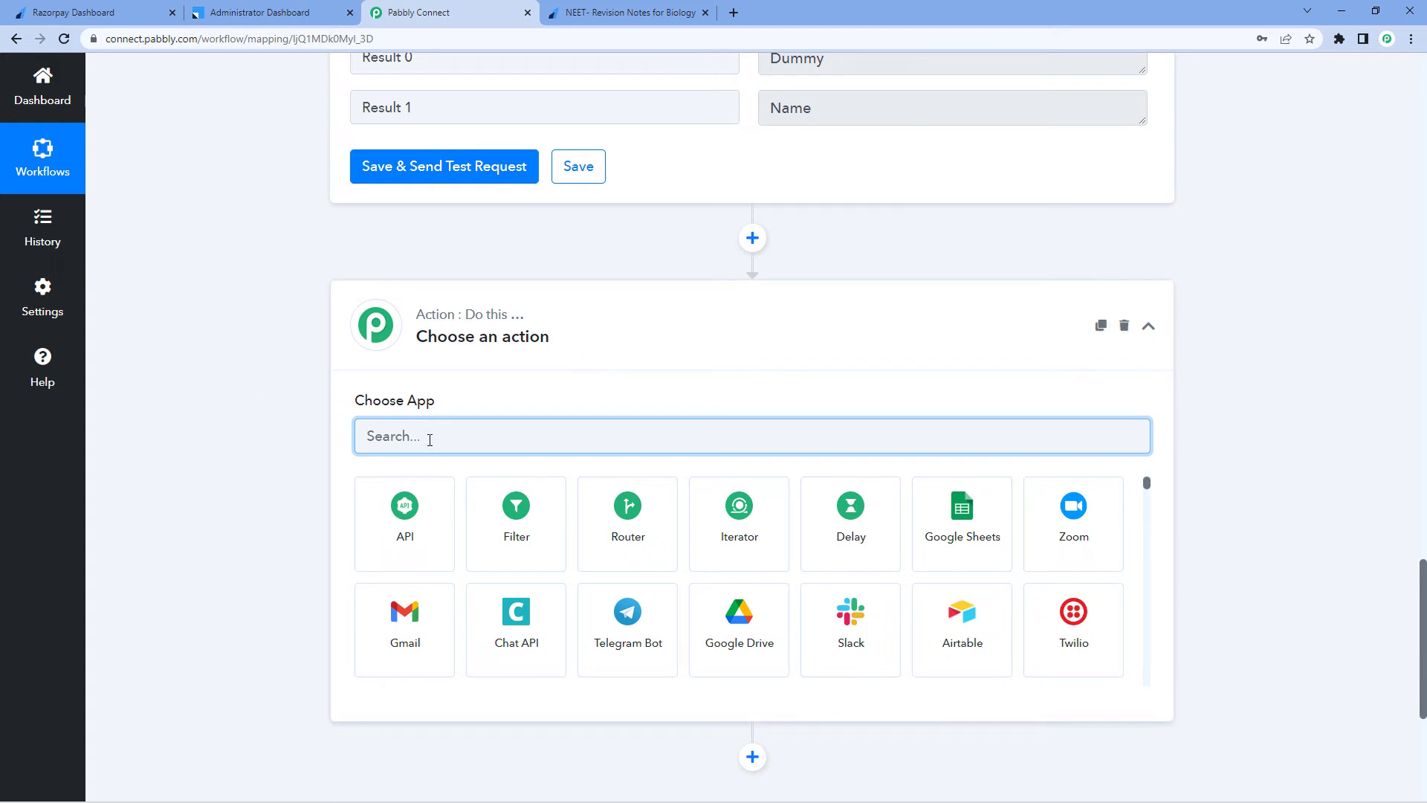
{"action": "type", "text": "Lead"}
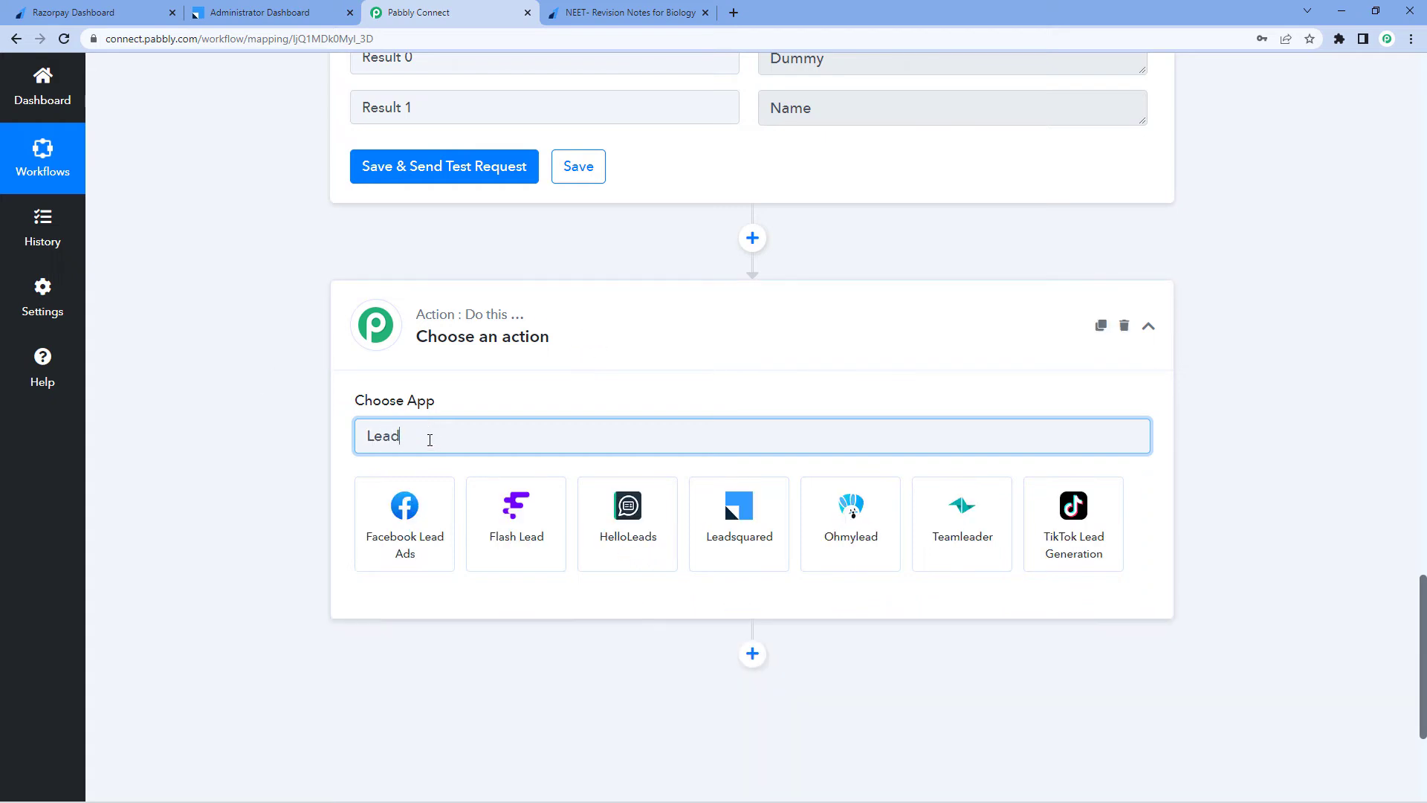
{"action": "left_click", "coordinate": [752, 525]}
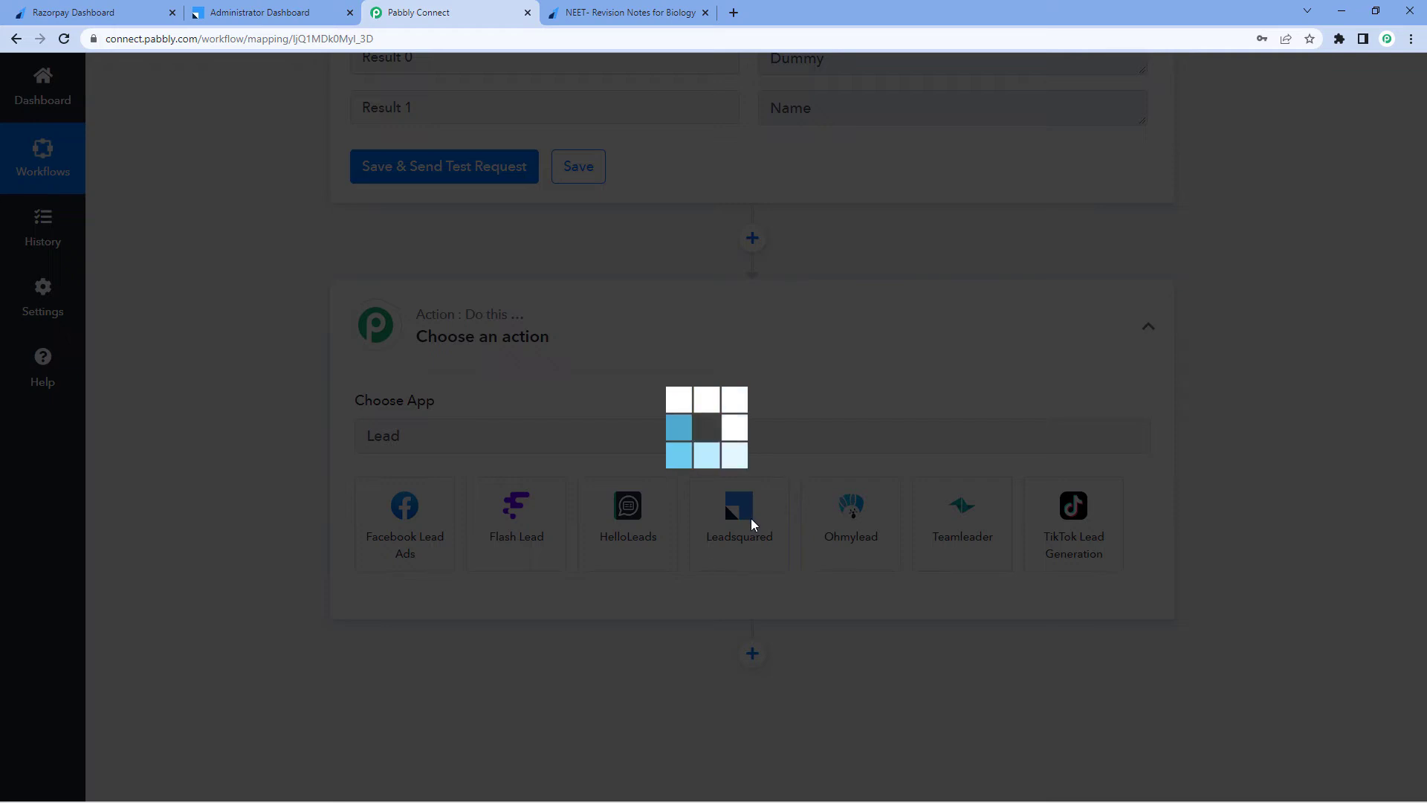
{"action": "scroll", "coordinate": [327, 439], "scroll_direction": "down", "scroll_amount": 2}
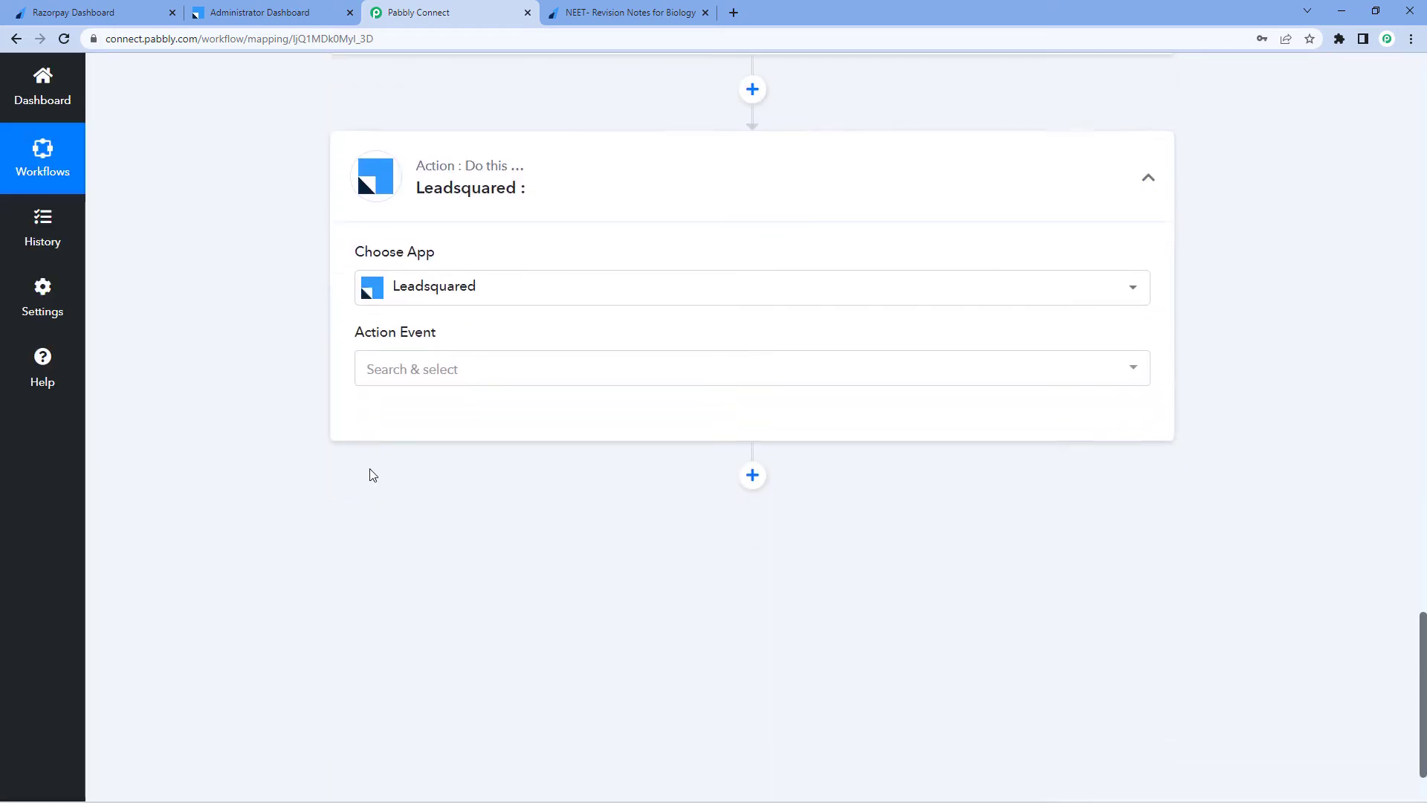
{"action": "left_click", "coordinate": [469, 364]}
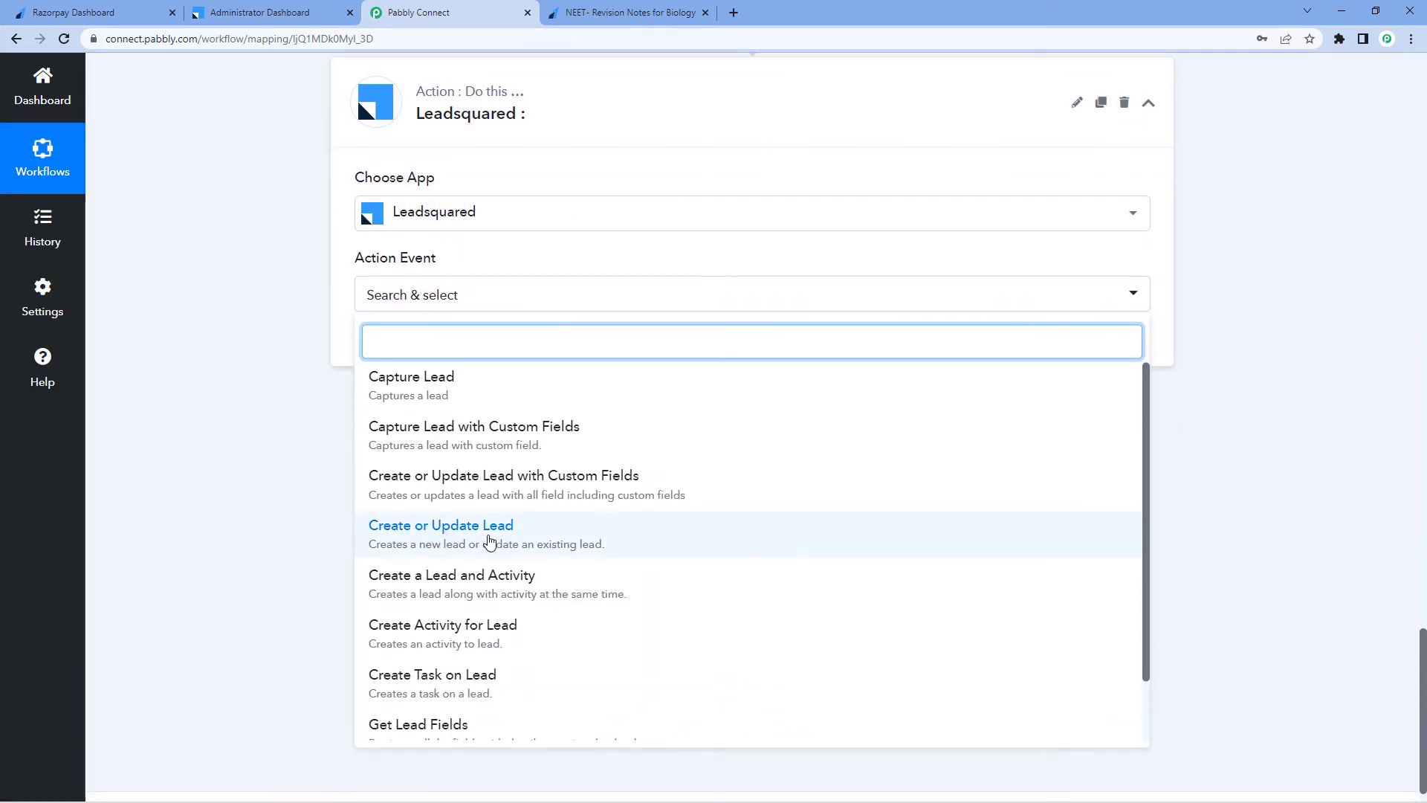
{"action": "left_click", "coordinate": [488, 541]}
Open the Leadsquared account connection form
{"action": "left_click", "coordinate": [376, 347]}
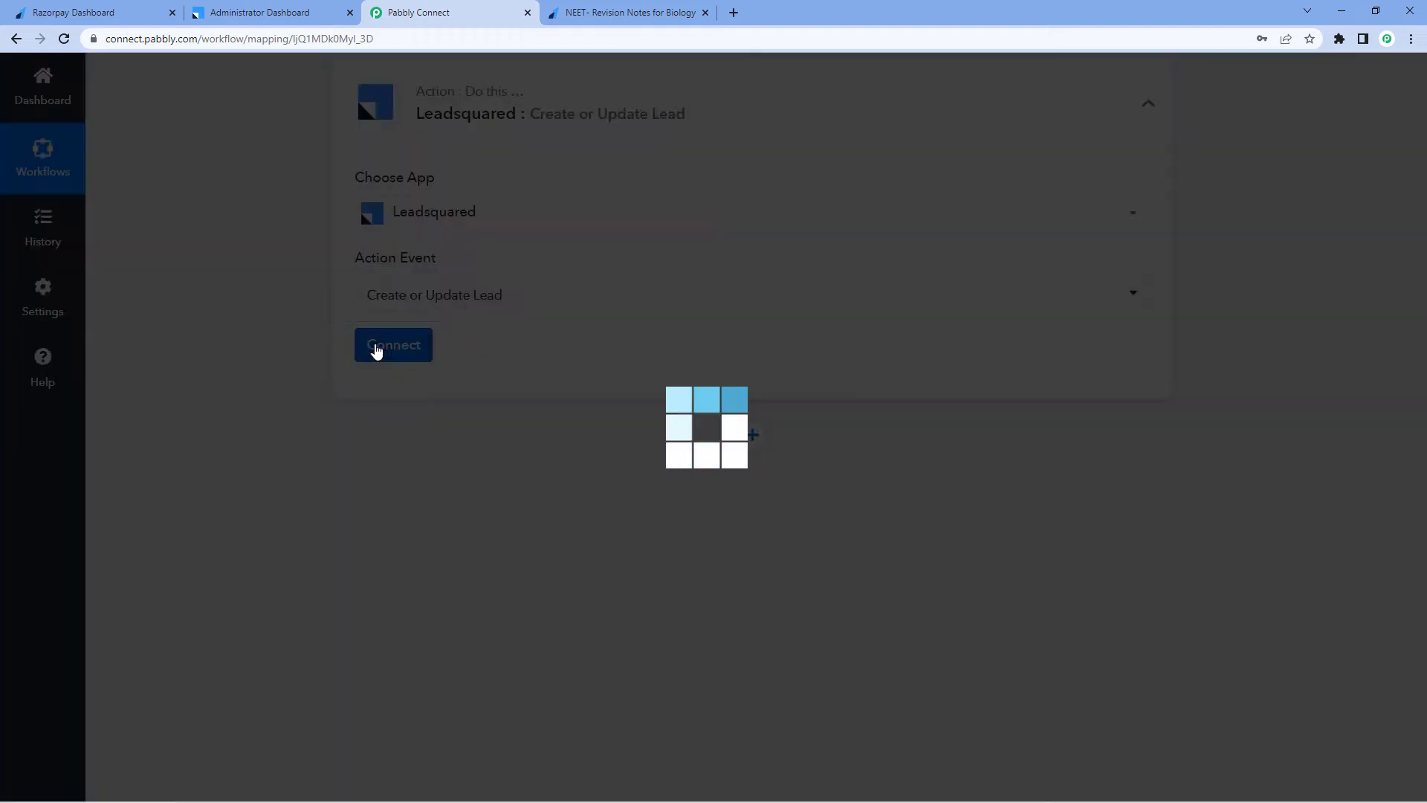
{"action": "left_click", "coordinate": [658, 246]}
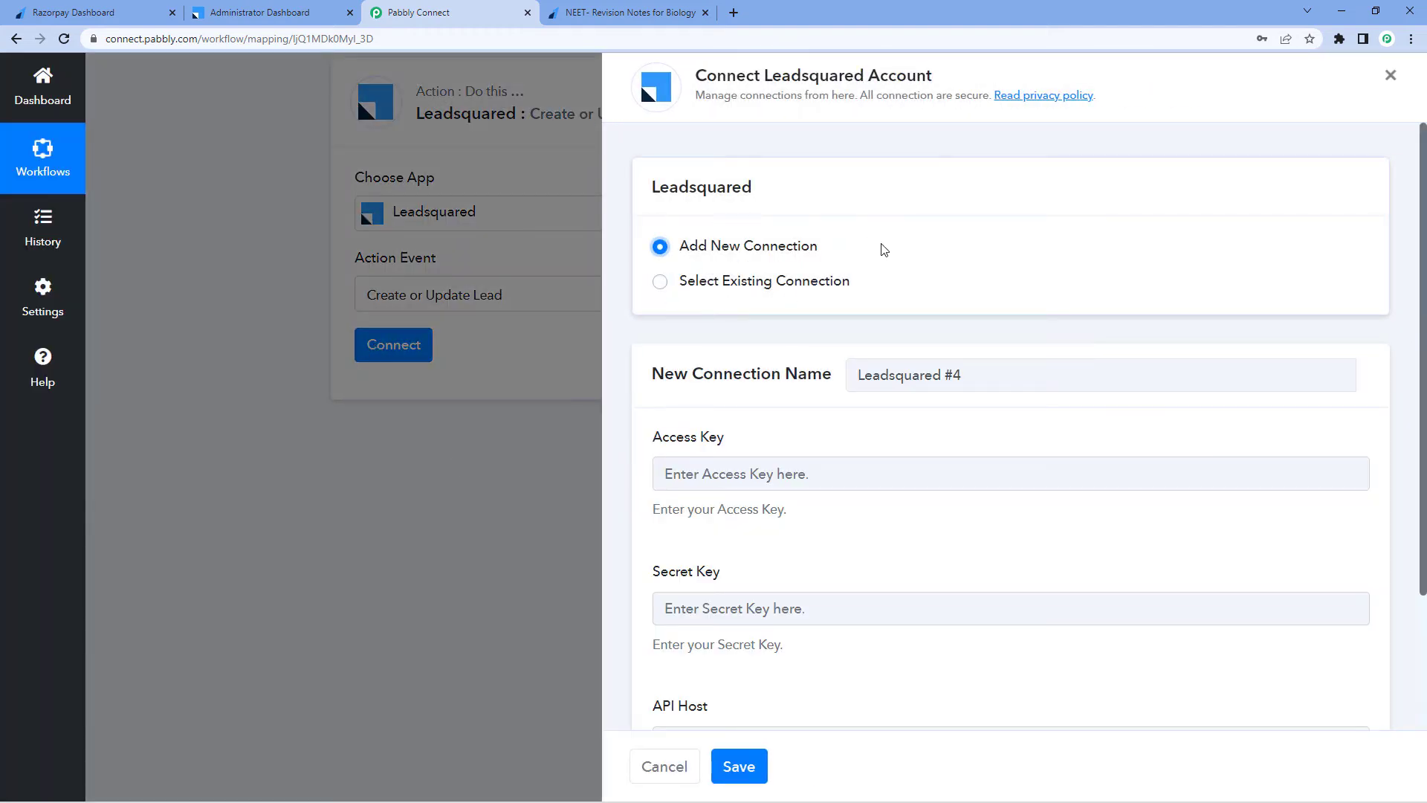
{"action": "scroll", "coordinate": [882, 223], "scroll_direction": "down", "scroll_amount": 2}
{"action": "scroll", "coordinate": [884, 208], "scroll_direction": "down", "scroll_amount": 1}
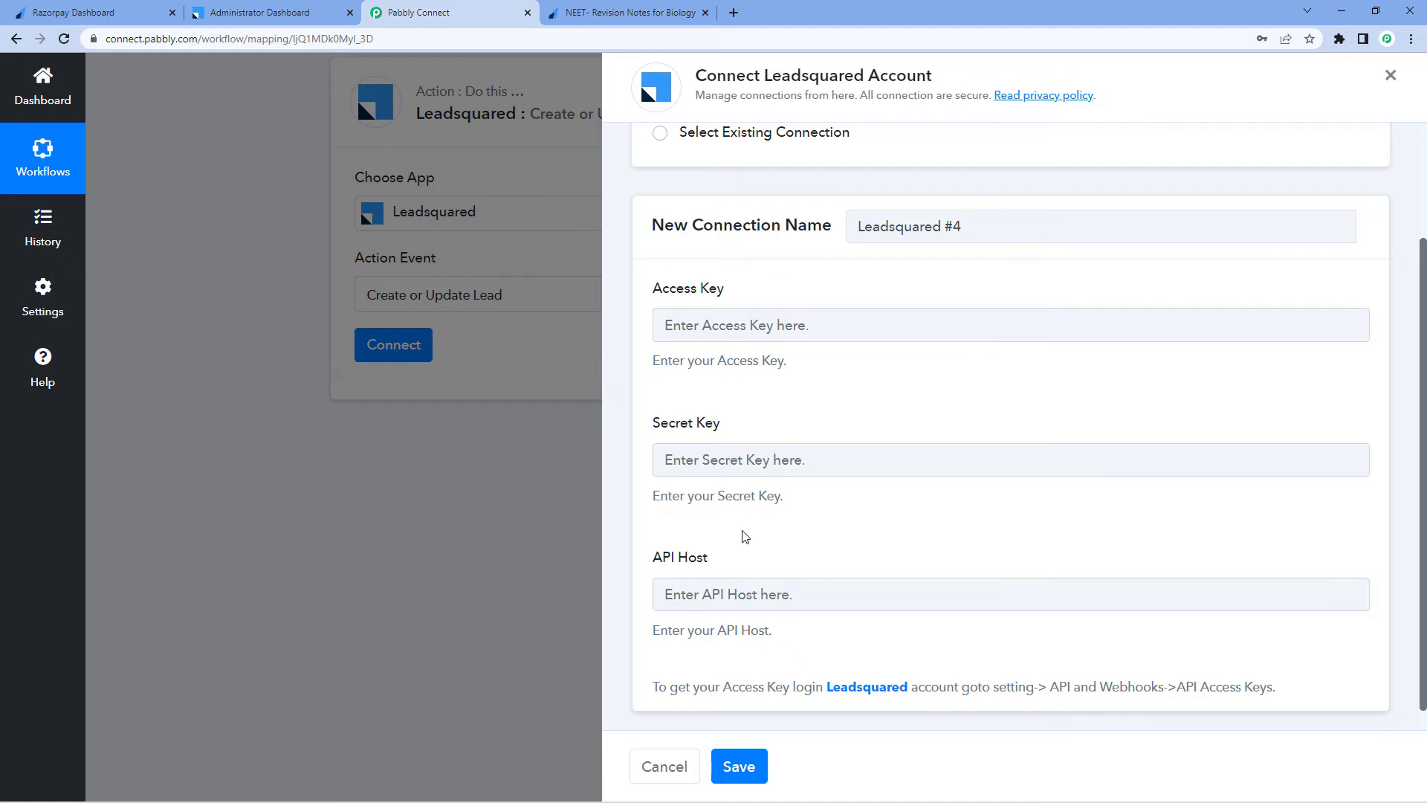
Open the LeadSquared account settings to locate the API access keys
{"action": "left_click", "coordinate": [245, 11]}
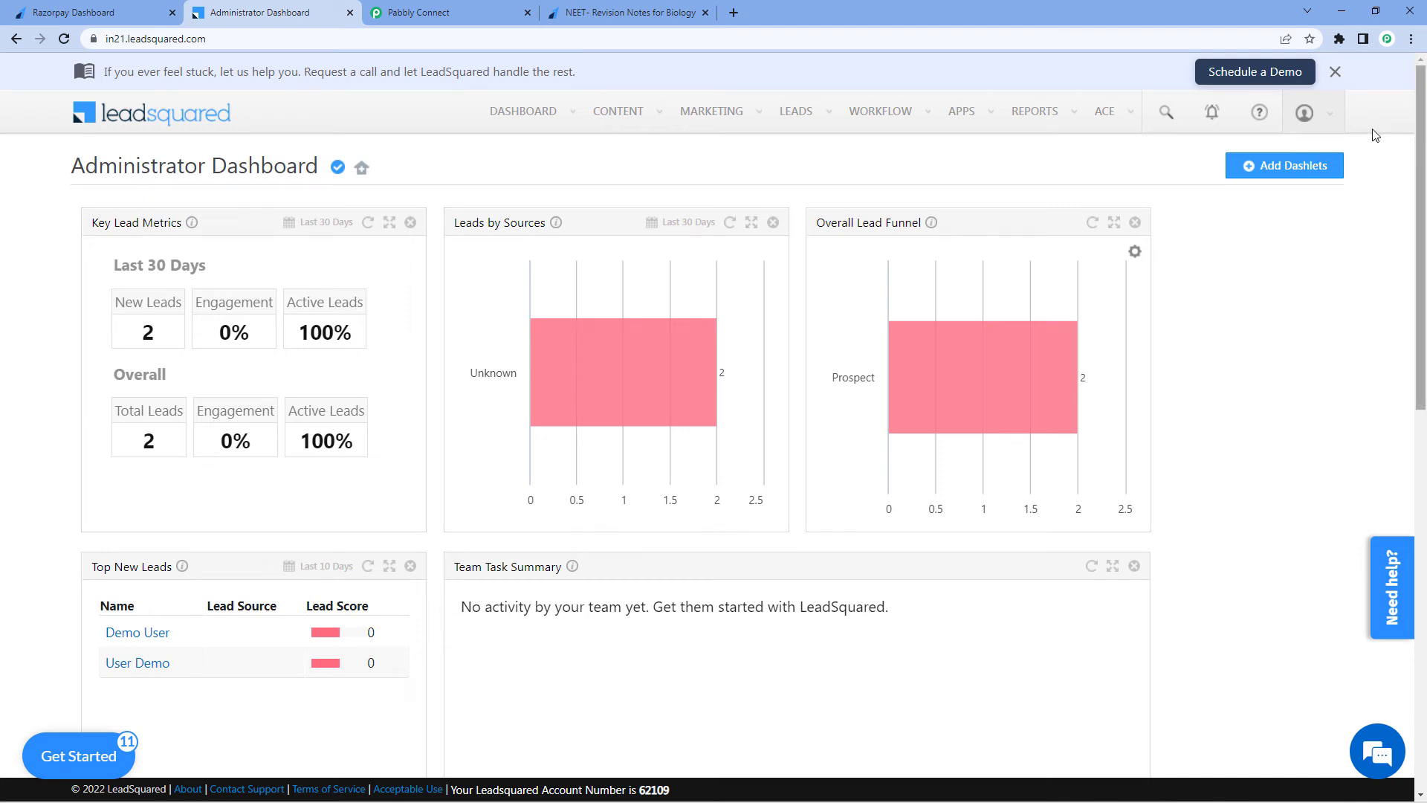
{"action": "left_click", "coordinate": [1320, 111]}
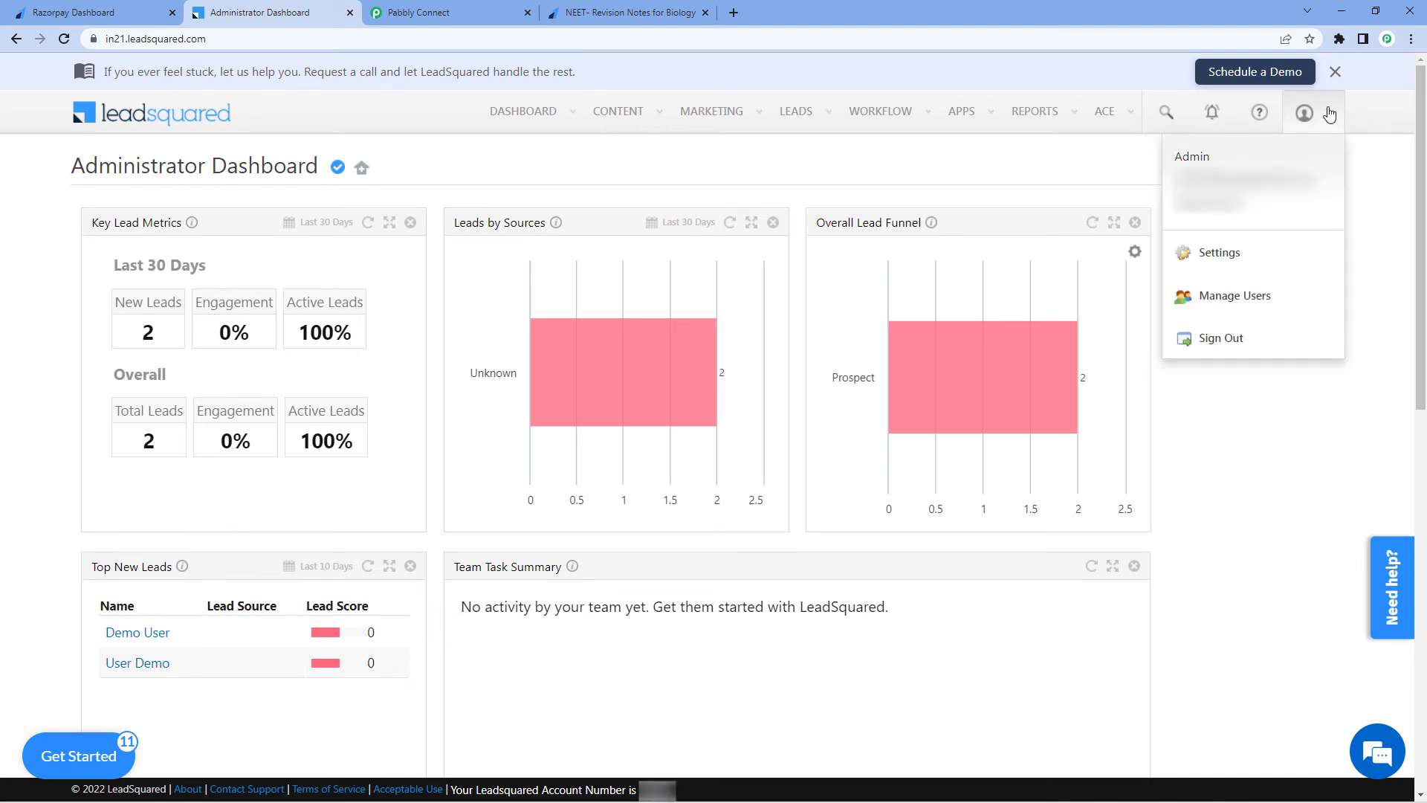
{"action": "left_click", "coordinate": [1243, 253]}
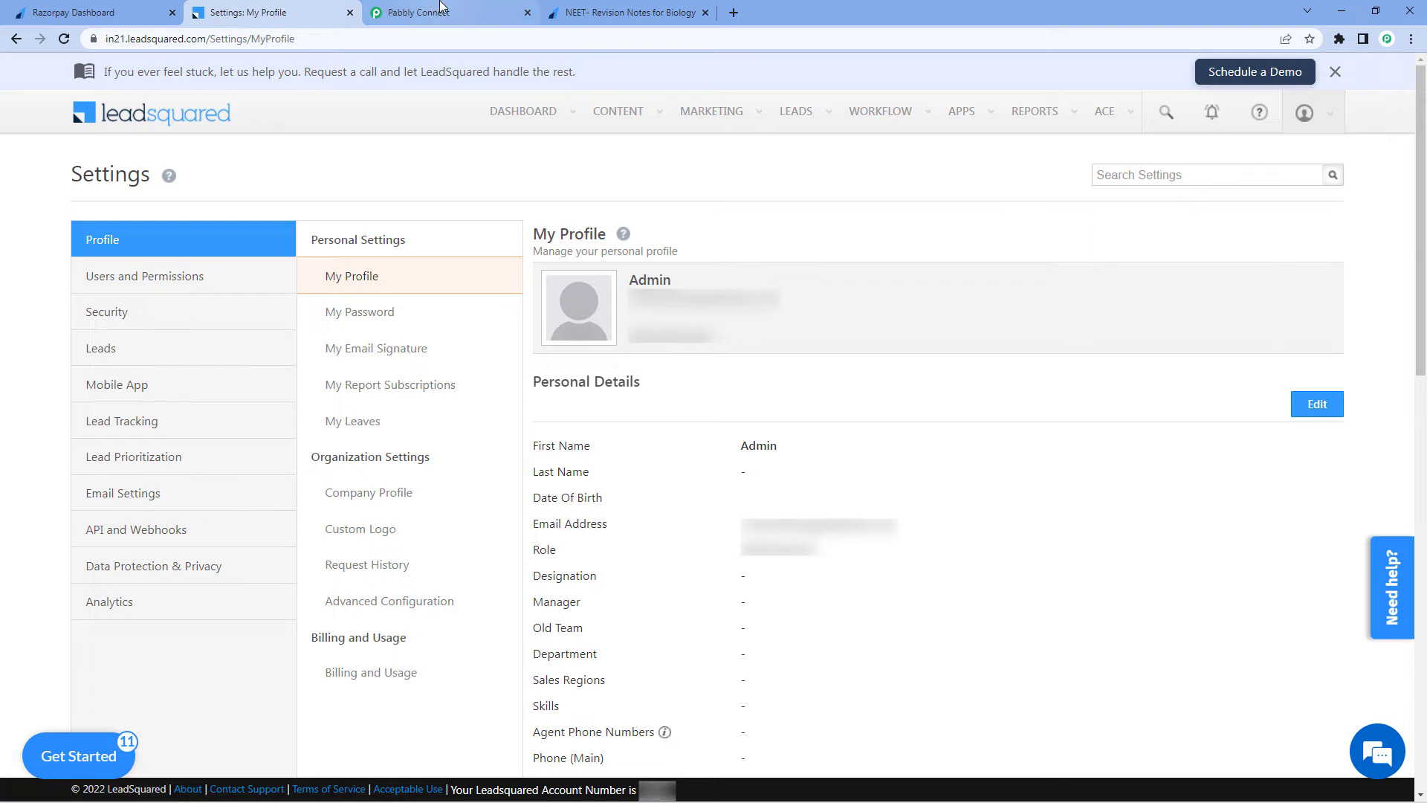
{"action": "left_click", "coordinate": [419, 12]}
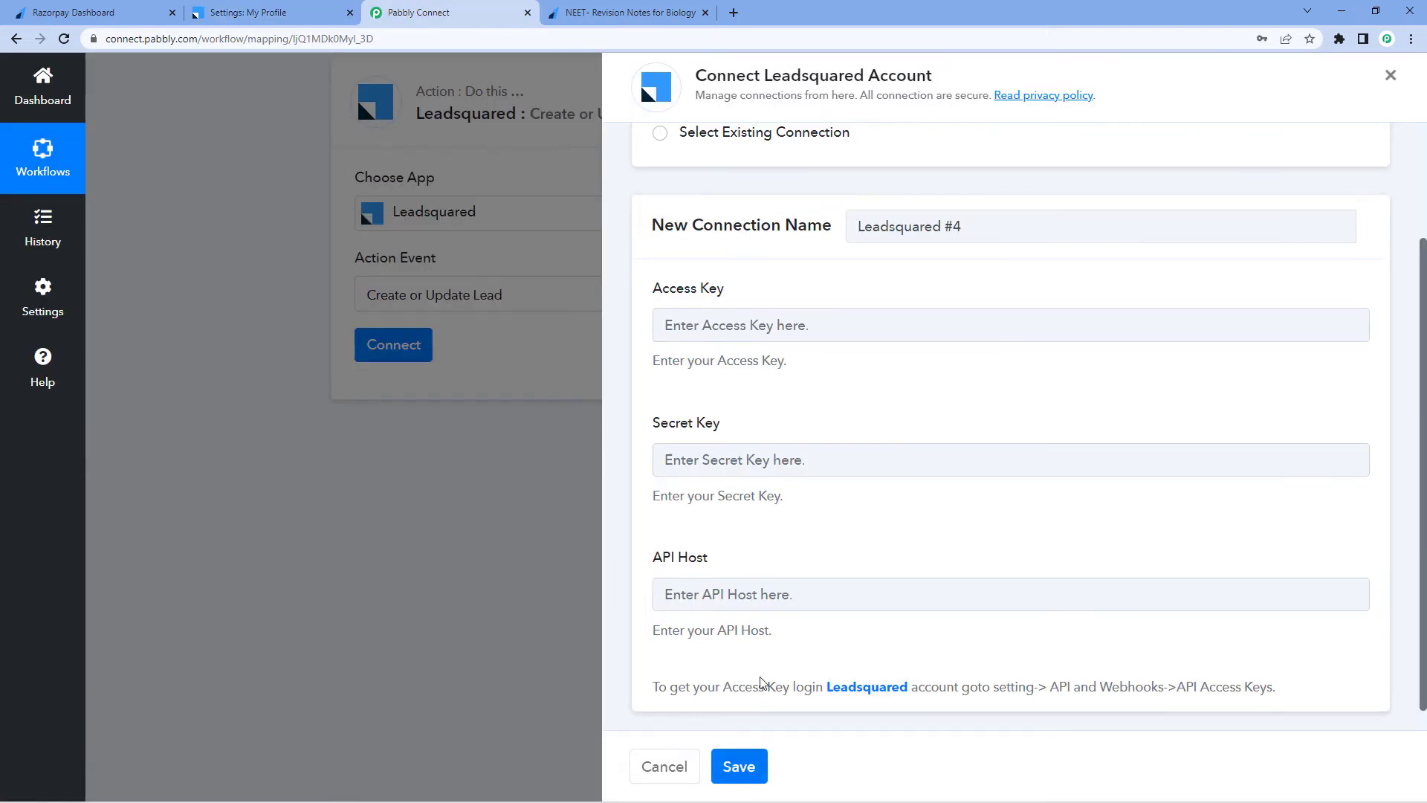
Connect using the existing Leadsquared #3 connection and save
{"action": "scroll", "coordinate": [755, 672], "scroll_direction": "up", "scroll_amount": 1}
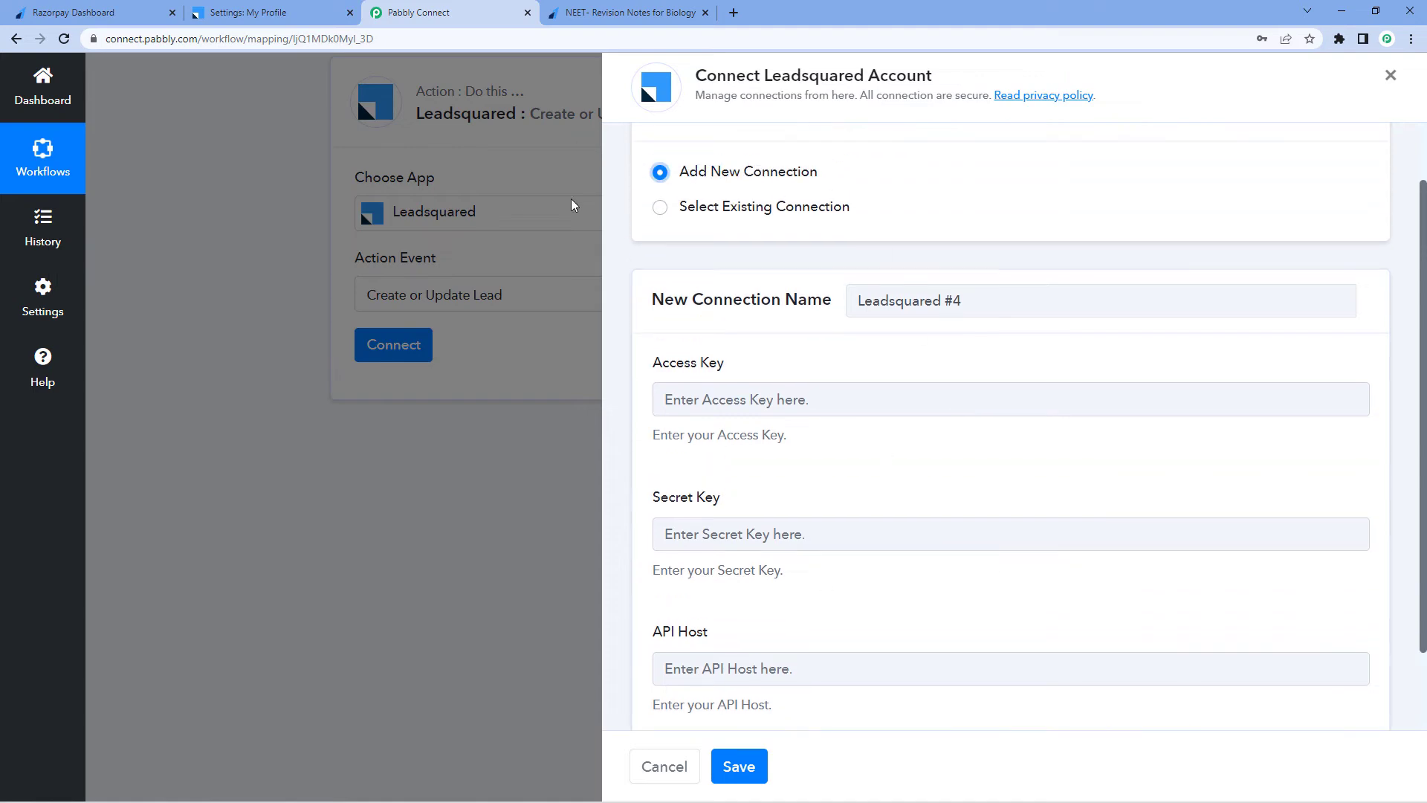
{"action": "left_click", "coordinate": [666, 207]}
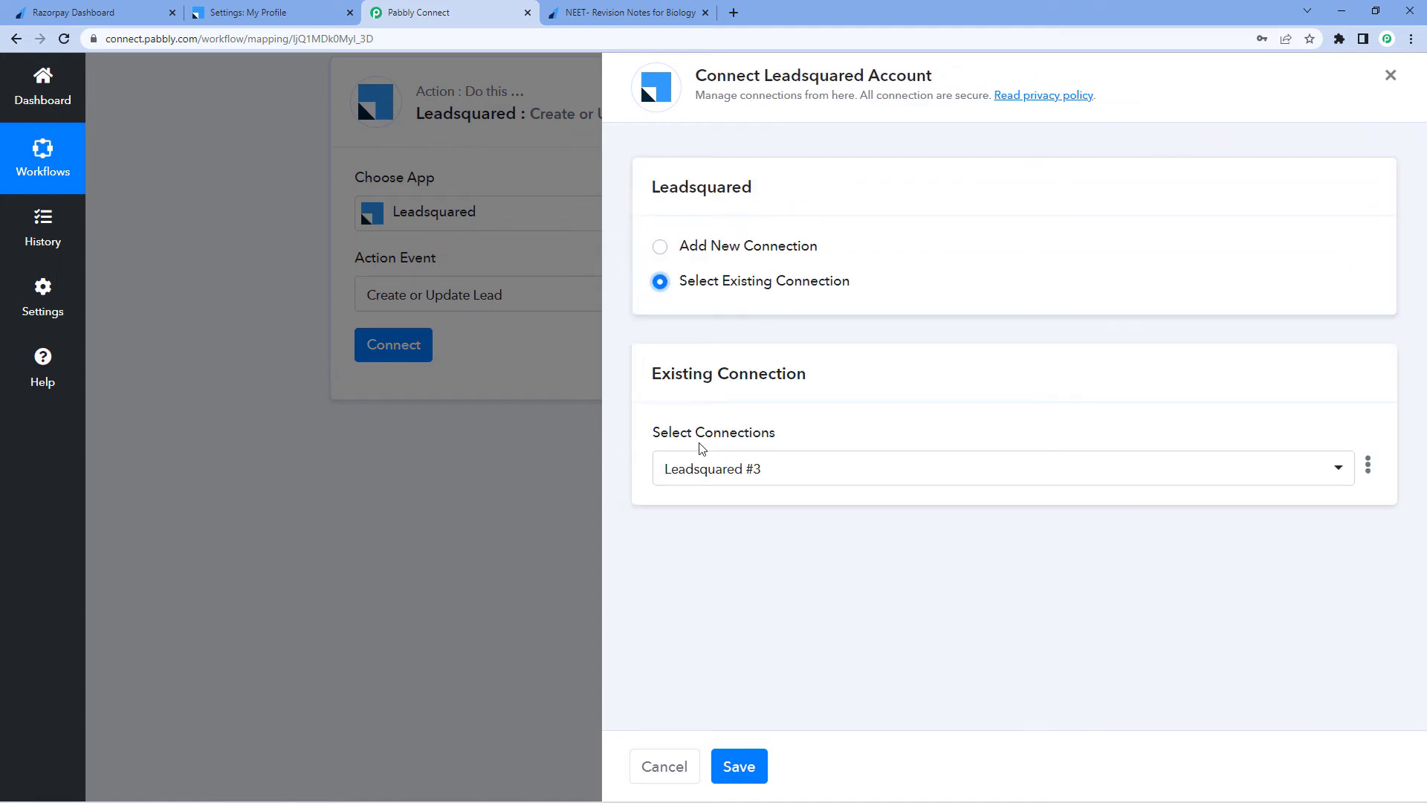
{"action": "left_click", "coordinate": [743, 770]}
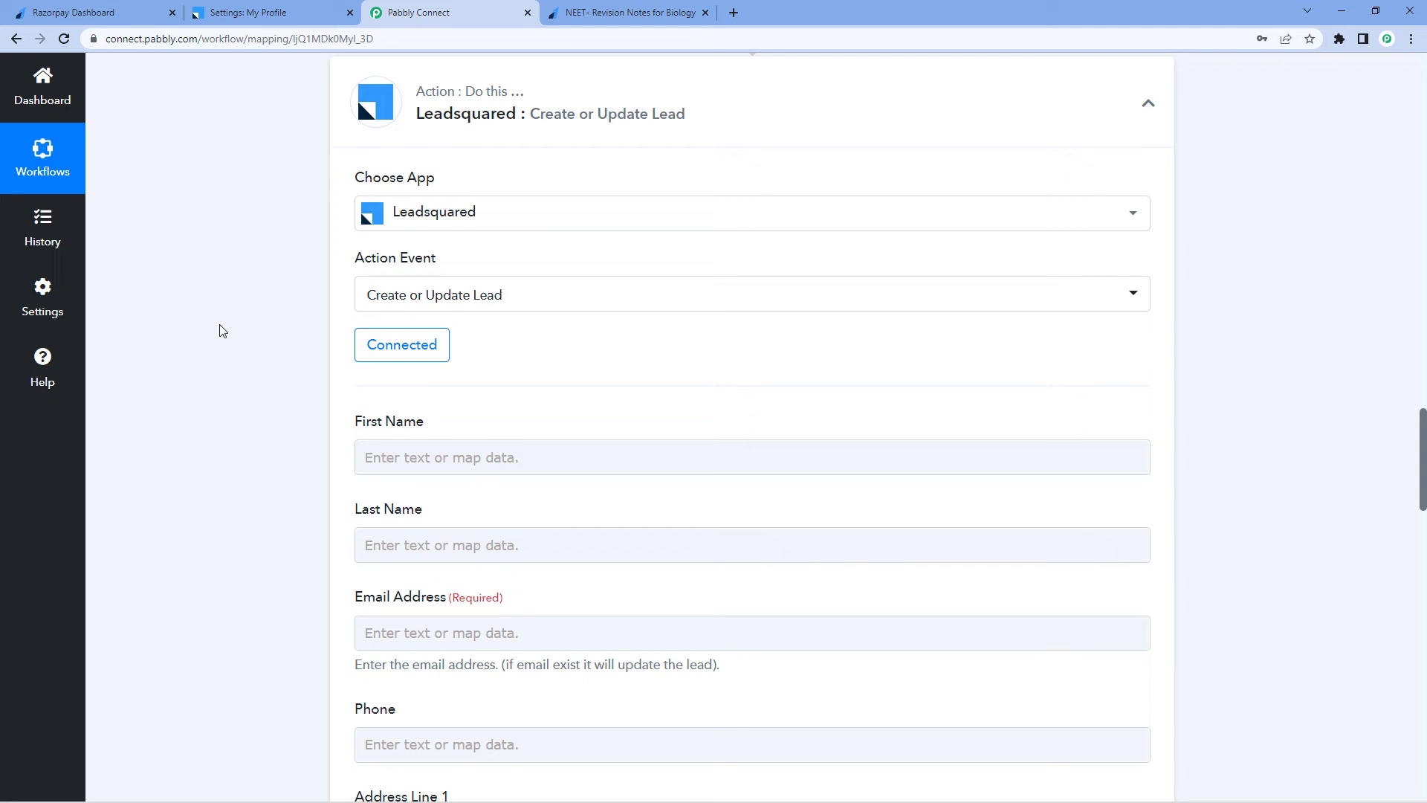
{"action": "scroll", "coordinate": [232, 394], "scroll_direction": "down", "scroll_amount": 3}
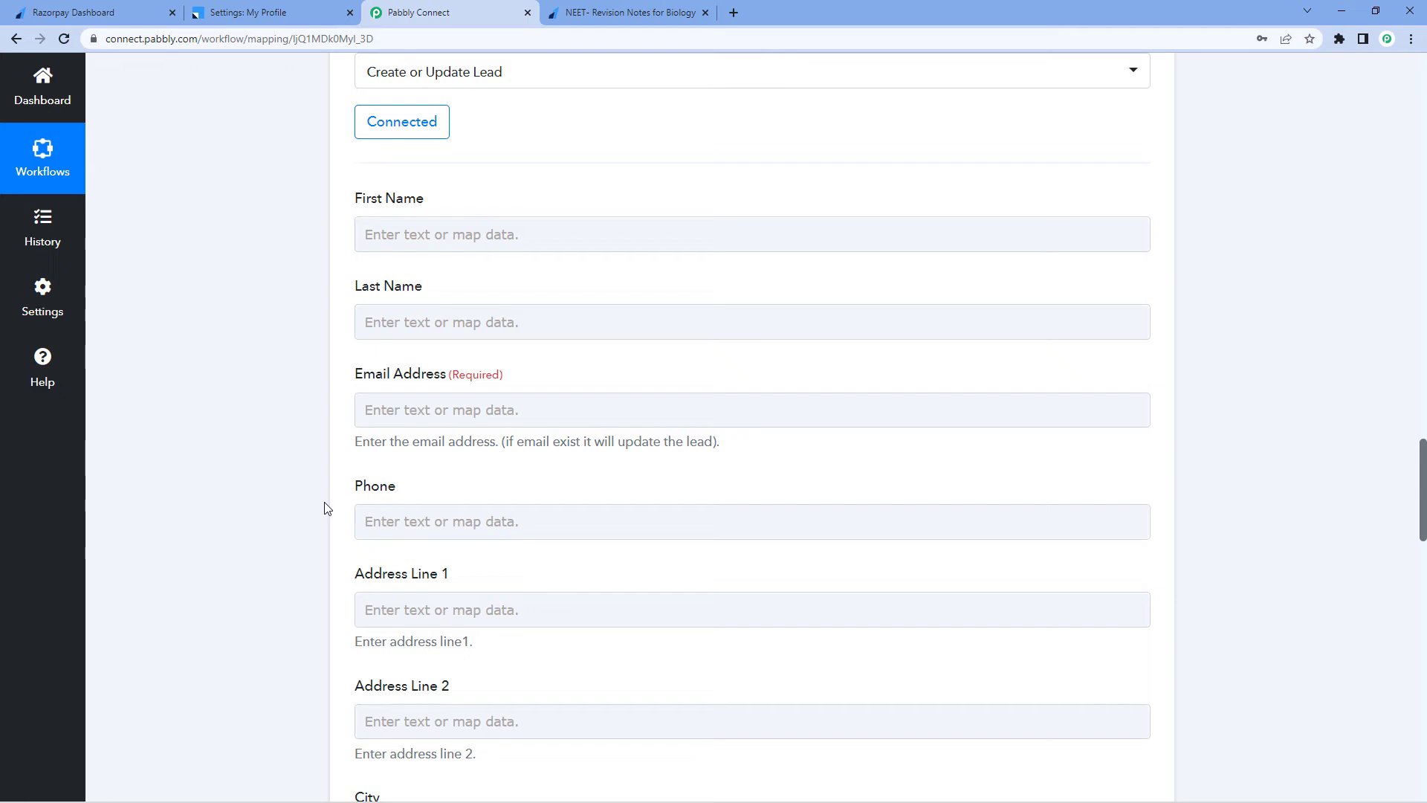
{"action": "scroll", "coordinate": [325, 508], "scroll_direction": "up", "scroll_amount": 15}
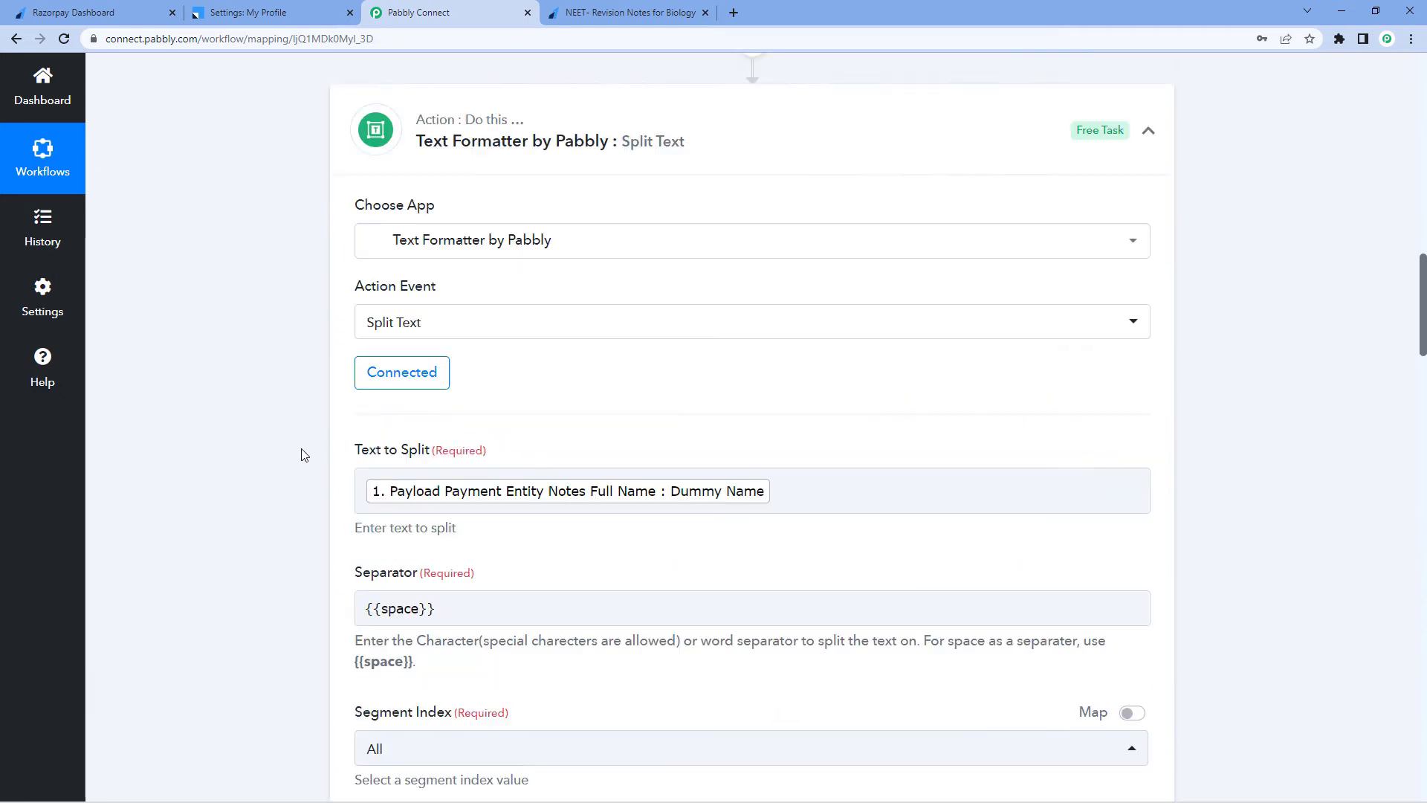
Review the Split Text response values returned for the first and last name
{"action": "scroll", "coordinate": [301, 454], "scroll_direction": "up", "scroll_amount": 3}
{"action": "scroll", "coordinate": [301, 455], "scroll_direction": "down", "scroll_amount": 10}
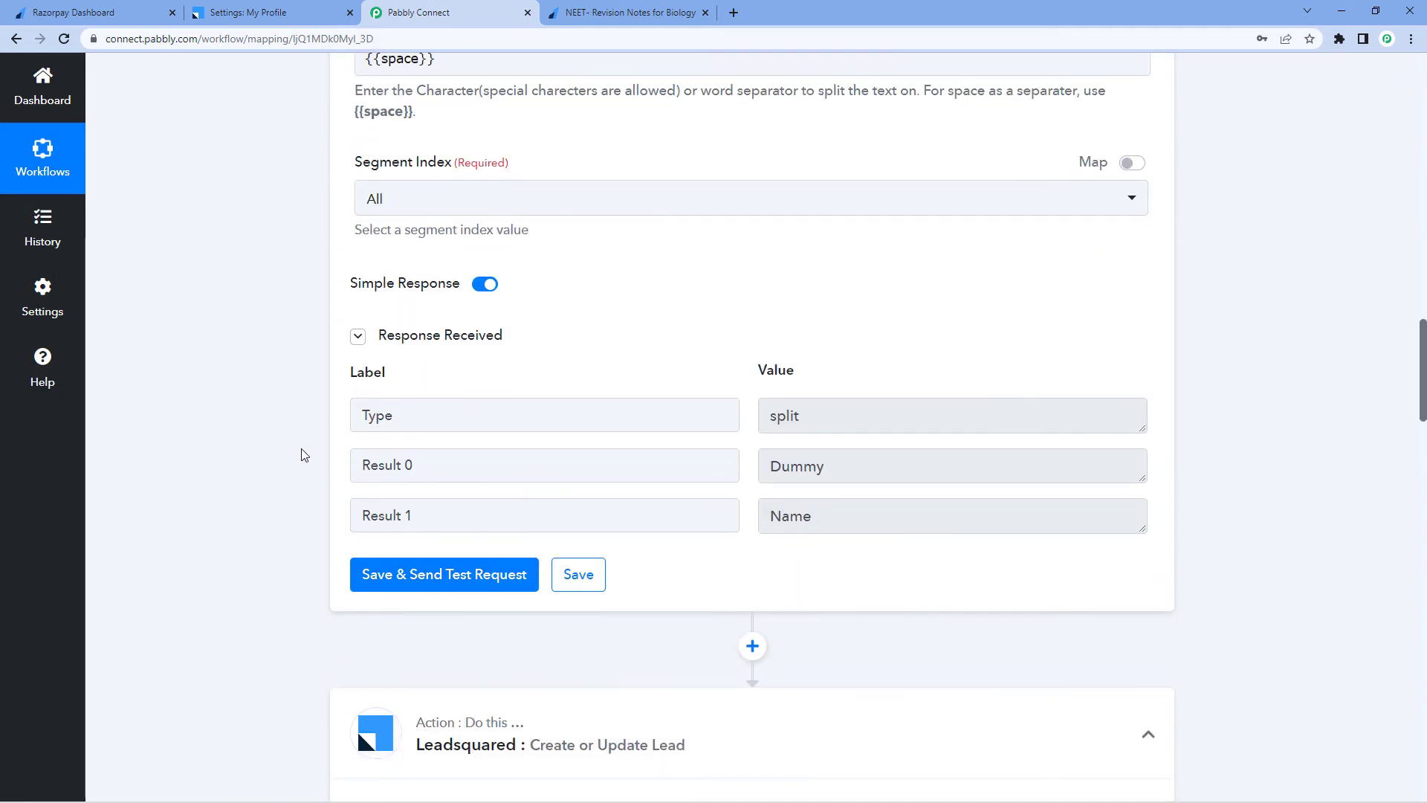
{"action": "scroll", "coordinate": [646, 233], "scroll_direction": "down", "scroll_amount": 3}
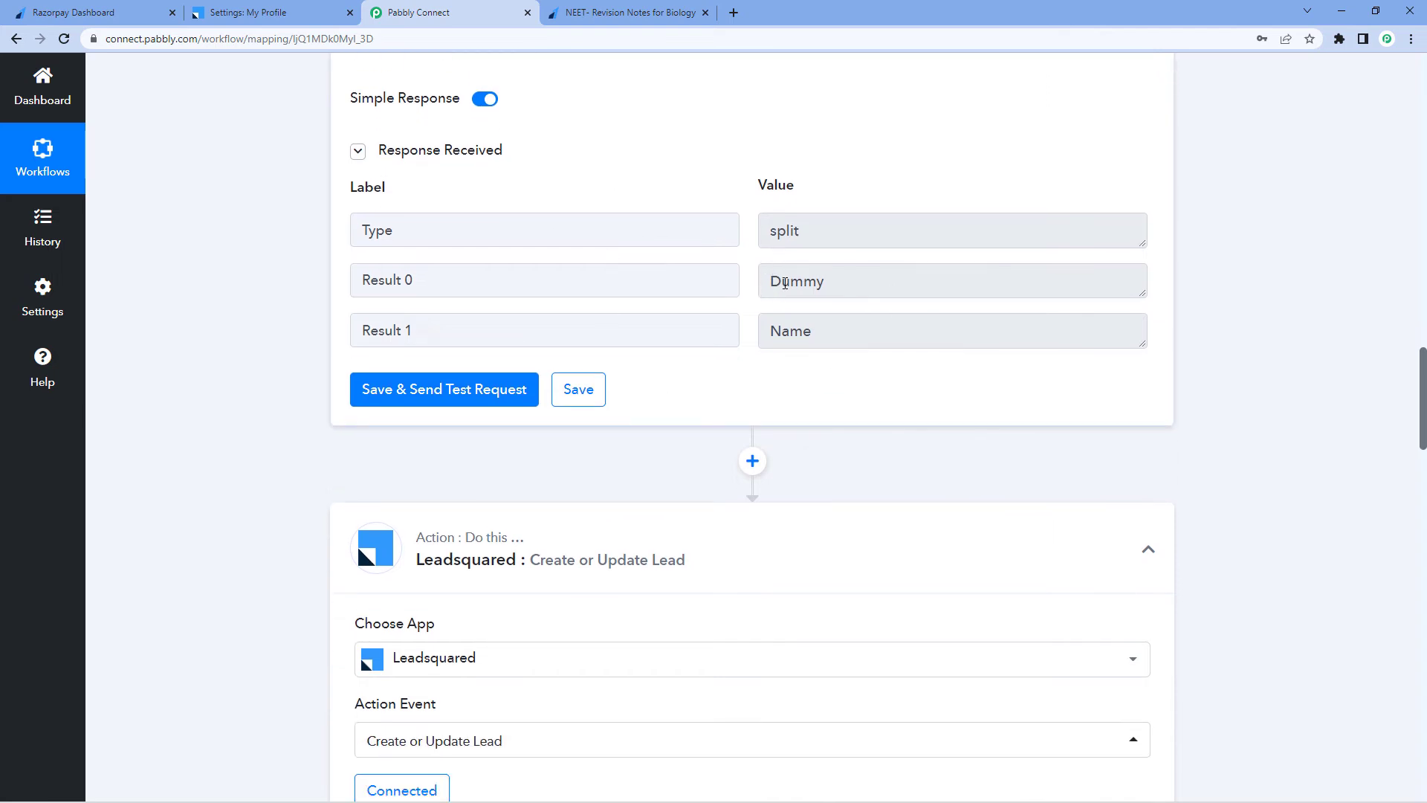
{"action": "left_click_drag", "start_coordinate": [835, 285], "coordinate": [764, 285]}
{"action": "left_click_drag", "start_coordinate": [820, 328], "coordinate": [749, 295]}
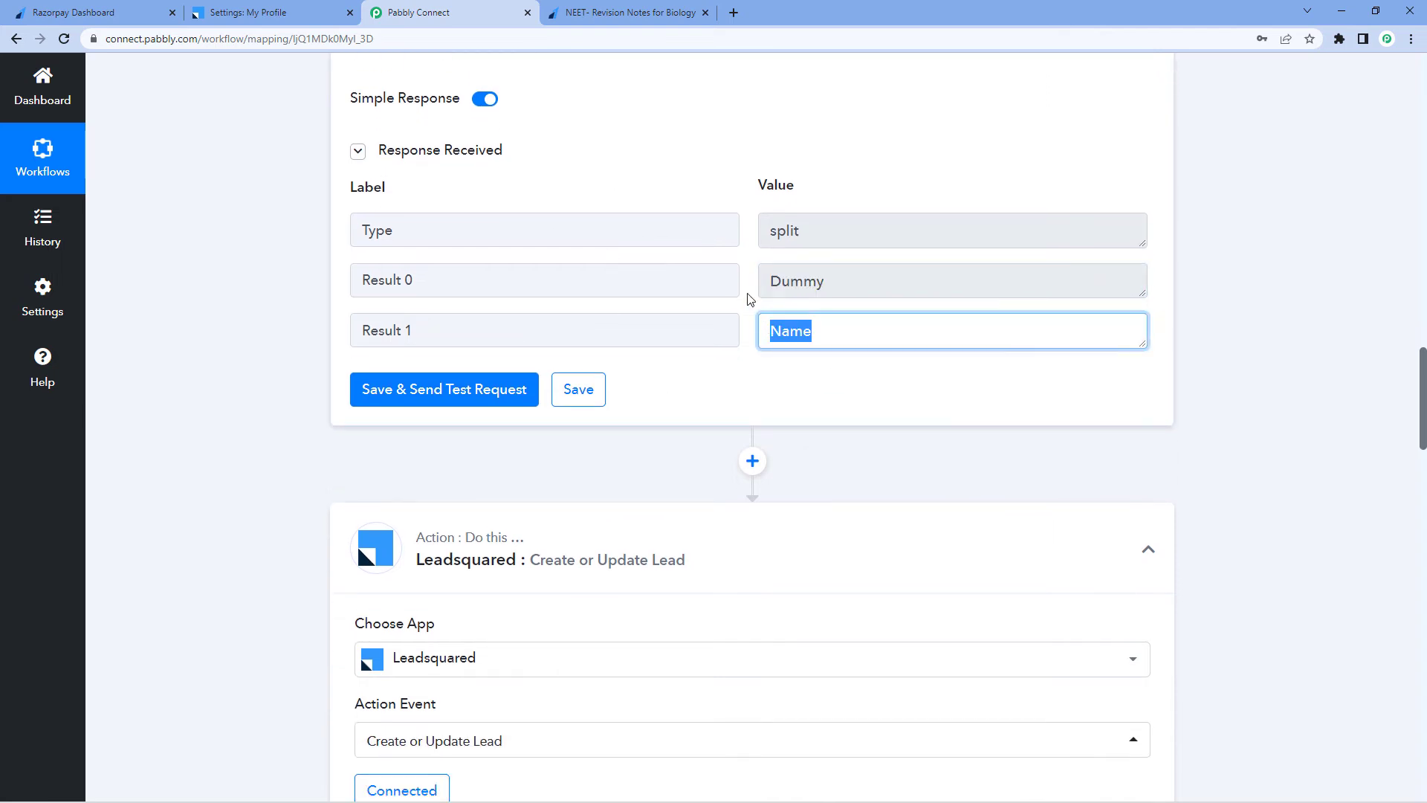
{"action": "left_click", "coordinate": [749, 294]}
{"action": "left_click_drag", "start_coordinate": [853, 287], "coordinate": [766, 284]}
{"action": "left_click_drag", "start_coordinate": [826, 332], "coordinate": [758, 333]}
{"action": "scroll", "coordinate": [288, 346], "scroll_direction": "down", "scroll_amount": 10}
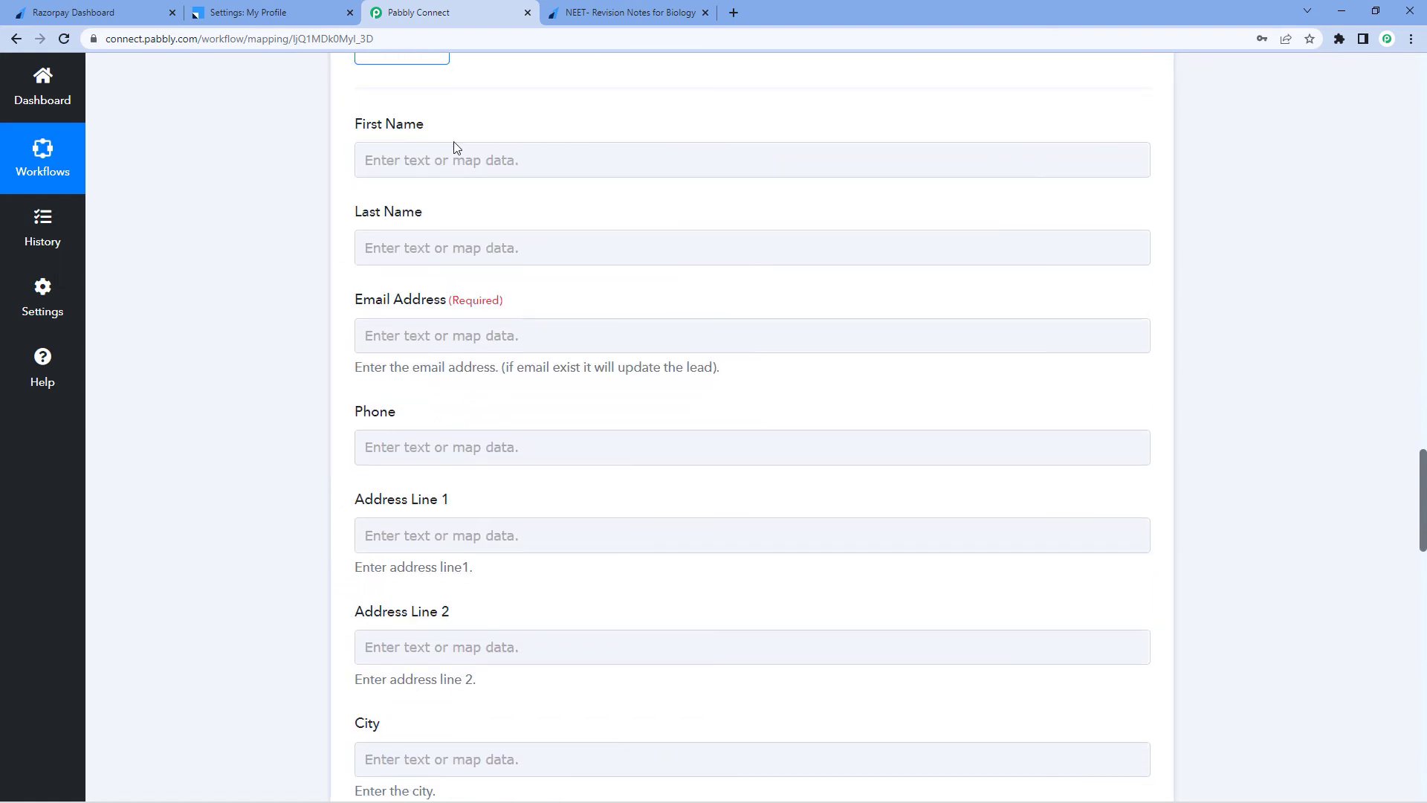
Map the lead's First Name to Split Text Result 0 and Last Name to Result 1
{"action": "left_click", "coordinate": [406, 150]}
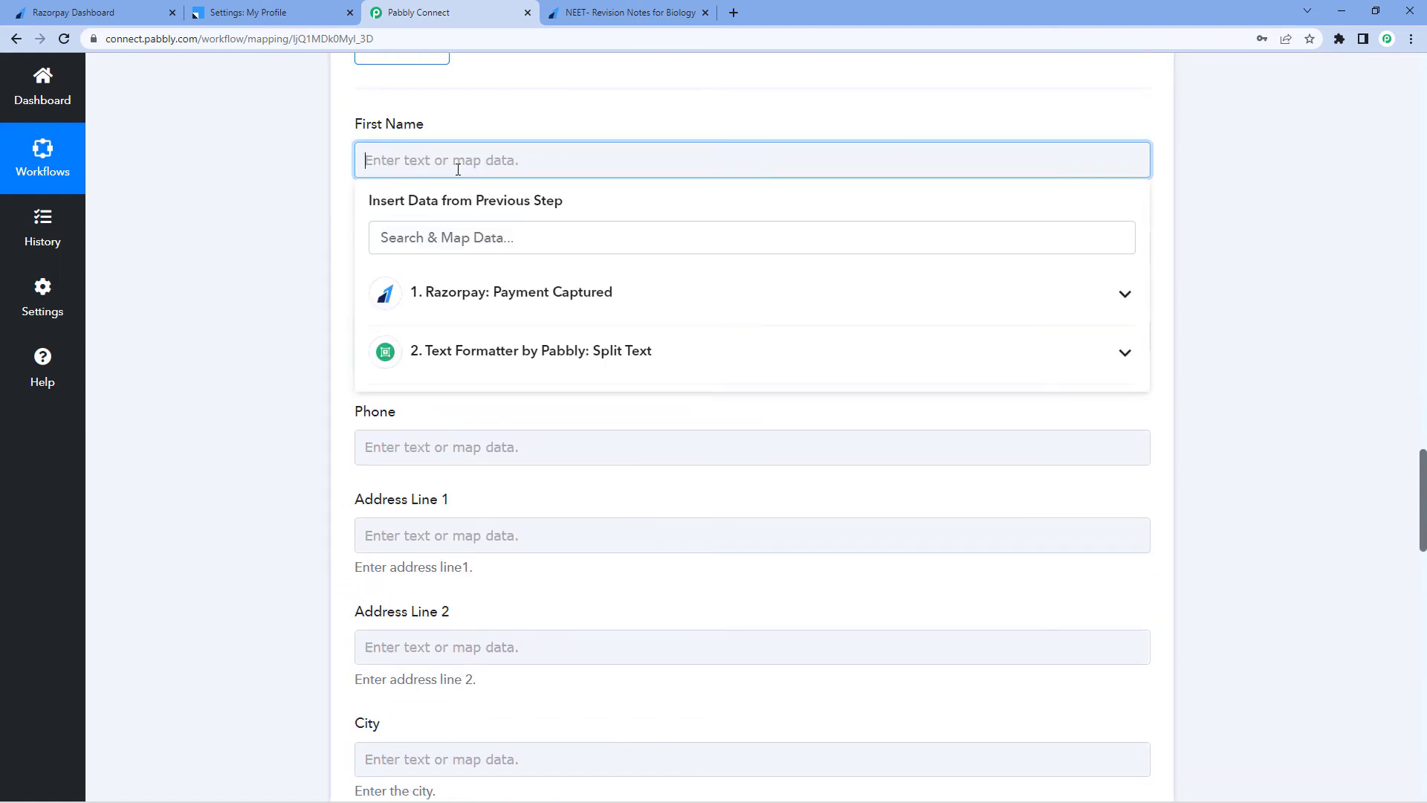
{"action": "left_click", "coordinate": [473, 350]}
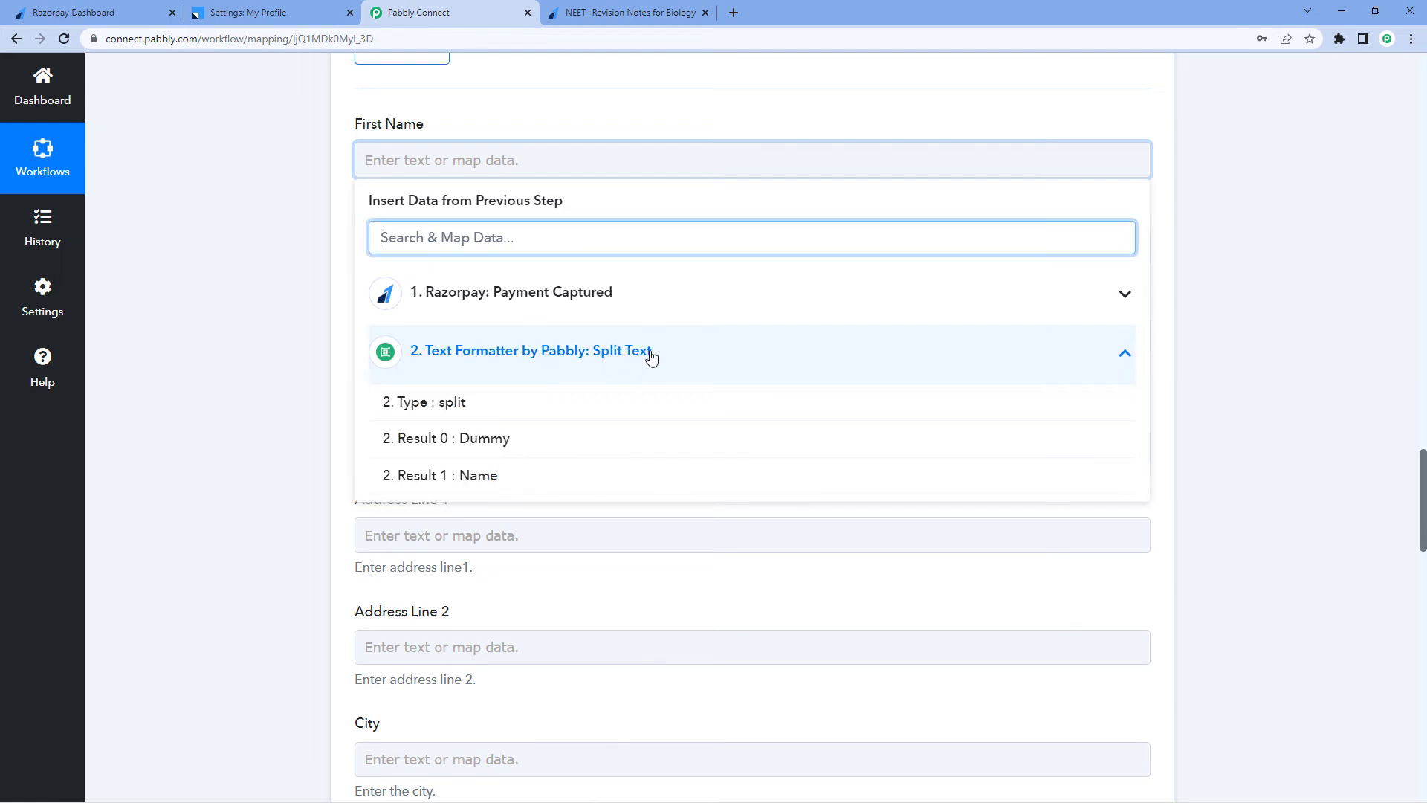
{"action": "left_click", "coordinate": [440, 440]}
{"action": "left_click", "coordinate": [275, 320]}
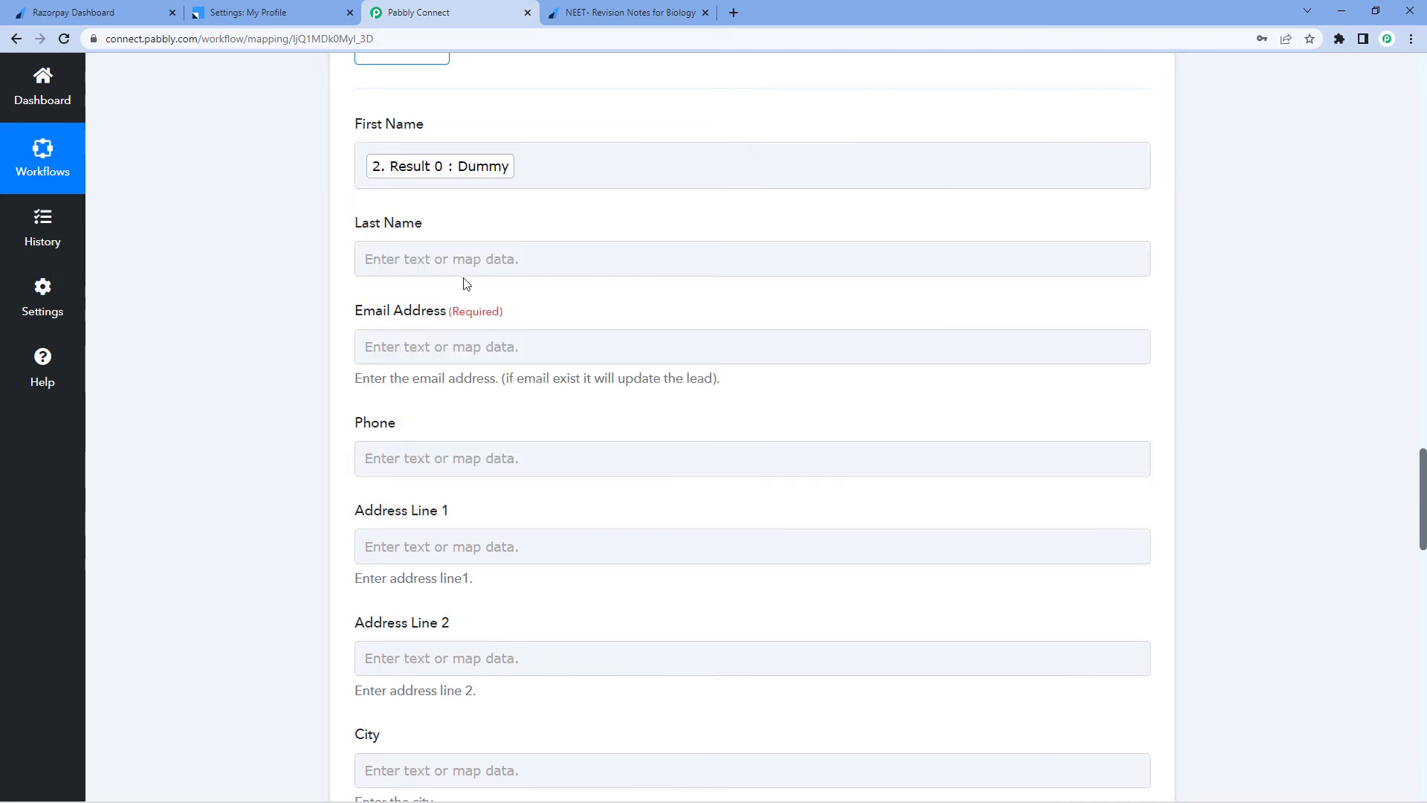
{"action": "left_click", "coordinate": [470, 259]}
{"action": "left_click", "coordinate": [444, 455]}
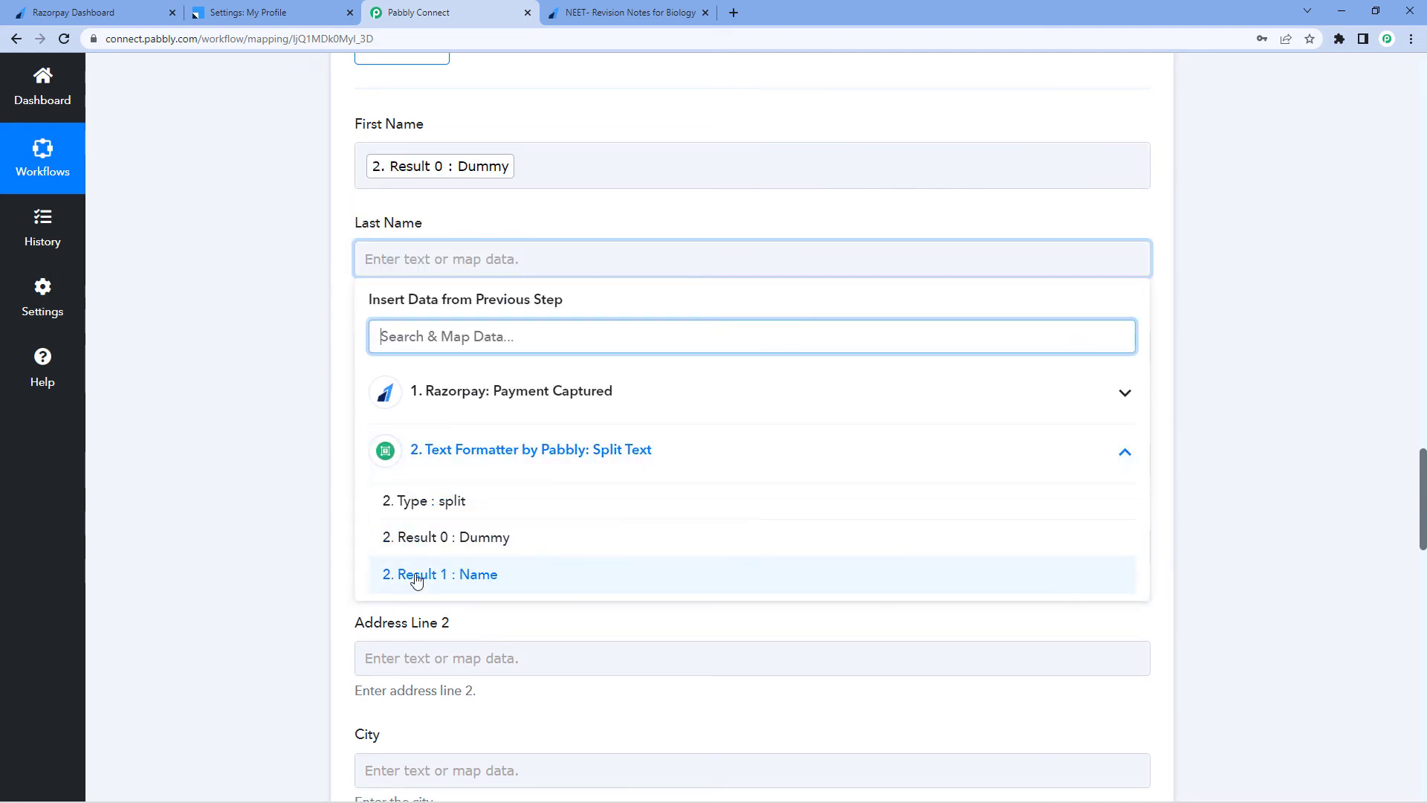
{"action": "left_click", "coordinate": [491, 574]}
{"action": "left_click", "coordinate": [301, 430]}
Map the Email Address field to the Razorpay Payload Payment Entity Email value
{"action": "scroll", "coordinate": [302, 405], "scroll_direction": "down", "scroll_amount": 2}
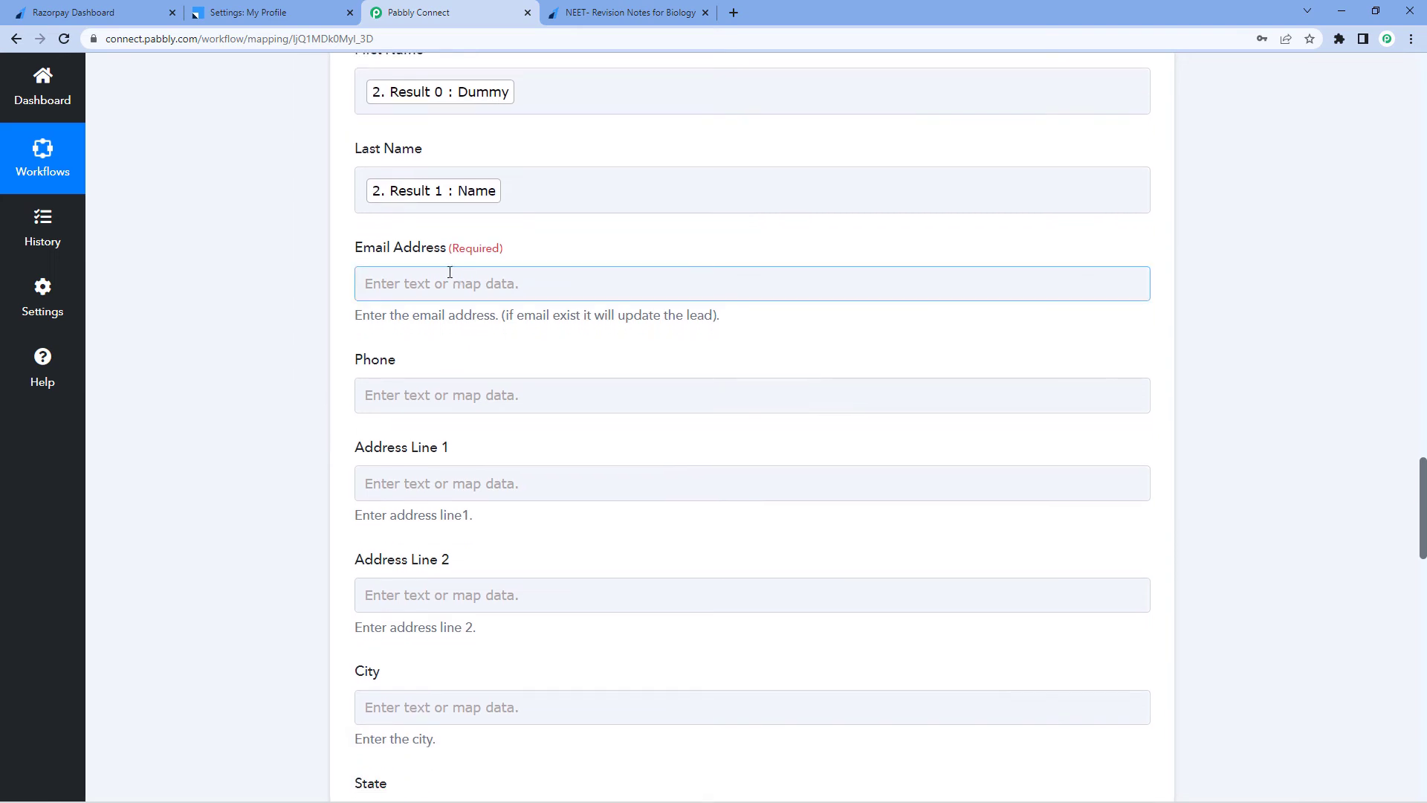
{"action": "left_click", "coordinate": [360, 279]}
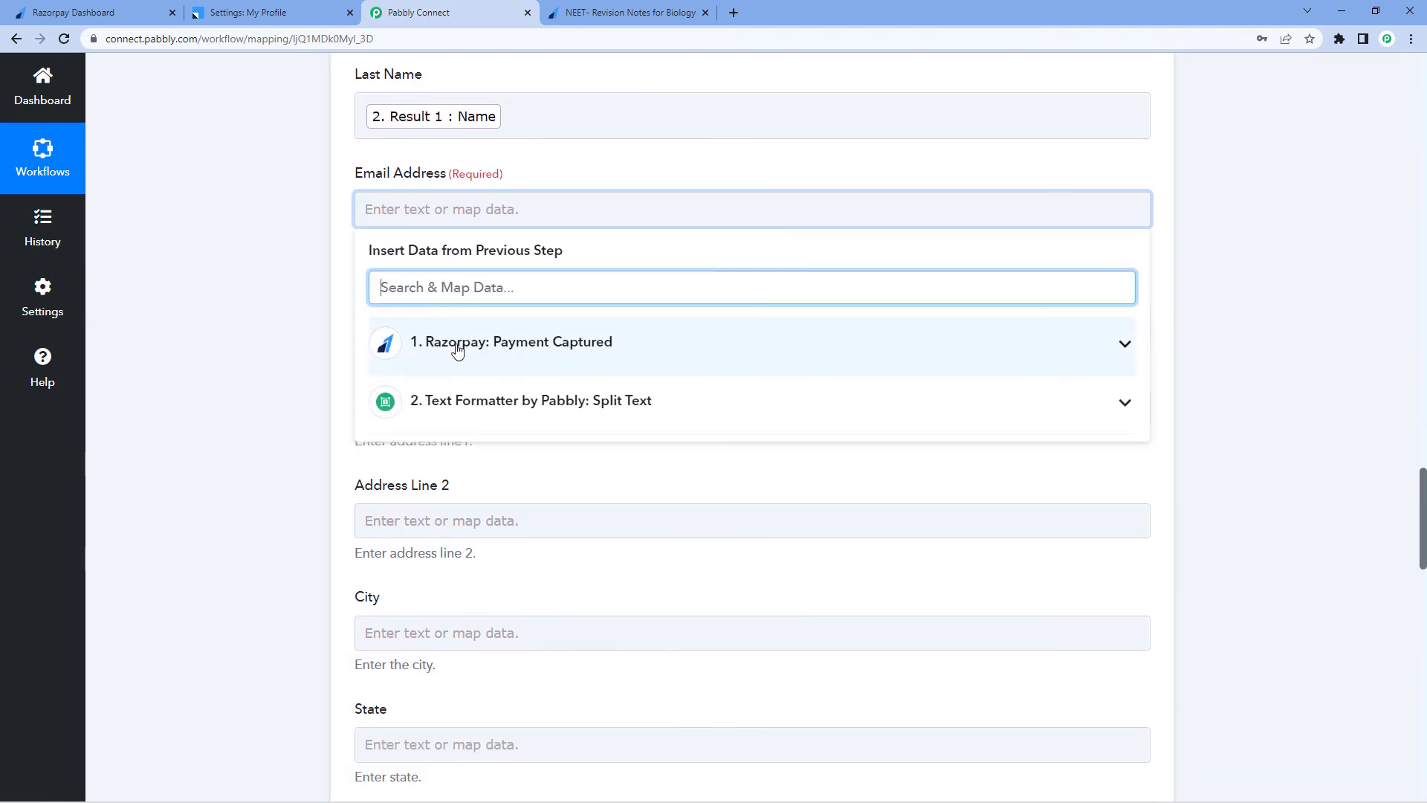
{"action": "left_click", "coordinate": [515, 344]}
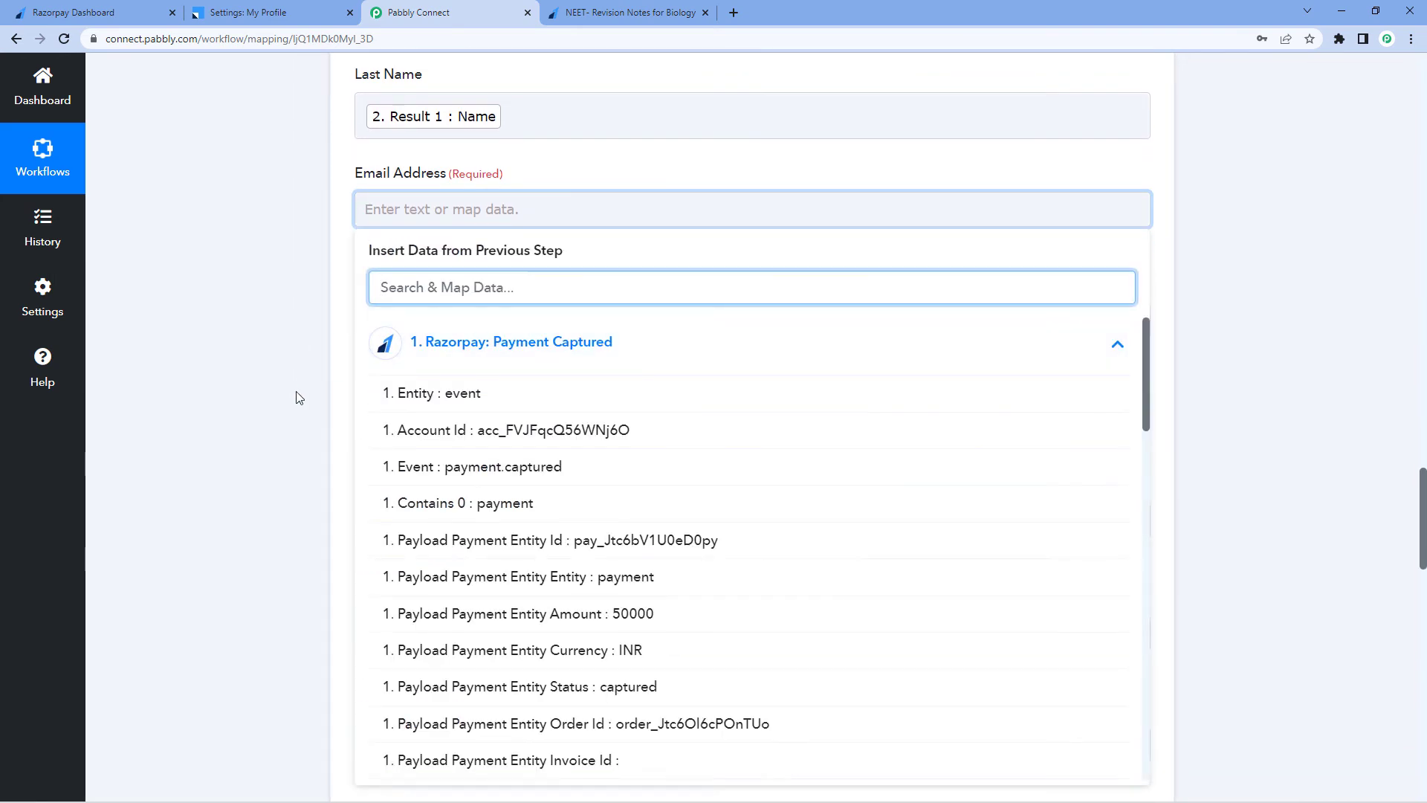
{"action": "scroll", "coordinate": [297, 397], "scroll_direction": "down", "scroll_amount": 2}
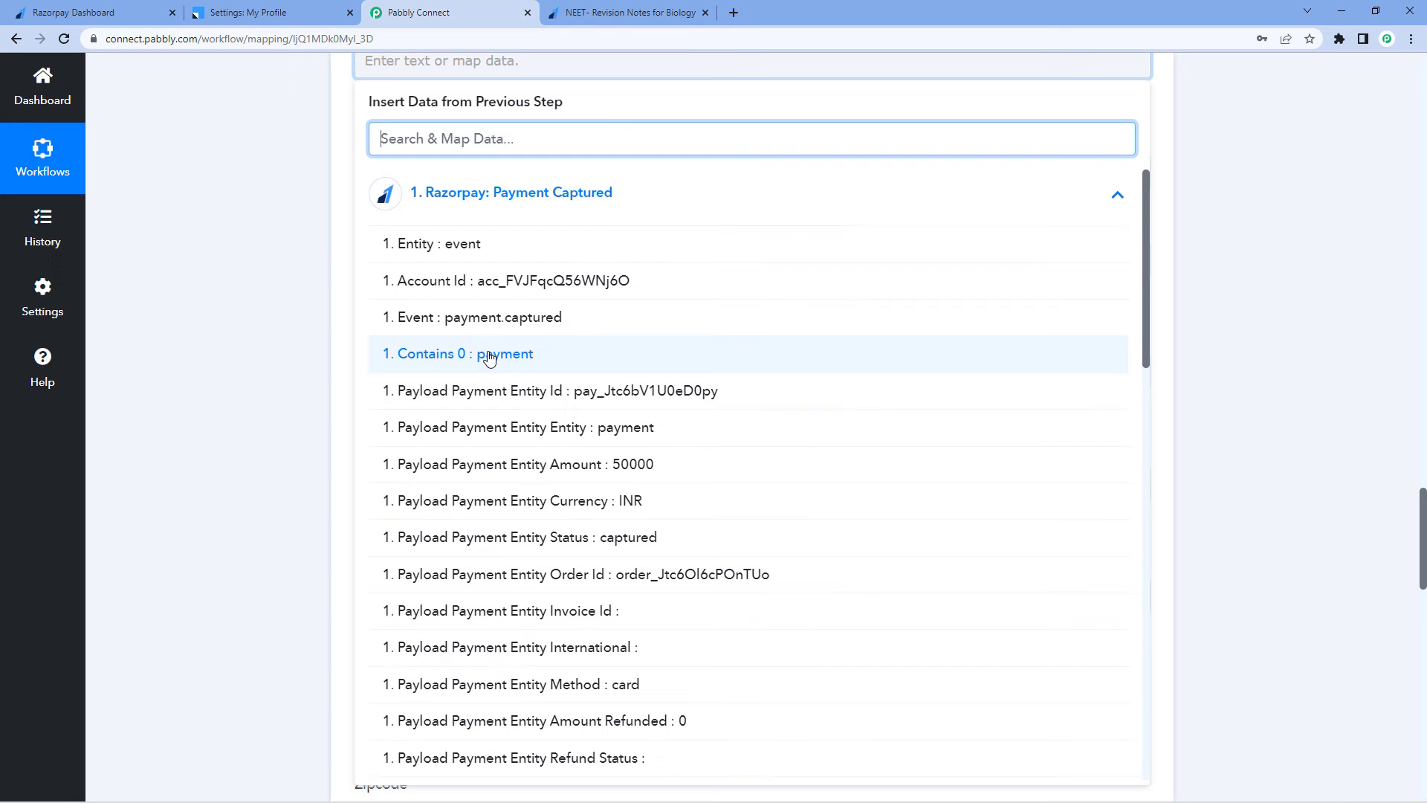
{"action": "scroll", "coordinate": [488, 357], "scroll_direction": "down", "scroll_amount": 5}
{"action": "scroll", "coordinate": [488, 359], "scroll_direction": "down", "scroll_amount": 5}
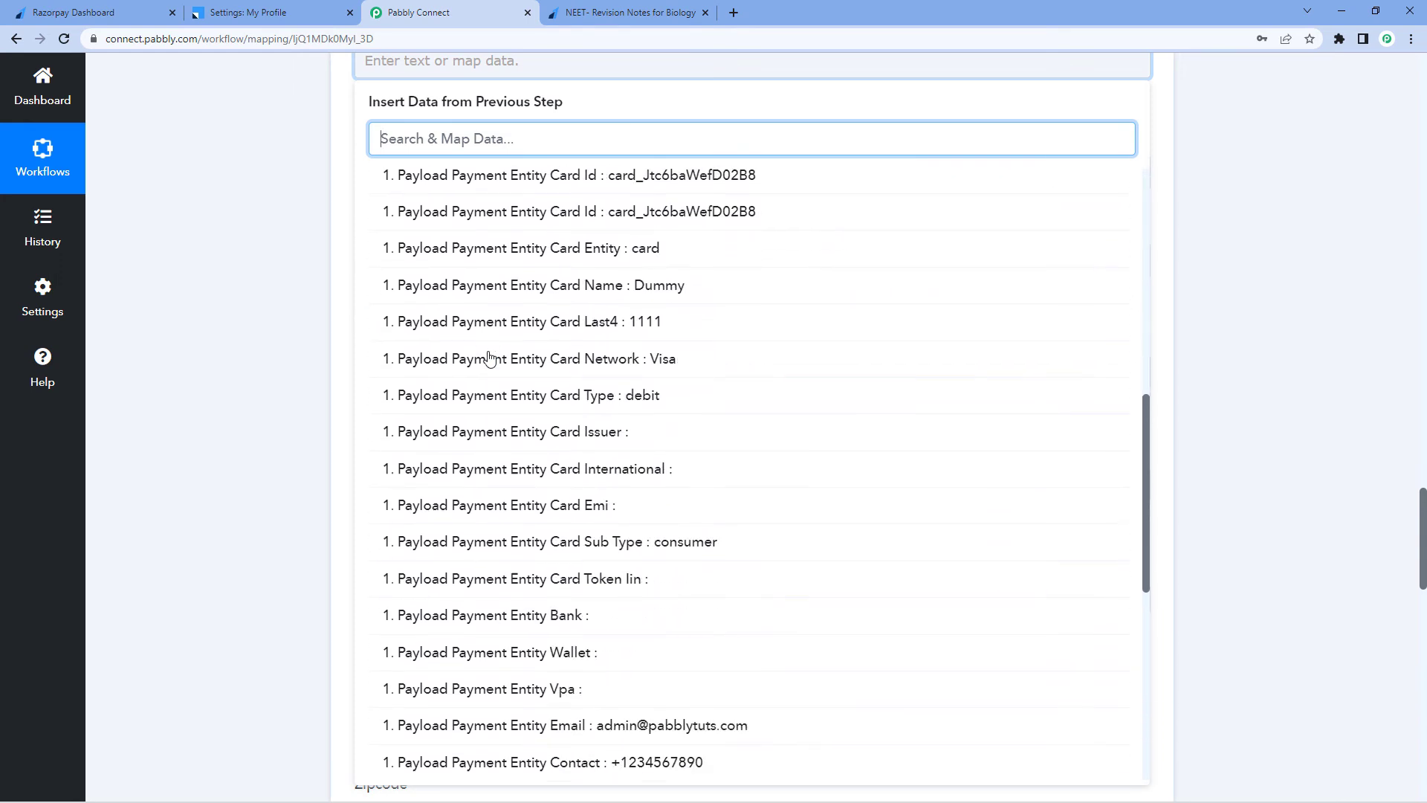
{"action": "left_click", "coordinate": [620, 678]}
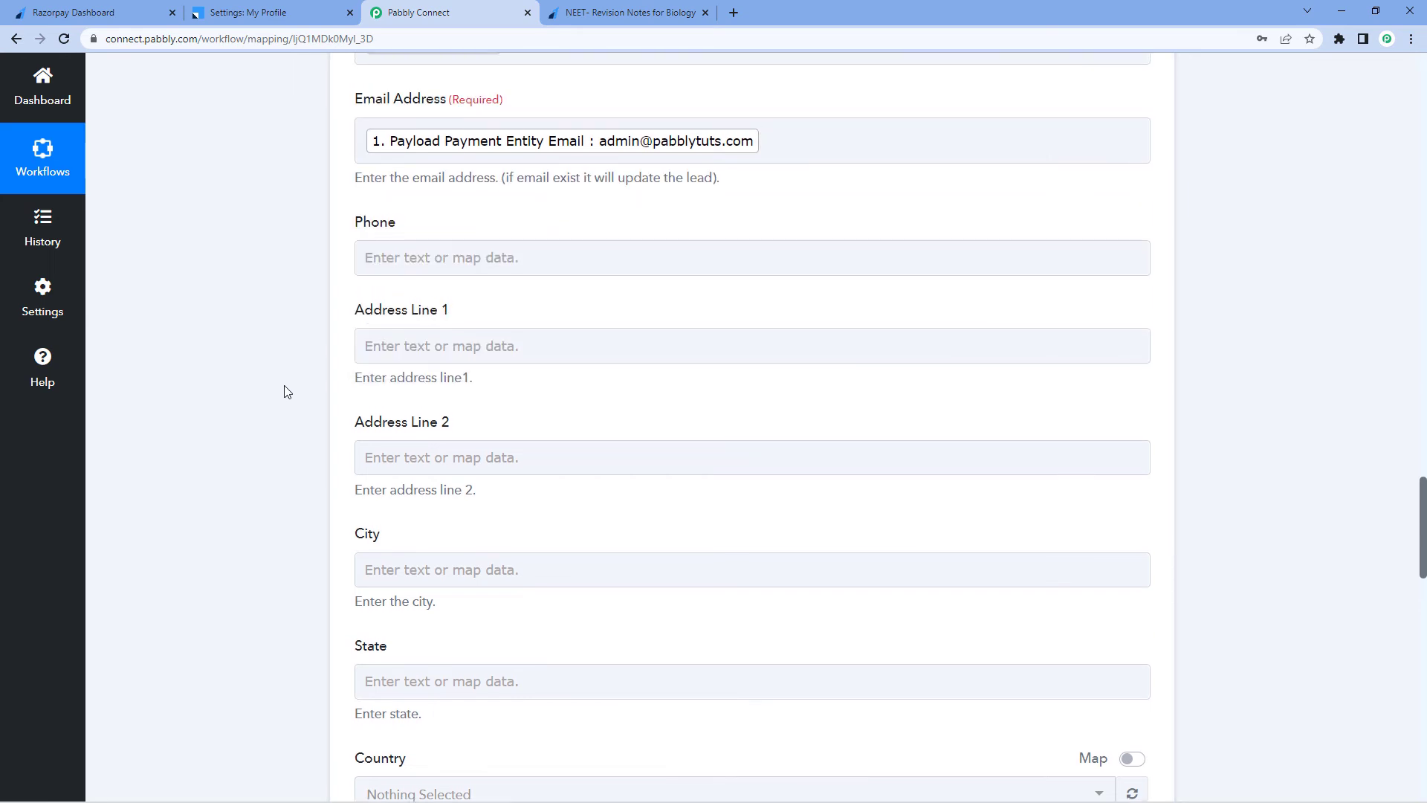
Map the Phone field to the Razorpay Payload Payment Entity Notes Mobile Number value
{"action": "left_click", "coordinate": [413, 257]}
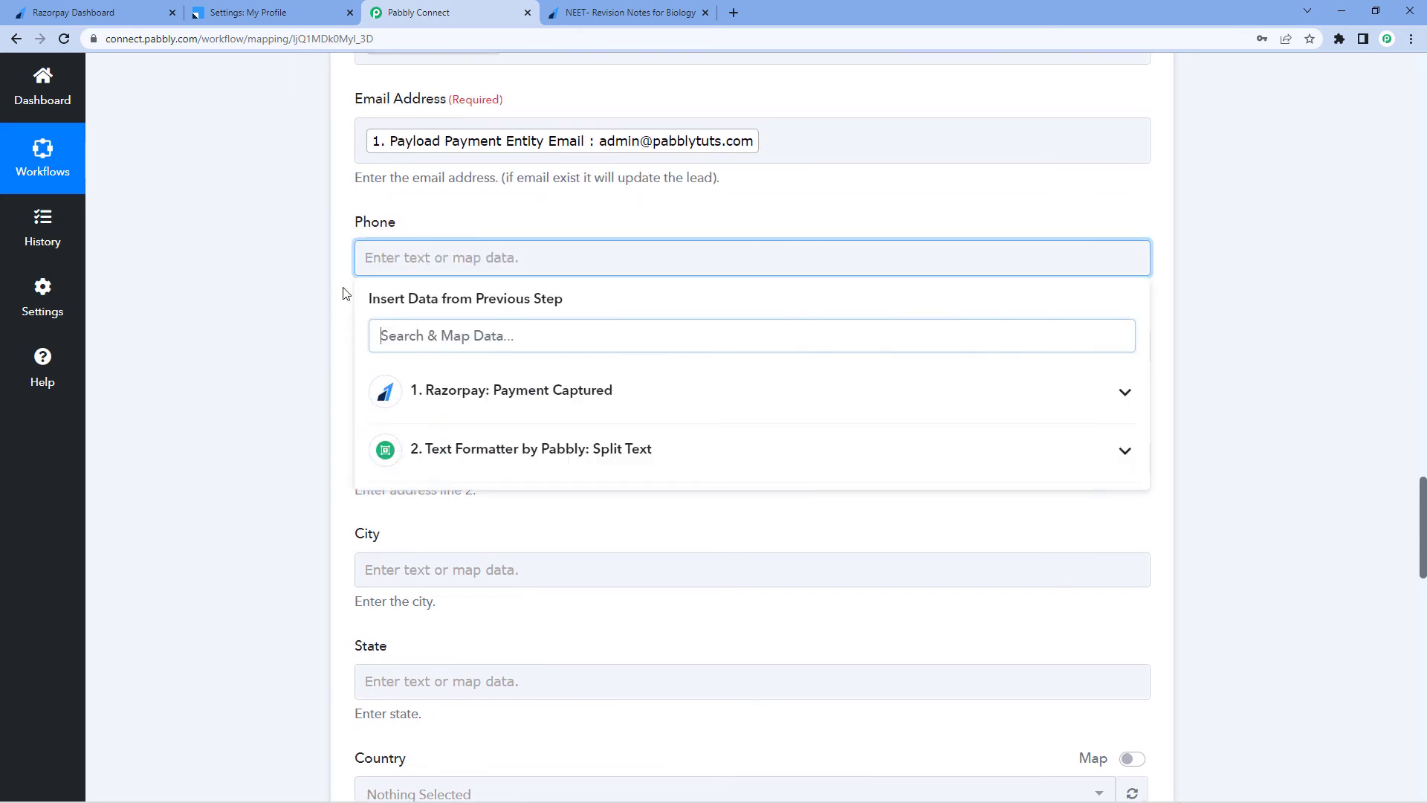
{"action": "scroll", "coordinate": [321, 302], "scroll_direction": "down", "scroll_amount": 1}
{"action": "left_click", "coordinate": [528, 321]}
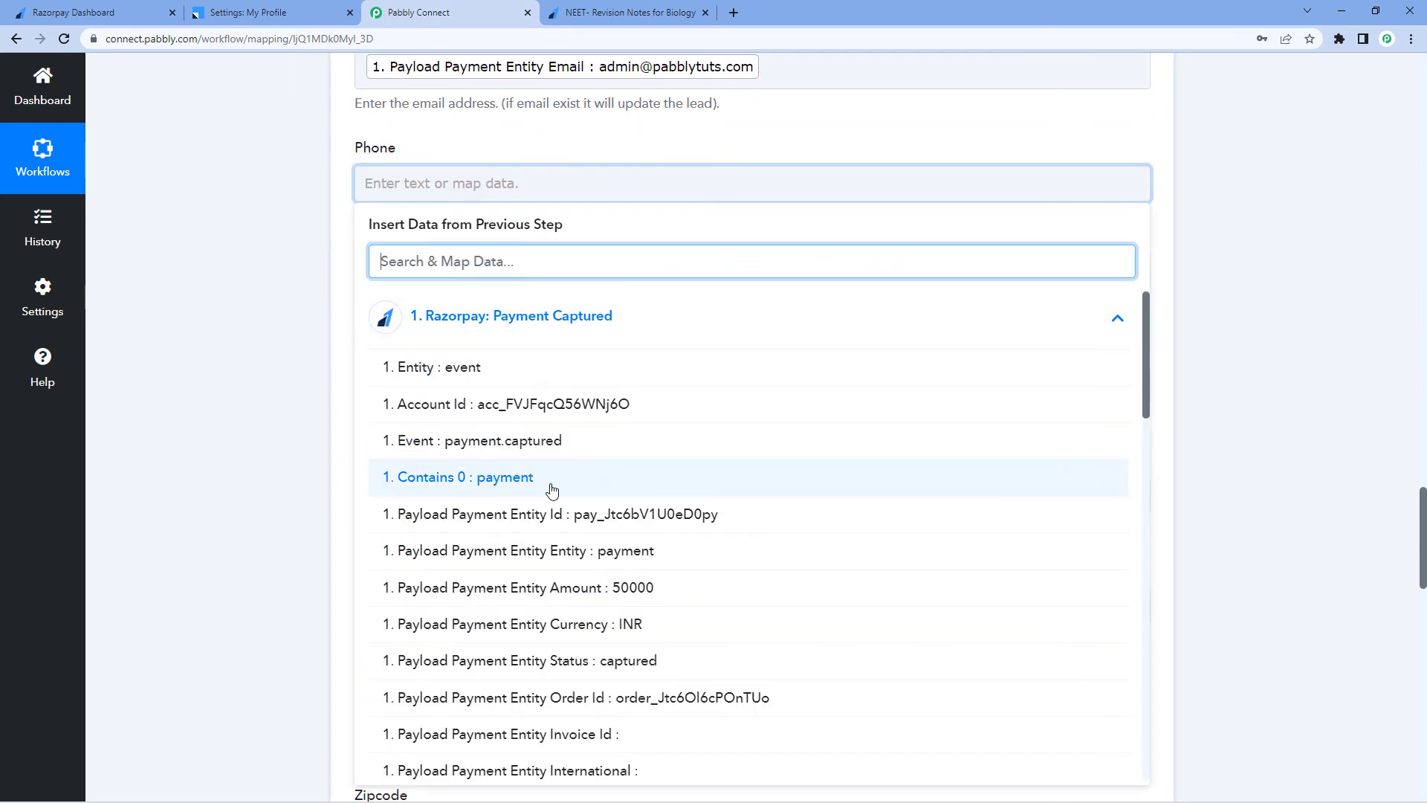
{"action": "scroll", "coordinate": [551, 487], "scroll_direction": "down", "scroll_amount": 6}
{"action": "scroll", "coordinate": [551, 489], "scroll_direction": "down", "scroll_amount": 10}
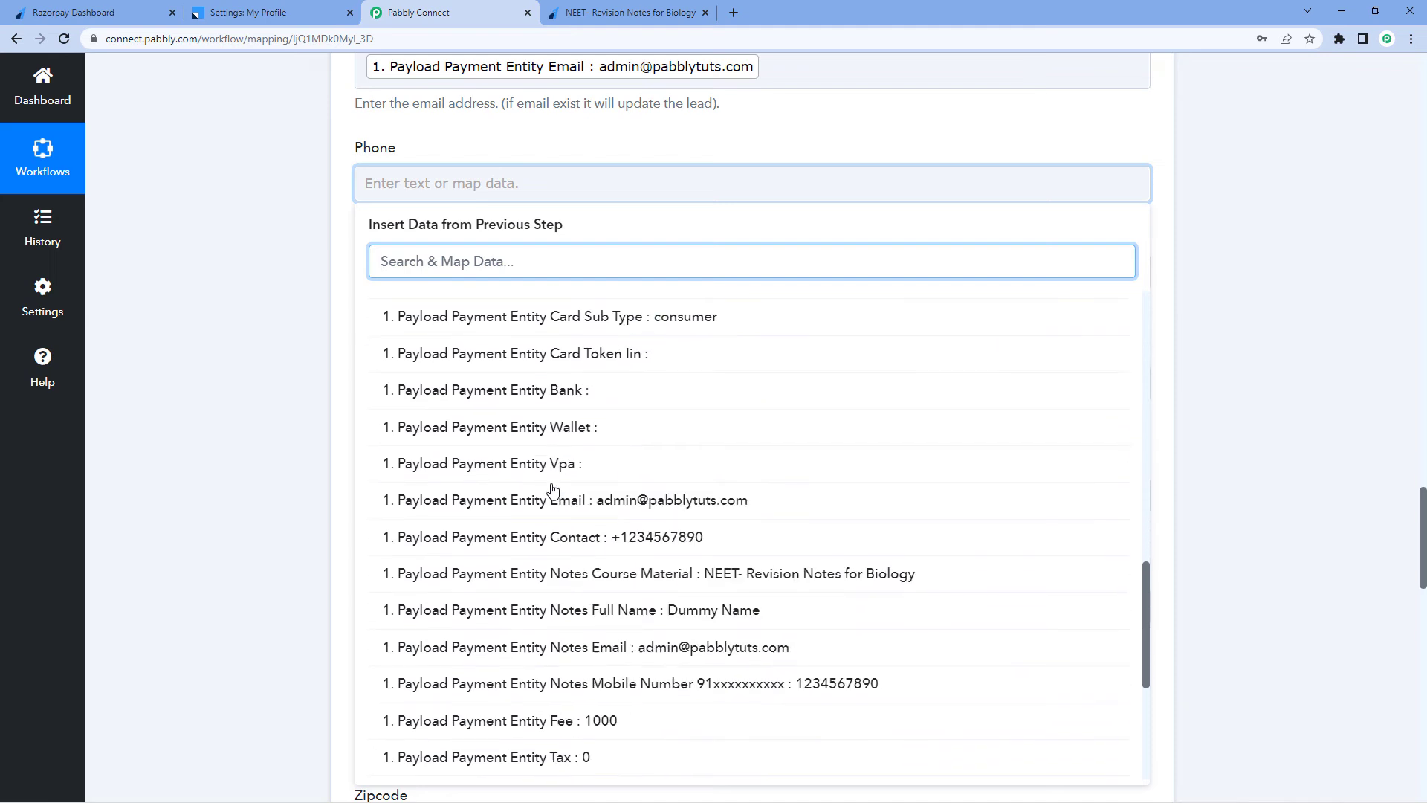
{"action": "left_click", "coordinate": [712, 552]}
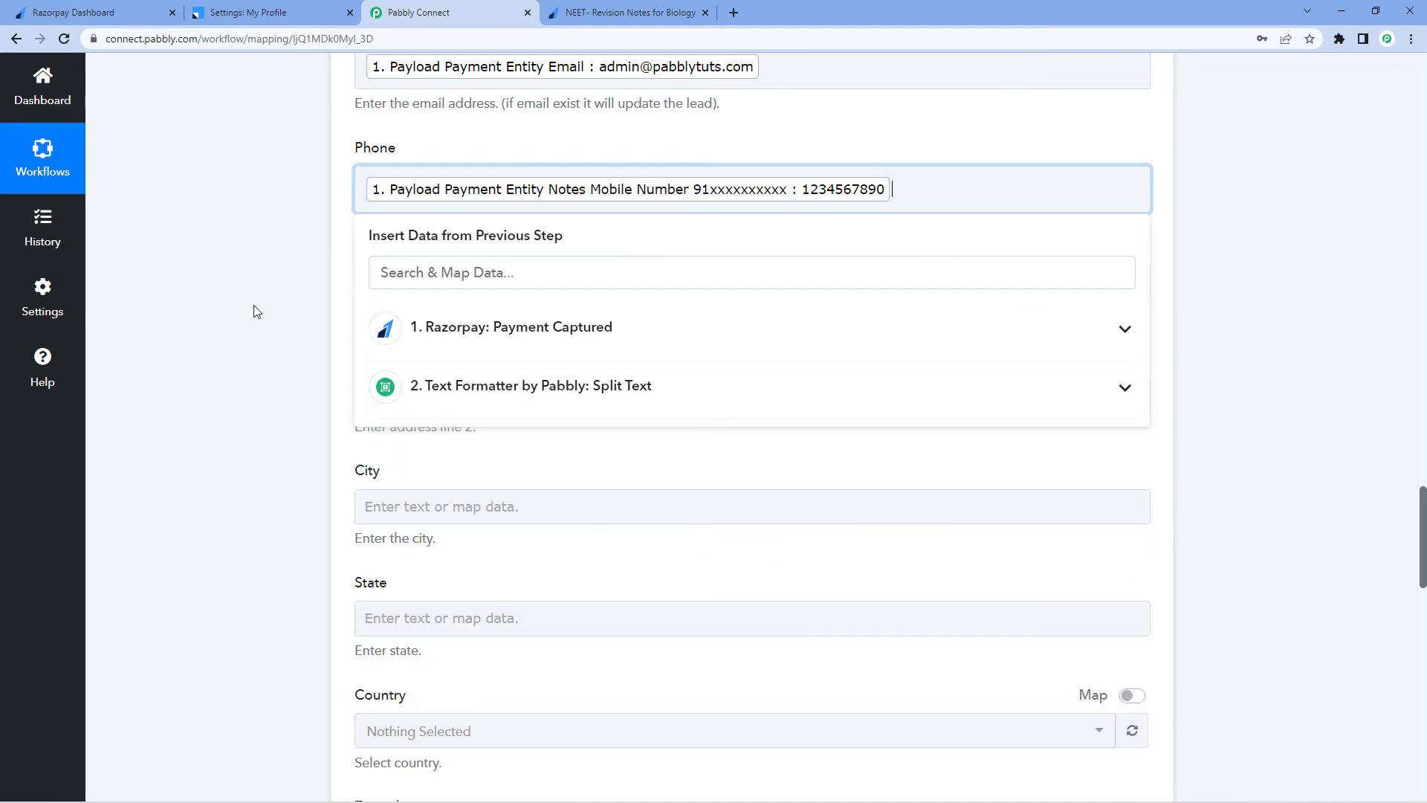
{"action": "left_click", "coordinate": [255, 311]}
Save the Leadsquared action and send a test request
{"action": "scroll", "coordinate": [255, 311], "scroll_direction": "down", "scroll_amount": 1}
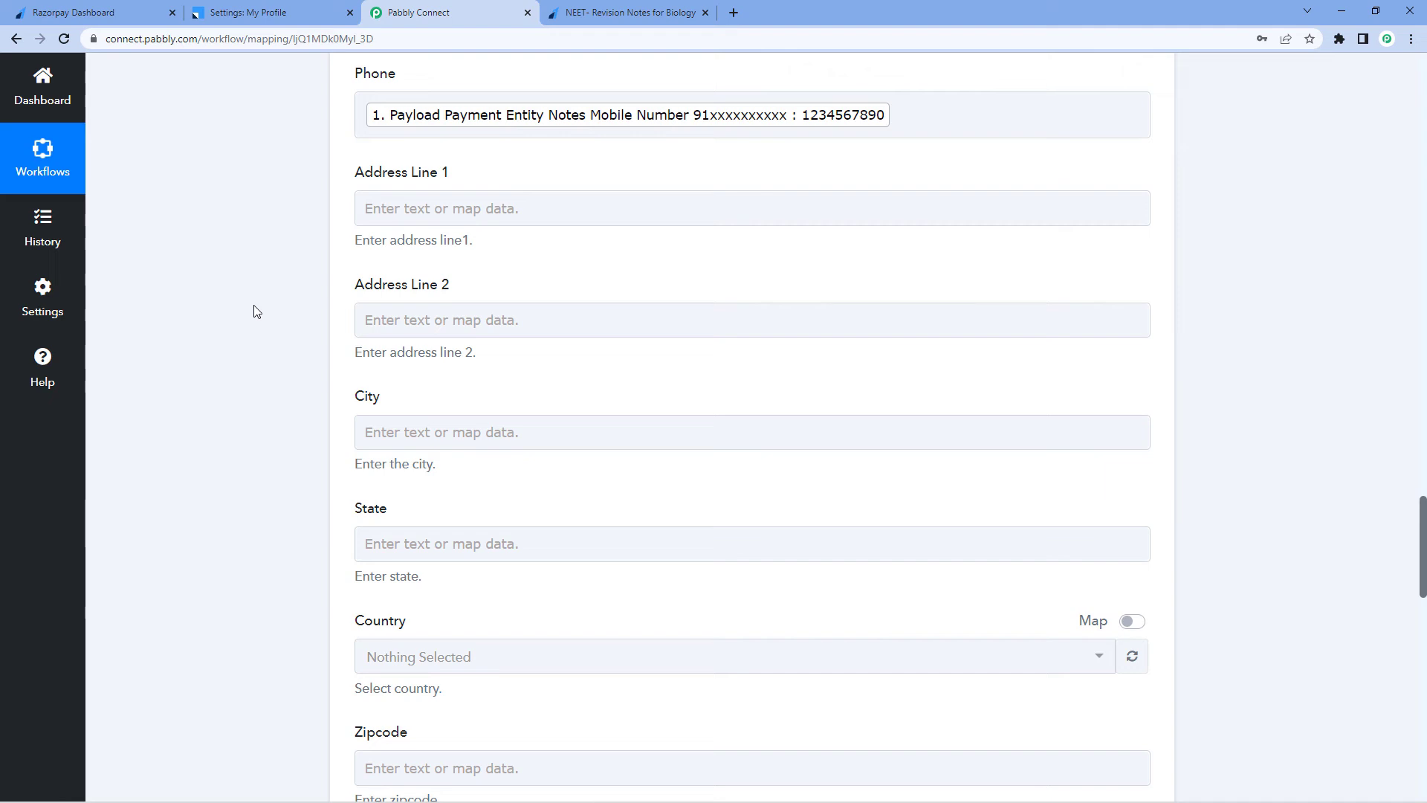
{"action": "scroll", "coordinate": [255, 310], "scroll_direction": "down", "scroll_amount": 4}
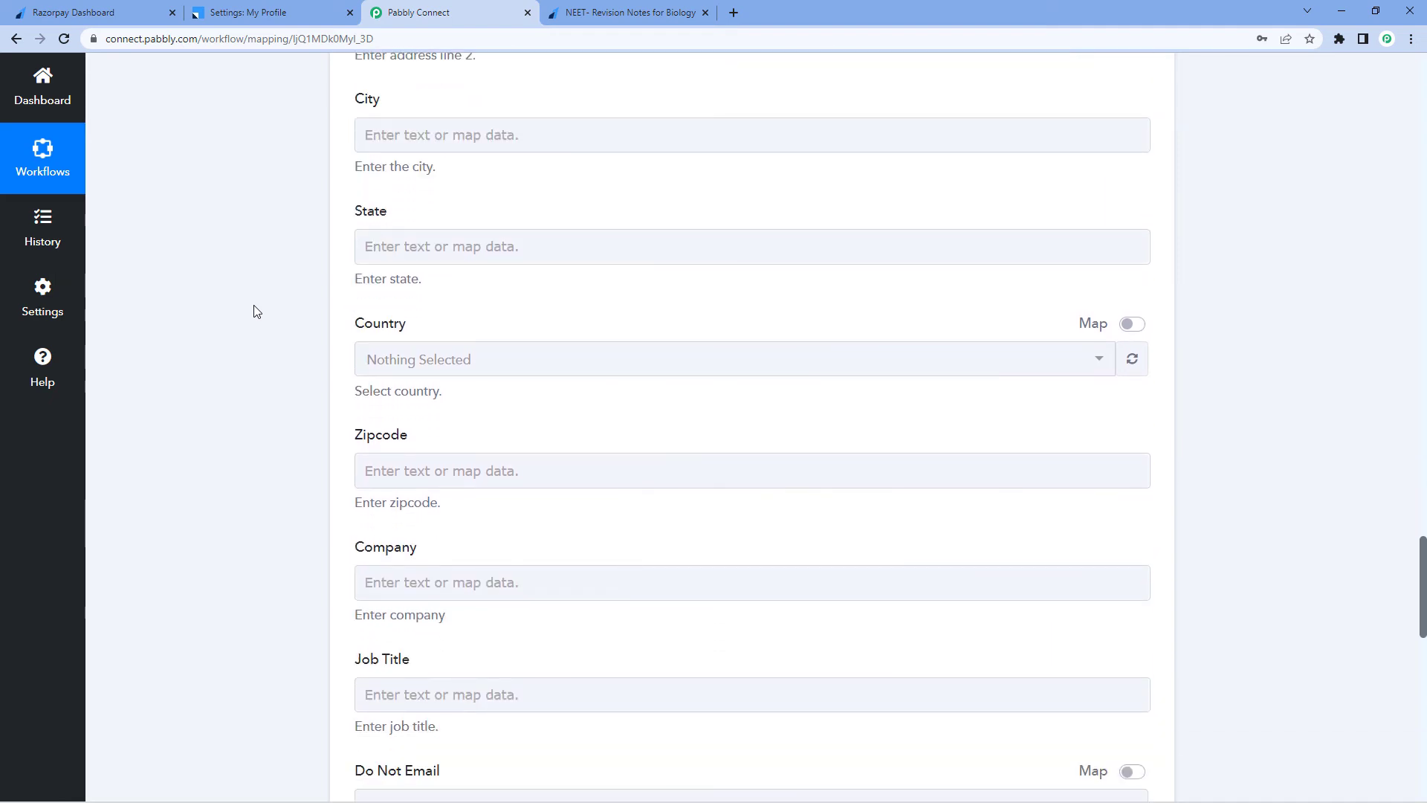
{"action": "scroll", "coordinate": [255, 311], "scroll_direction": "down", "scroll_amount": 13}
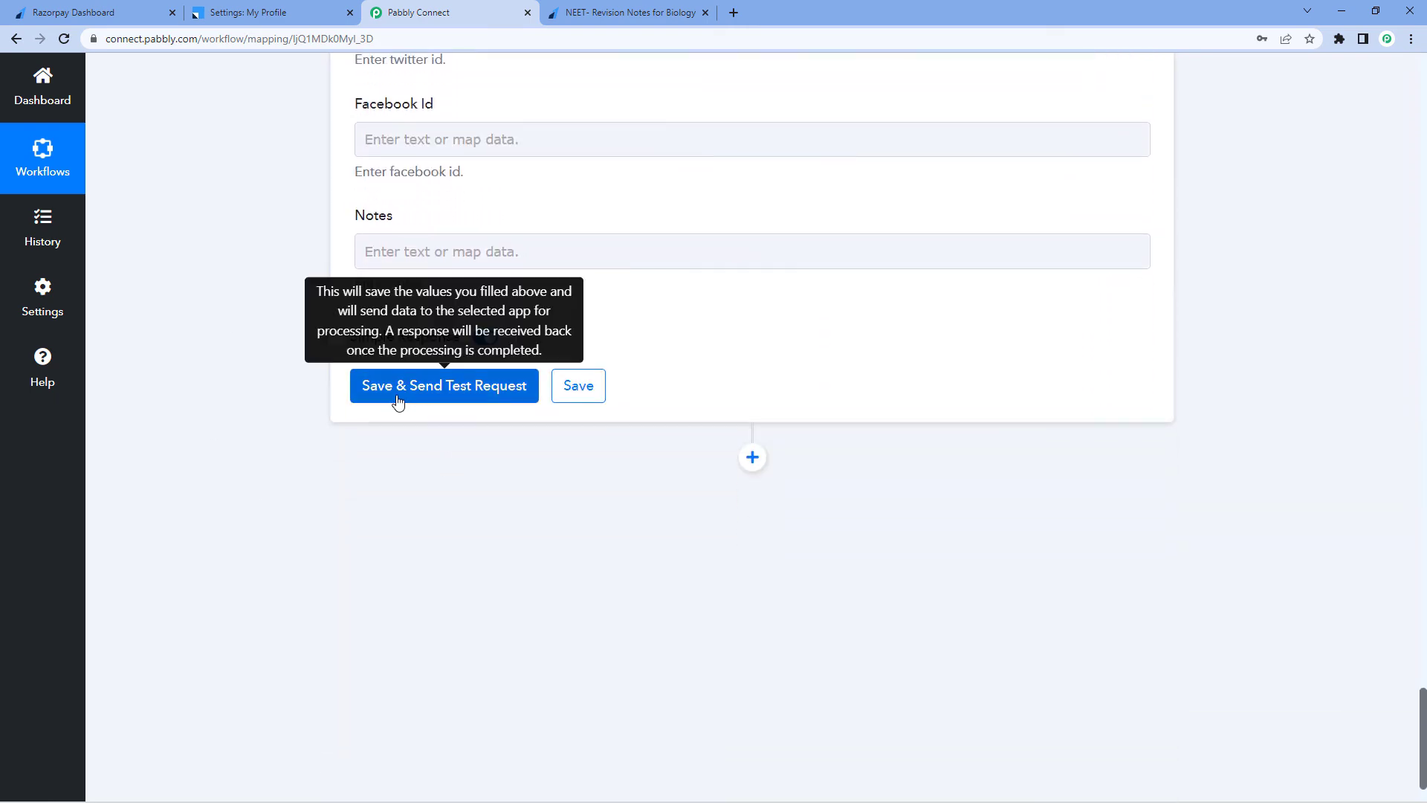
{"action": "left_click", "coordinate": [439, 388]}
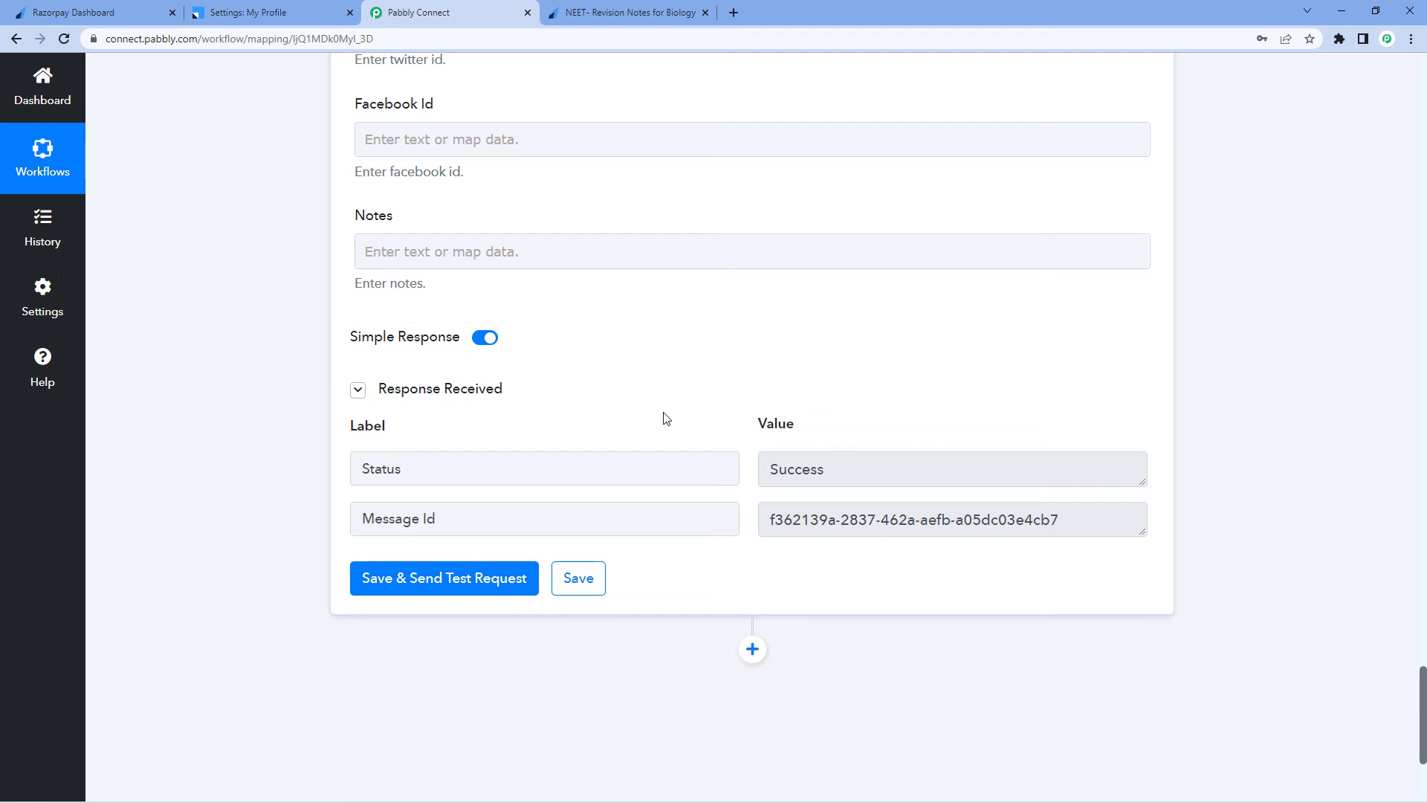
Open Manage Leads in LeadSquared to check for the newly created lead
{"action": "scroll", "coordinate": [668, 394], "scroll_direction": "up", "scroll_amount": 3}
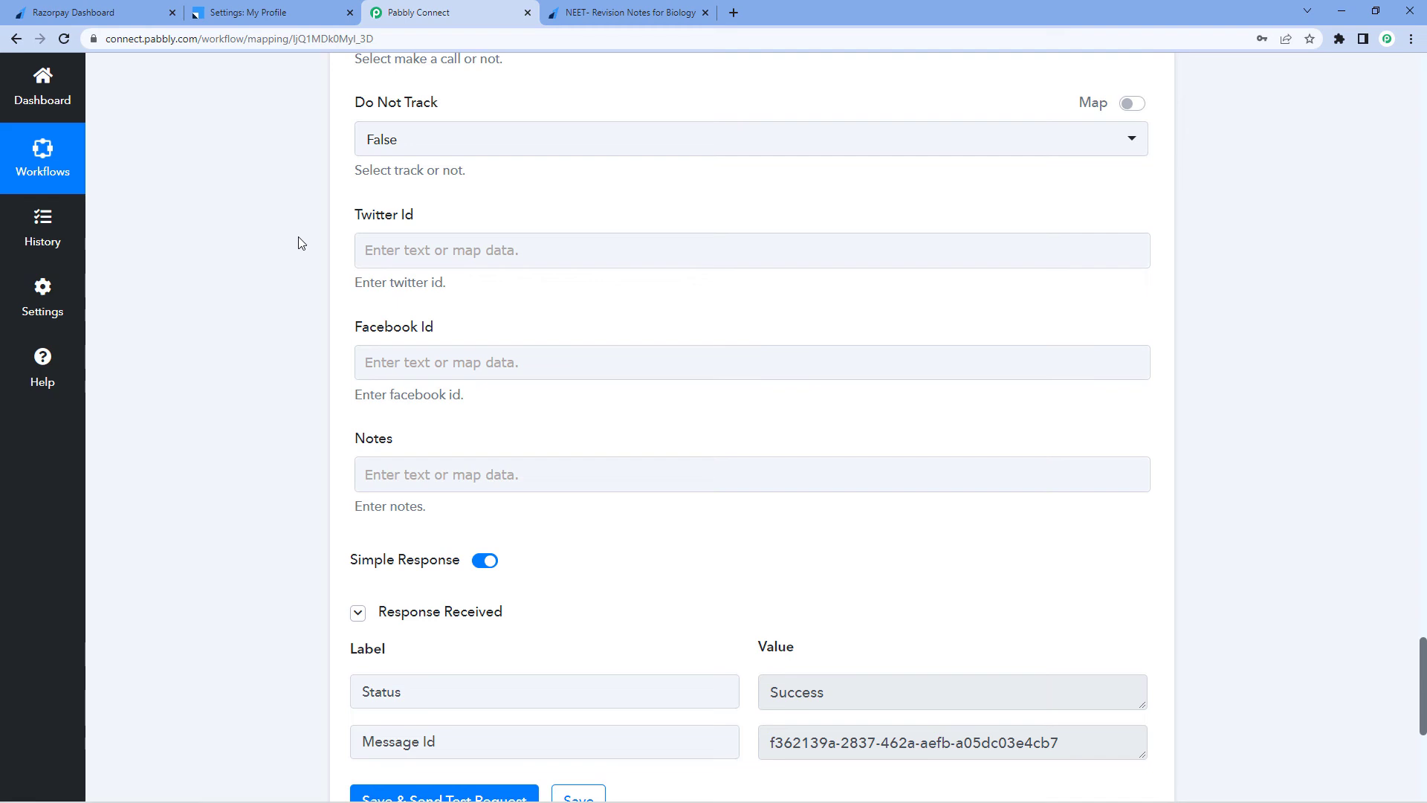
{"action": "left_click", "coordinate": [257, 12]}
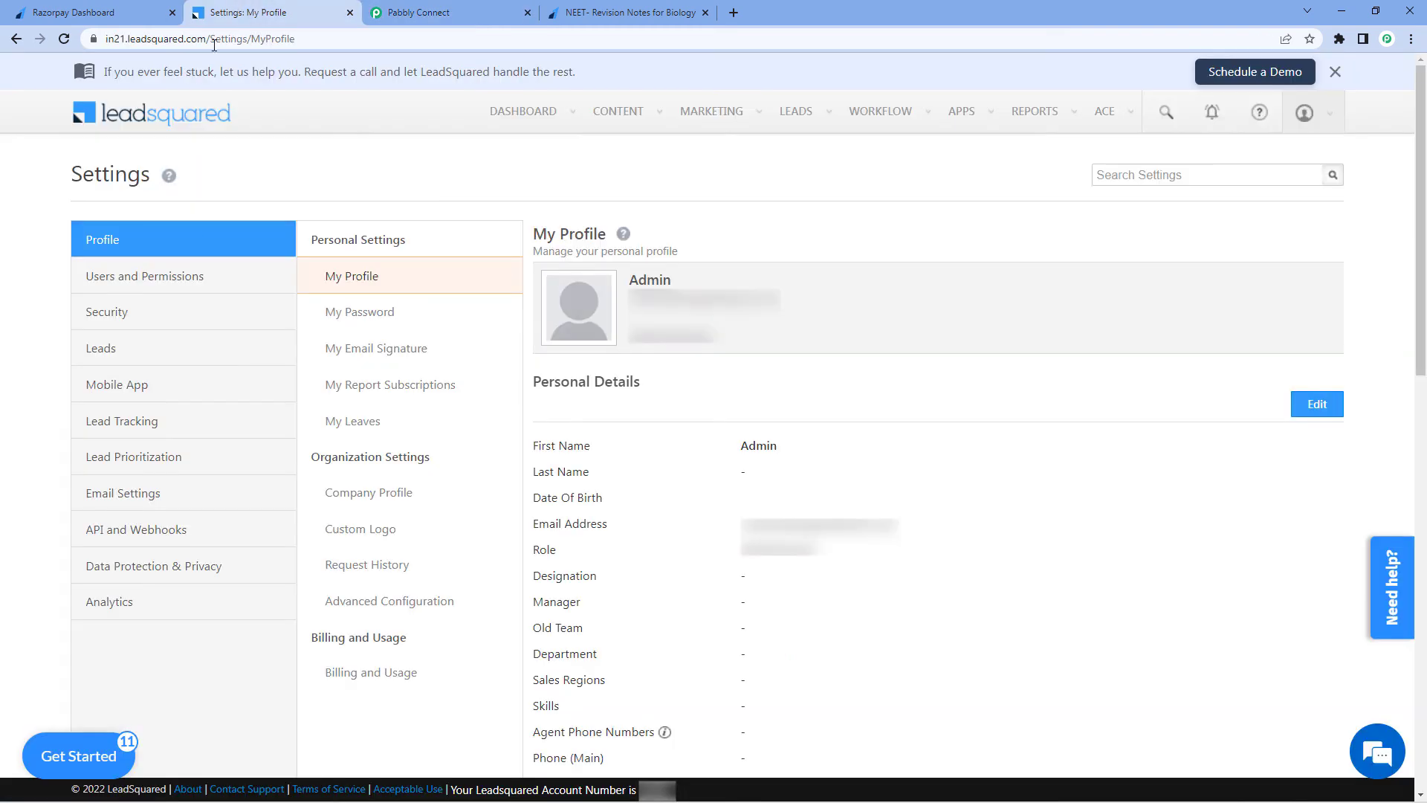
{"action": "mouse_move", "coordinate": [803, 112]}
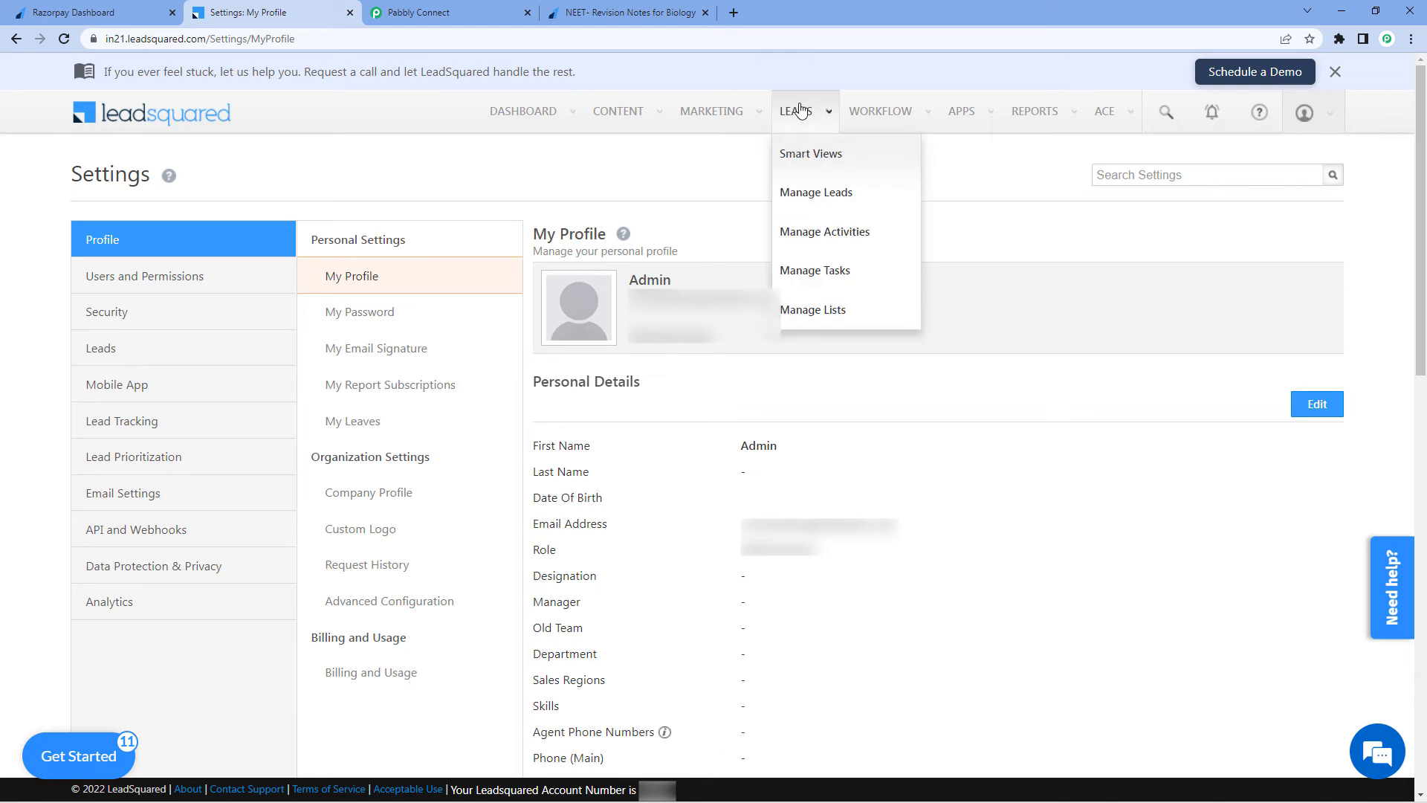
{"action": "left_click", "coordinate": [802, 207]}
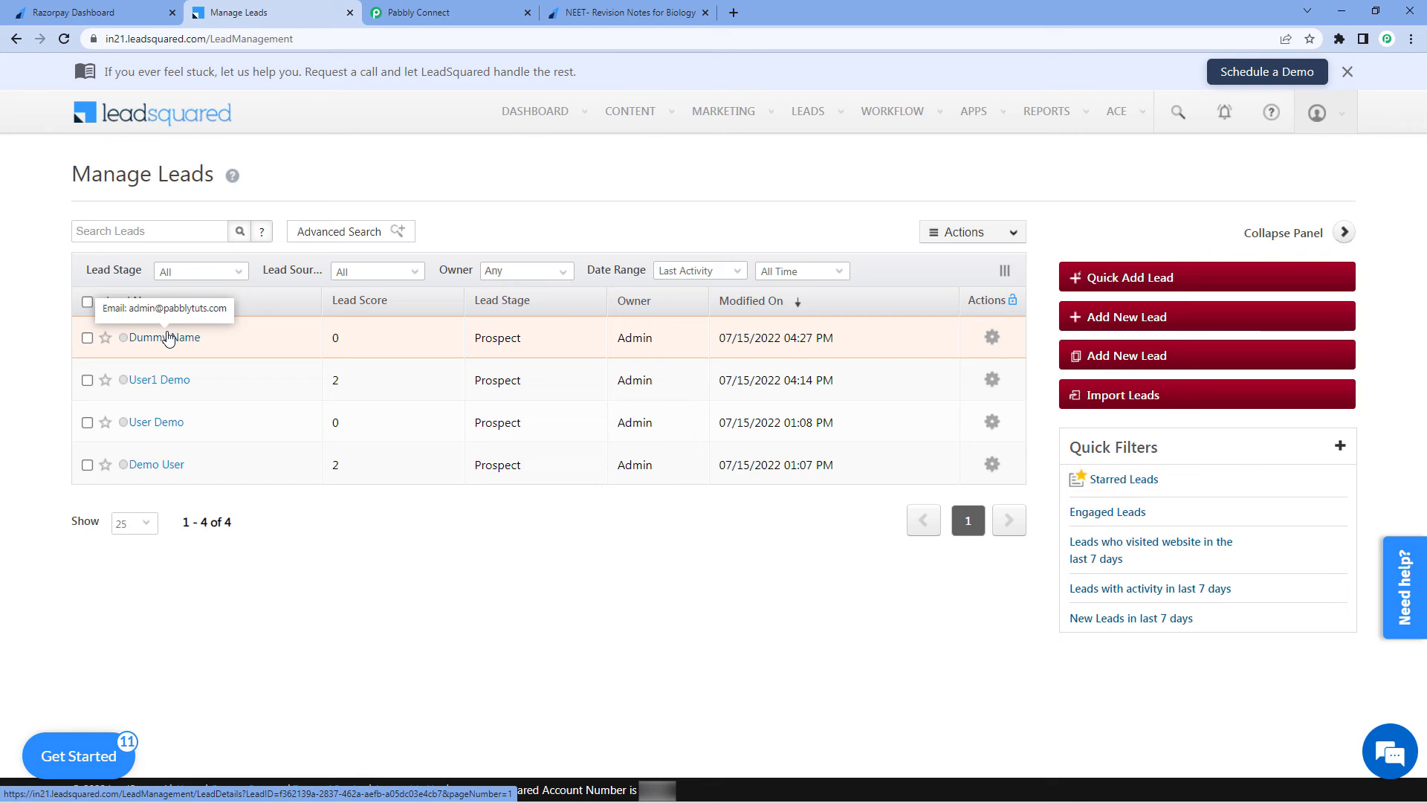
Return to the workflow and collapse the step panels to view the whole Razorpay to LeadSquared workflow
{"action": "left_click", "coordinate": [426, 13]}
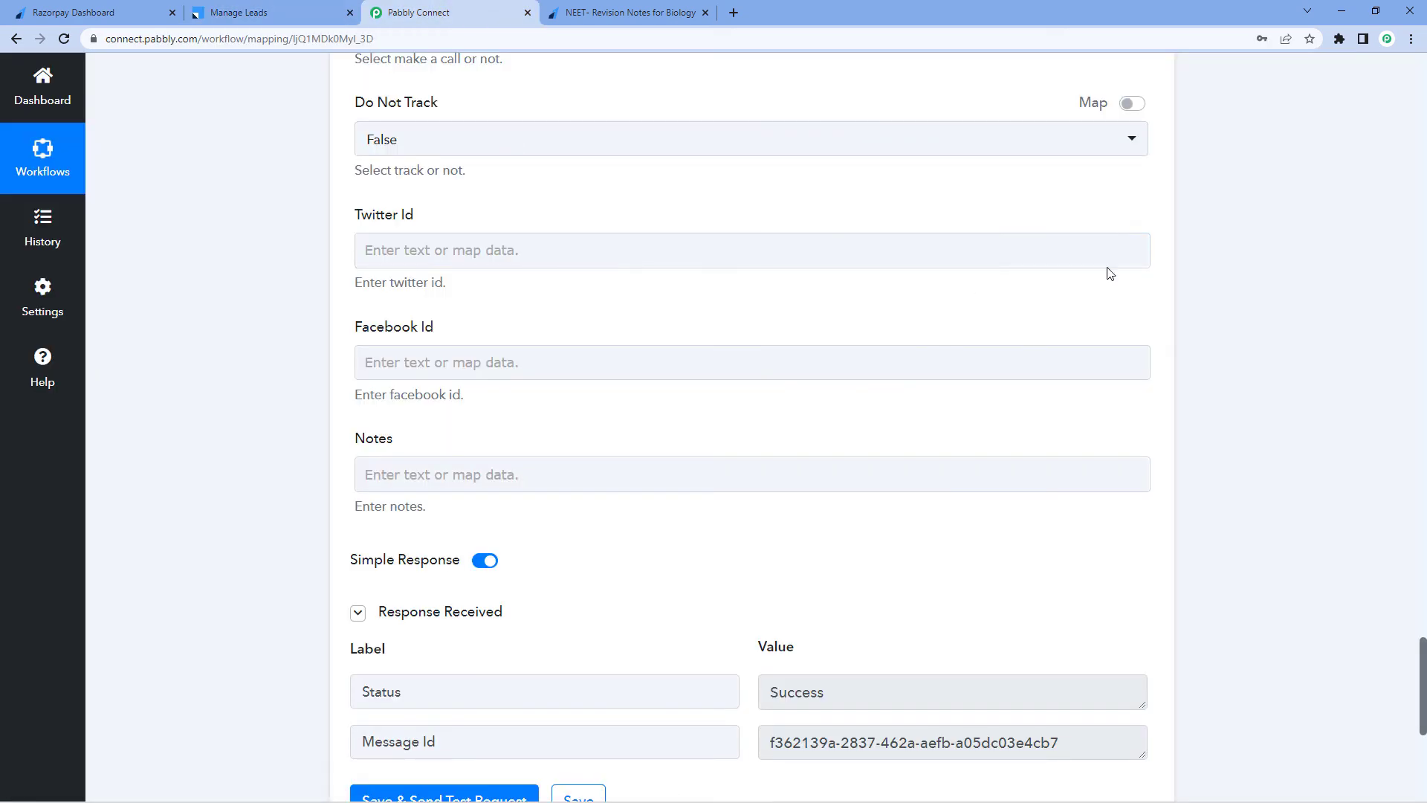
{"action": "scroll", "coordinate": [1210, 259], "scroll_direction": "up", "scroll_amount": 10}
{"action": "scroll", "coordinate": [1208, 261], "scroll_direction": "up", "scroll_amount": 15}
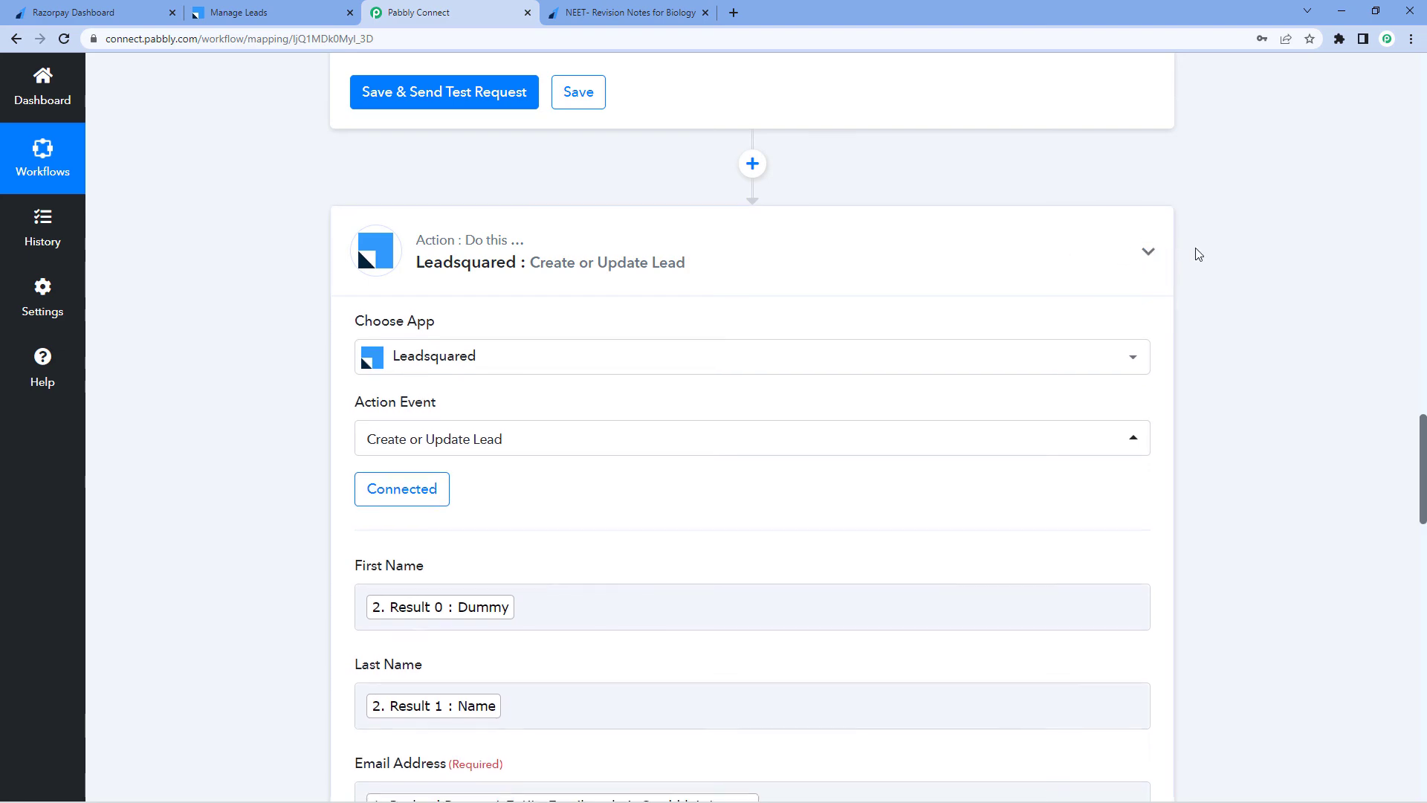
{"action": "scroll", "coordinate": [1197, 257], "scroll_direction": "up", "scroll_amount": 12}
{"action": "scroll", "coordinate": [1197, 255], "scroll_direction": "up", "scroll_amount": 3}
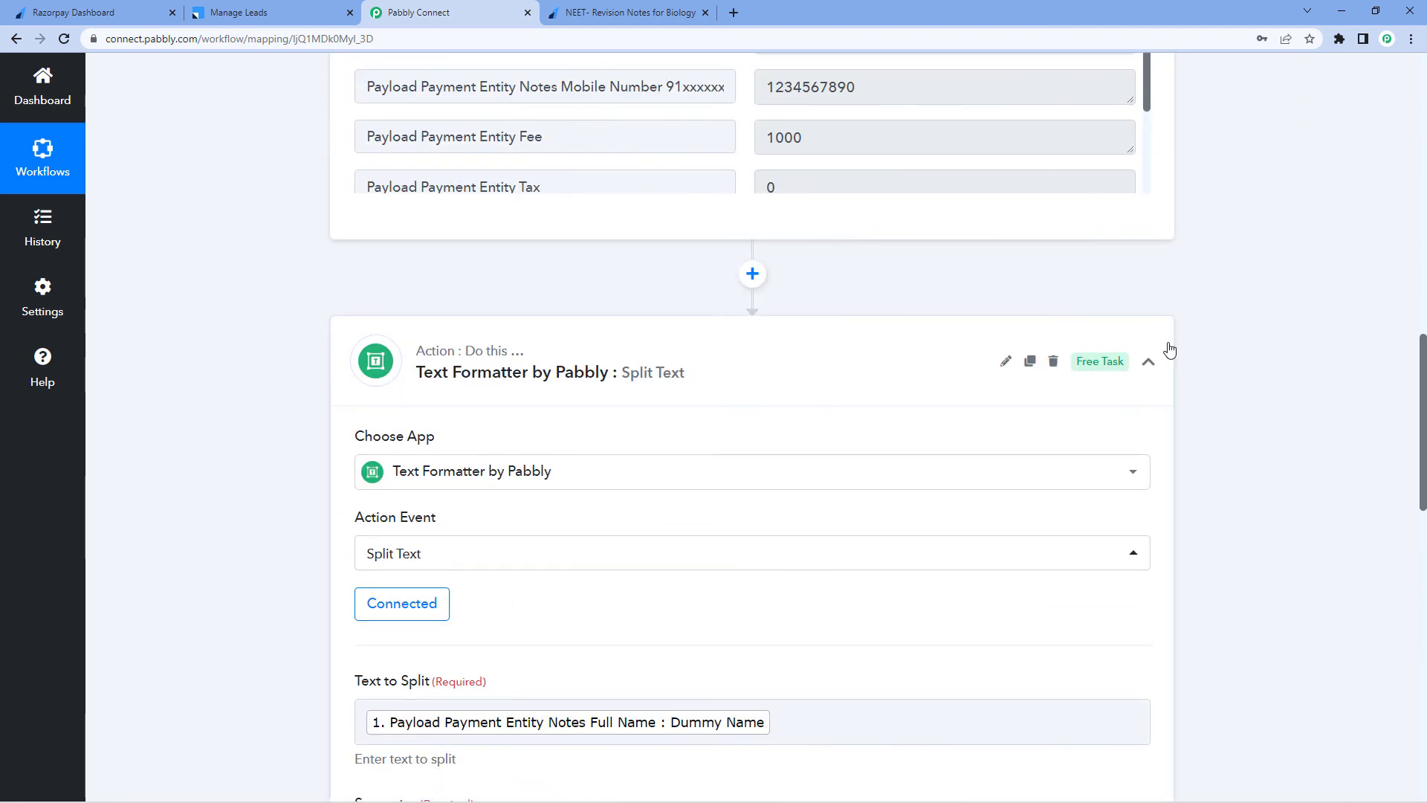
{"action": "scroll", "coordinate": [1207, 280], "scroll_direction": "up", "scroll_amount": 12}
{"action": "scroll", "coordinate": [1205, 282], "scroll_direction": "up", "scroll_amount": 3}
{"action": "left_click", "coordinate": [1149, 318]}
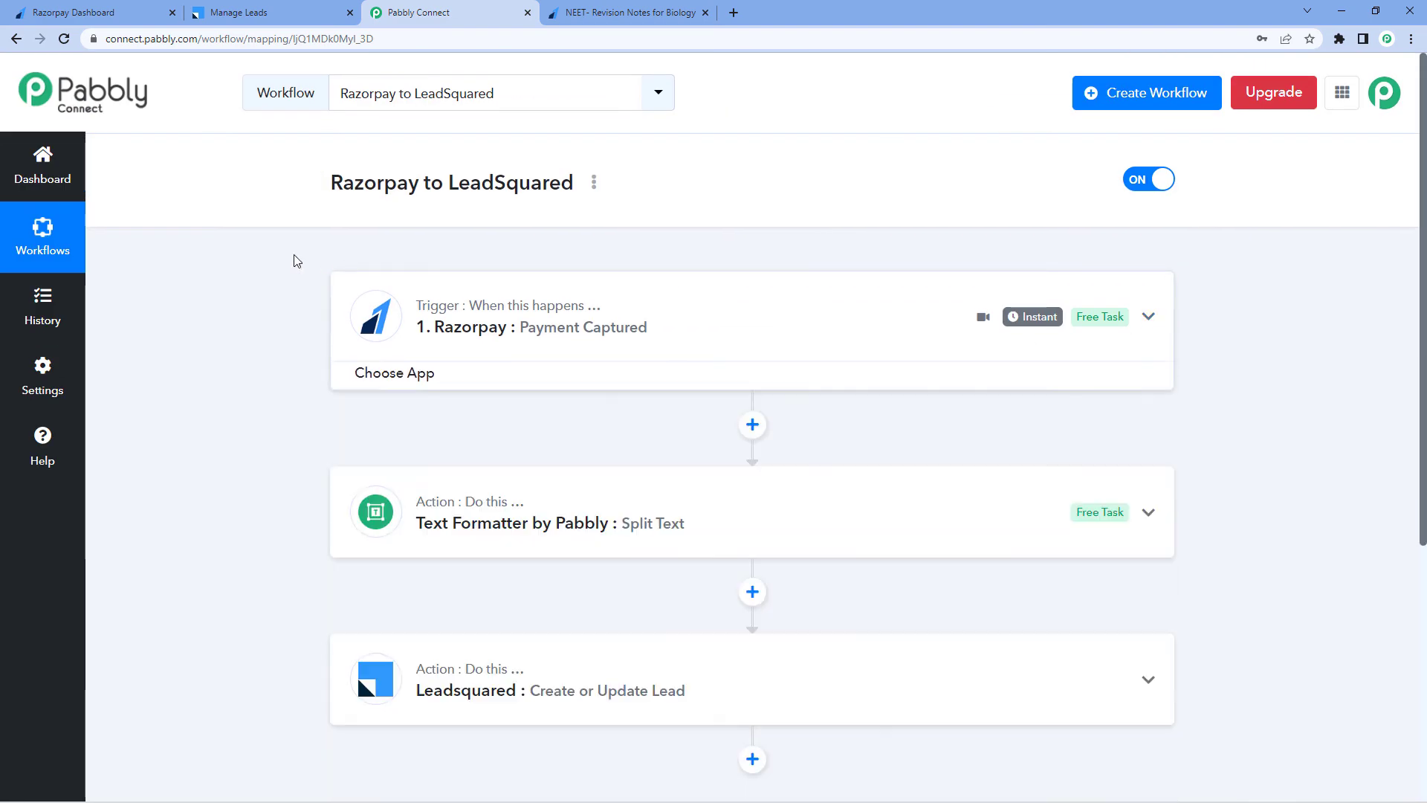
{"action": "scroll", "coordinate": [268, 260], "scroll_direction": "down", "scroll_amount": 1}
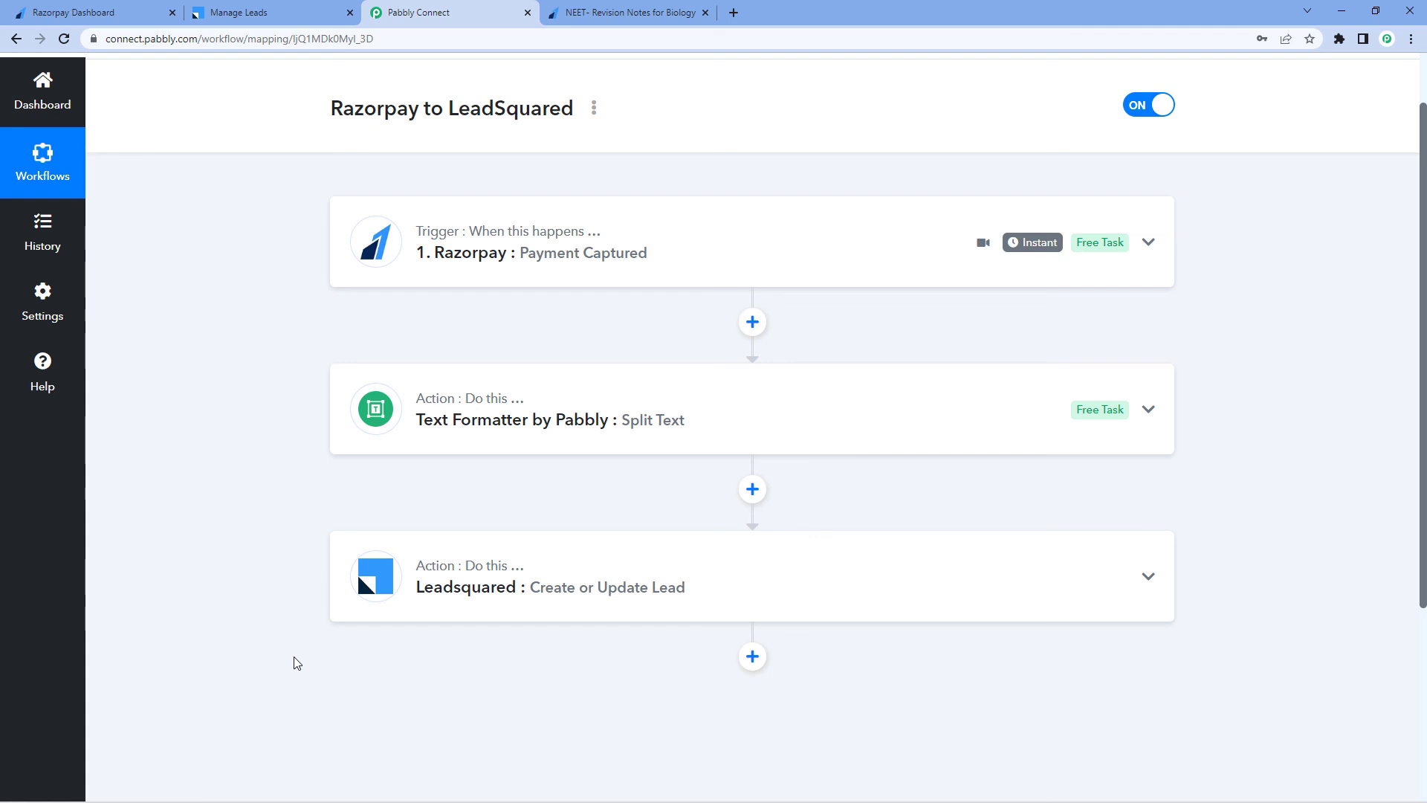
{"action": "scroll", "coordinate": [625, 465], "scroll_direction": "up", "scroll_amount": 1}
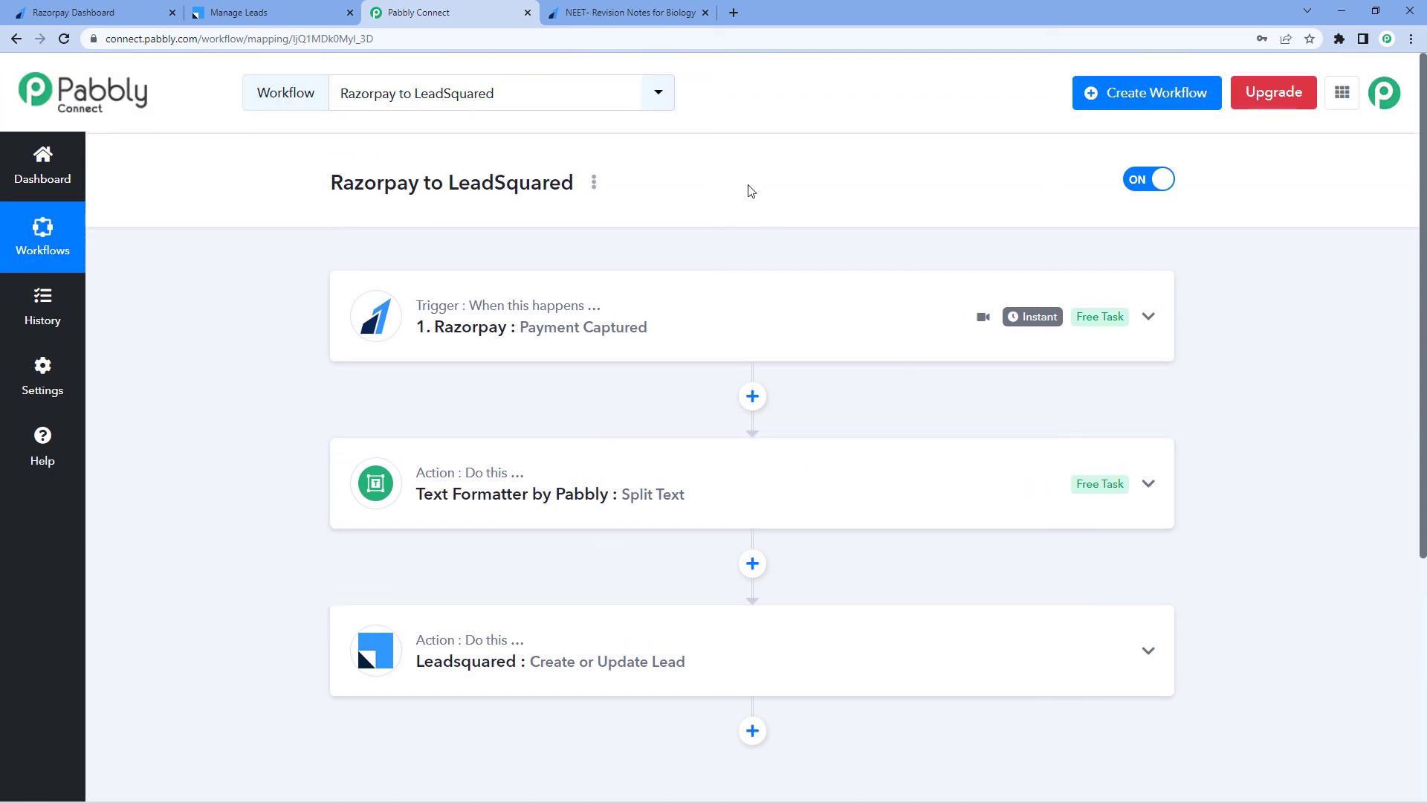